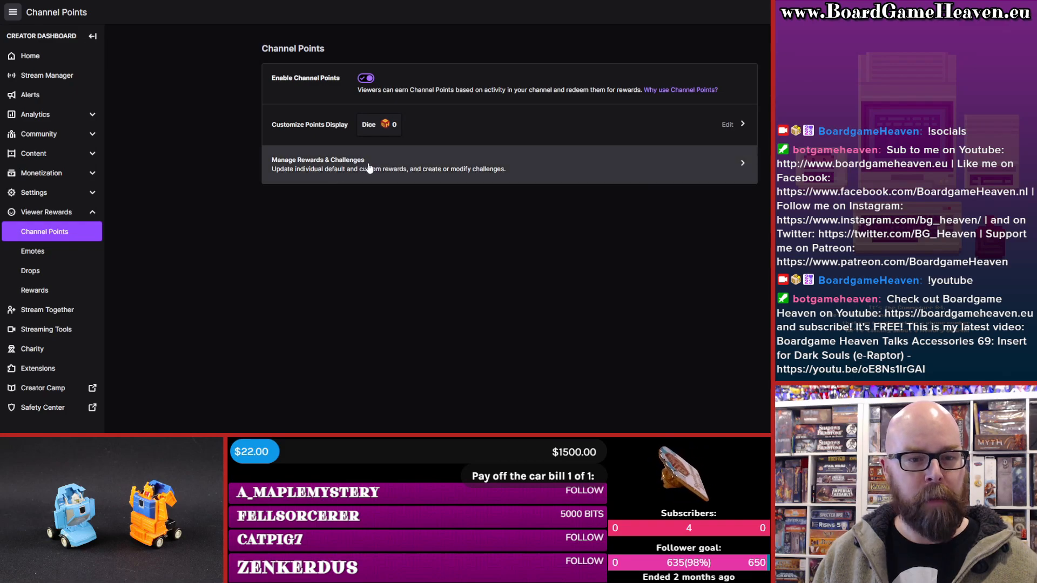
Open the rewards and challenges management page and examine the custom and default reward lists
click(516, 169)
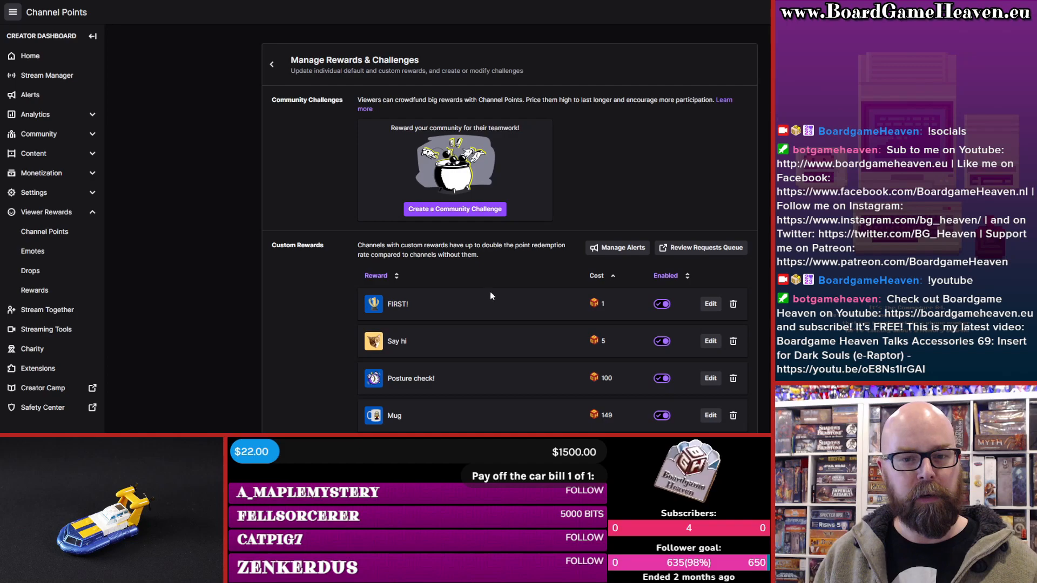
scroll(571, 160, down, 2)
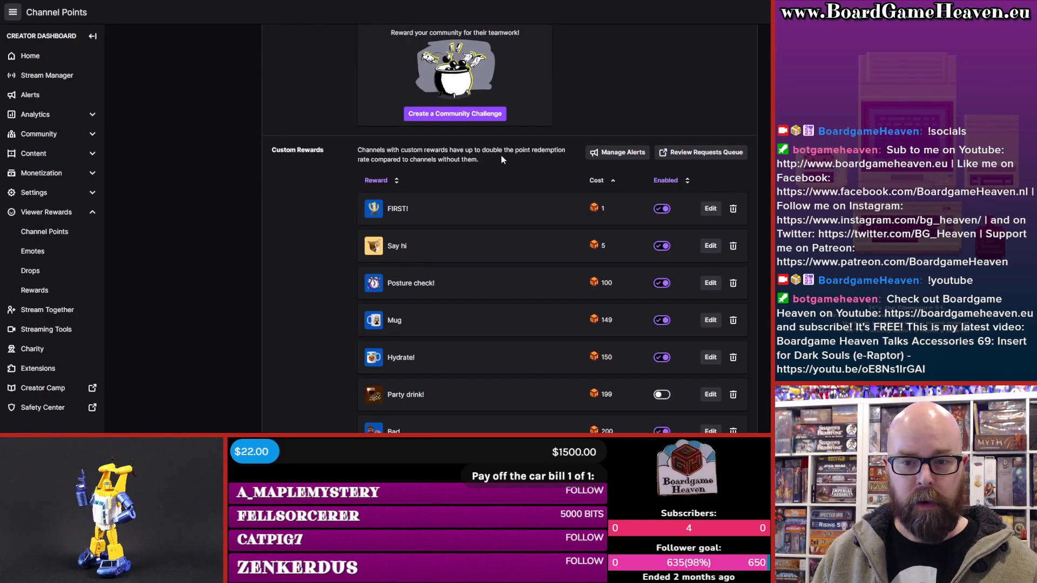
scroll(355, 166, down, 15)
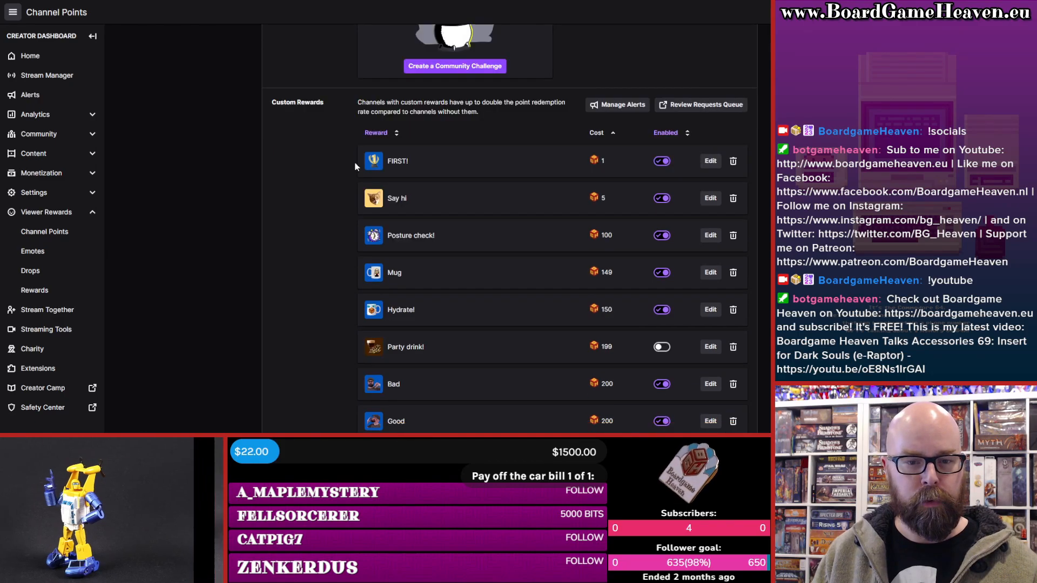
scroll(355, 166, down, 12)
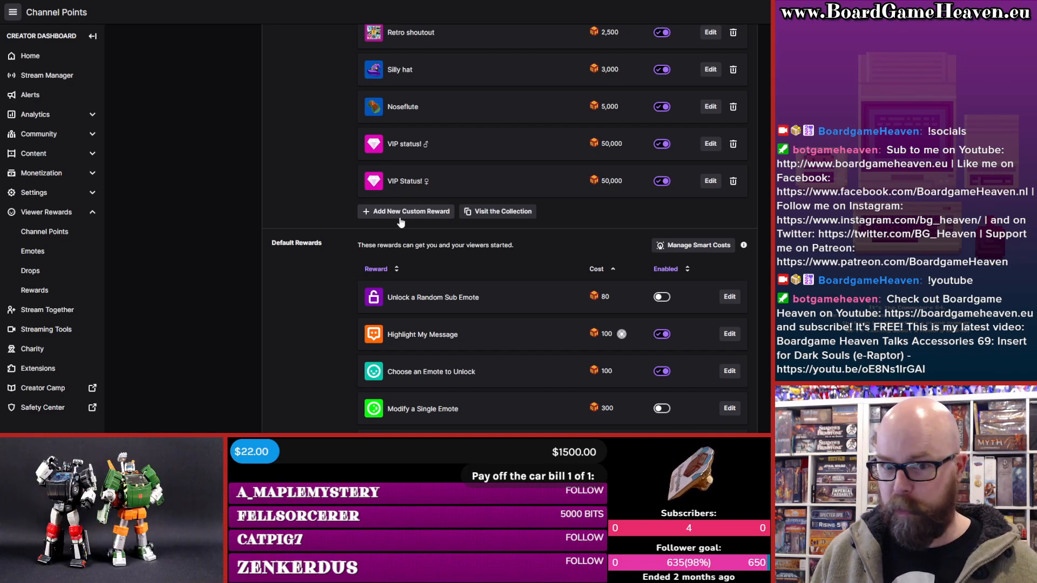
scroll(401, 222, down, 2)
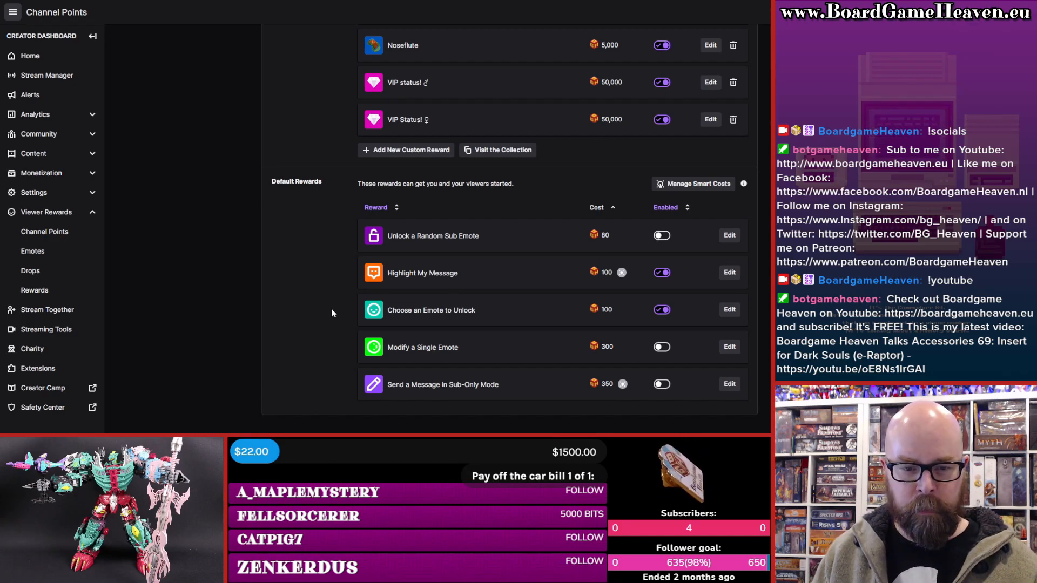
scroll(355, 264, up, 4)
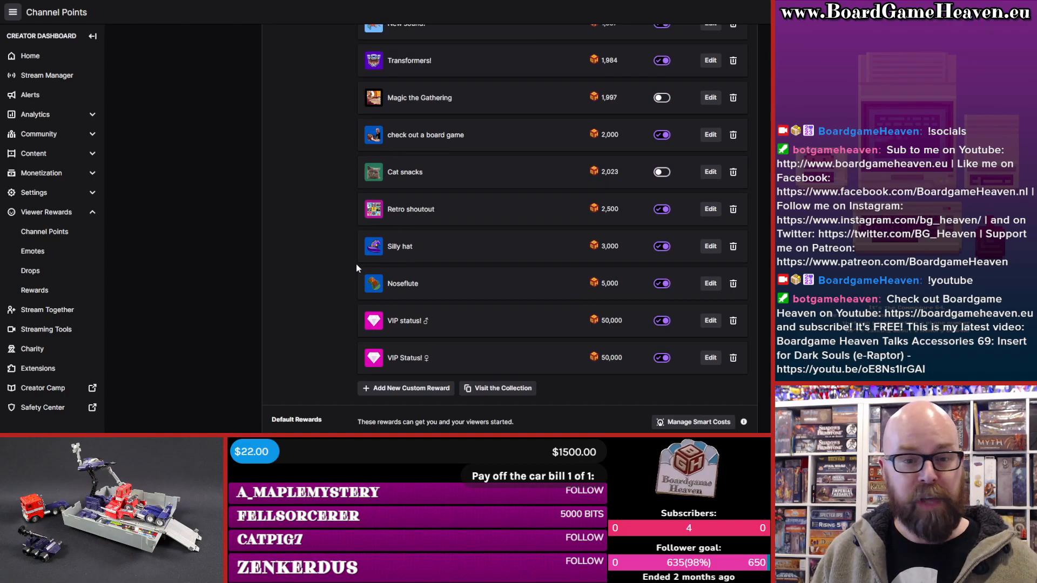
scroll(355, 268, up, 1)
scroll(357, 267, up, 1)
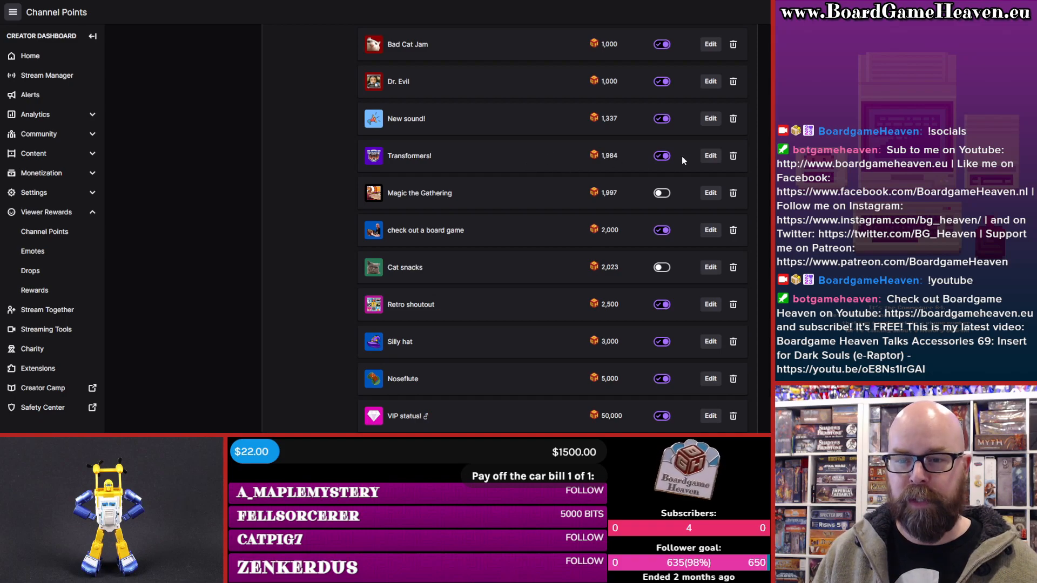
Open the Transformers! custom reward for editing and examine its name, description, cost and reward icons
click(711, 156)
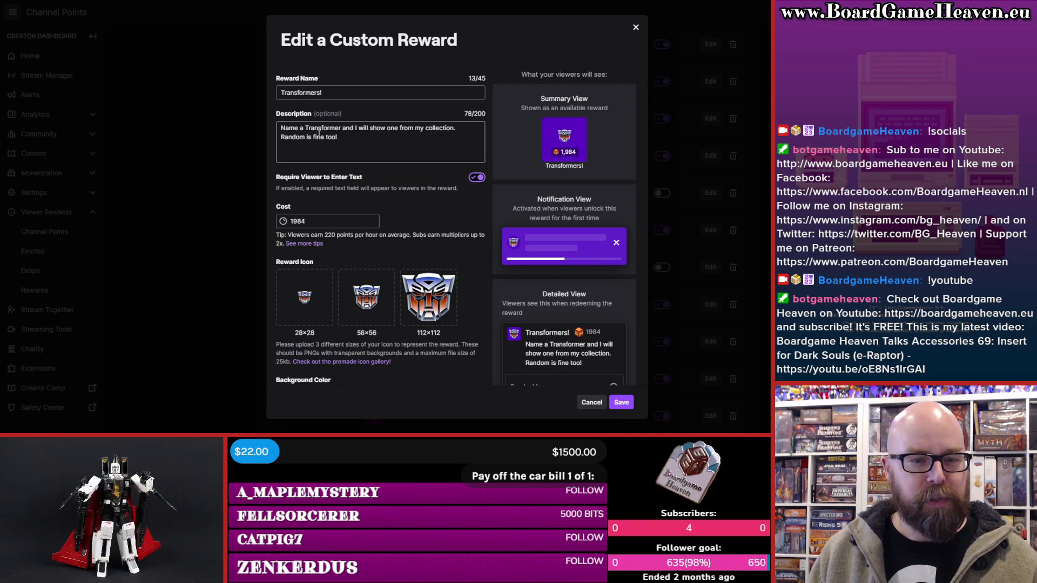
click(345, 88)
click(372, 137)
scroll(367, 151, down, 2)
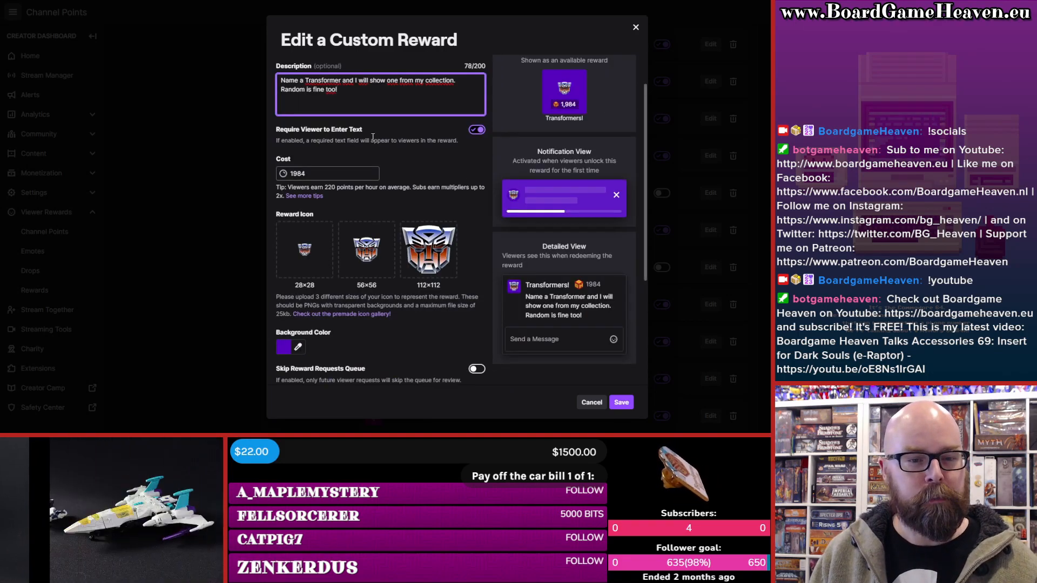
click(349, 171)
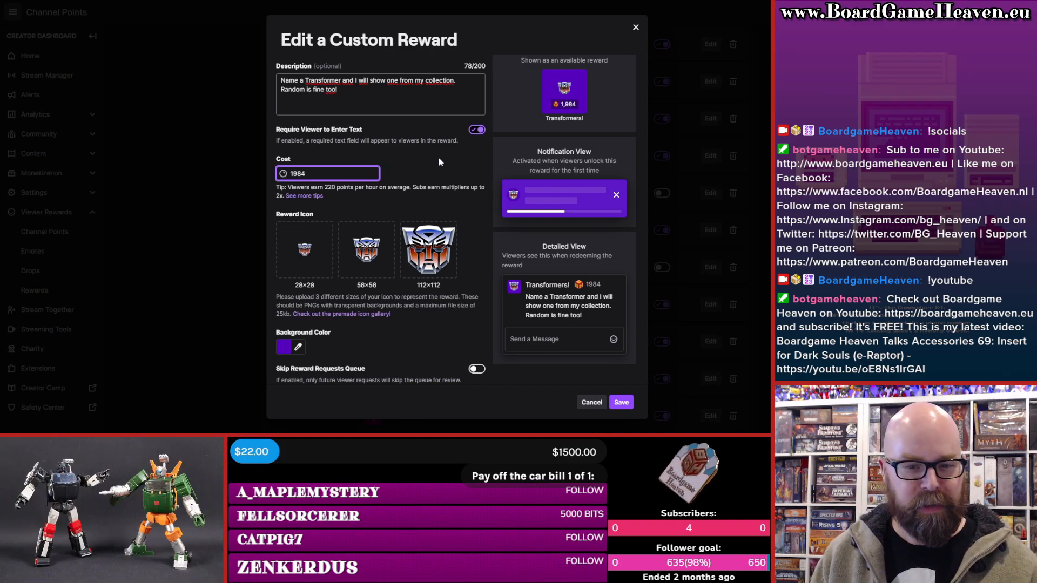
scroll(439, 158, down, 1)
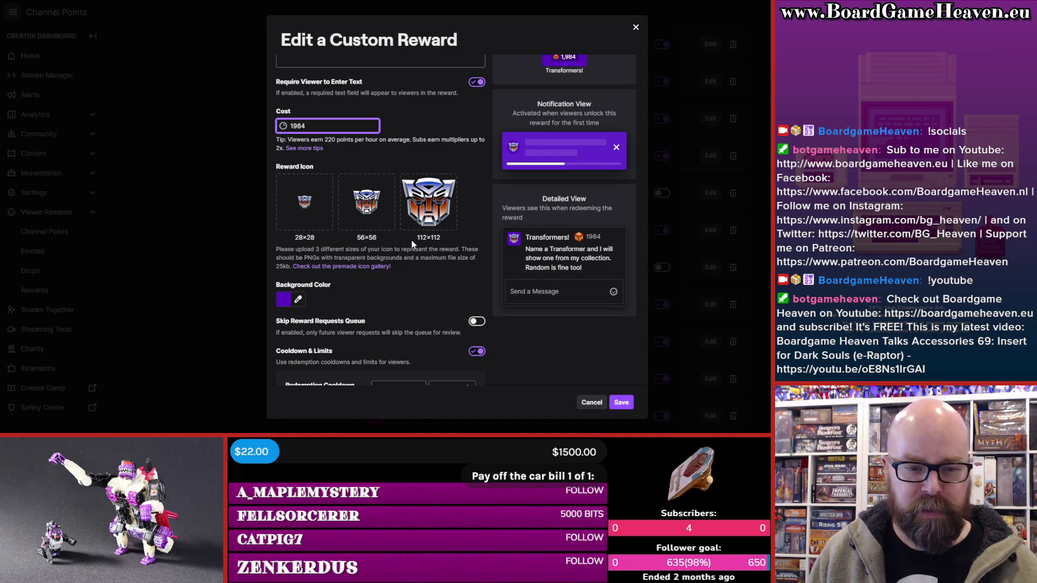
scroll(405, 253, down, 1)
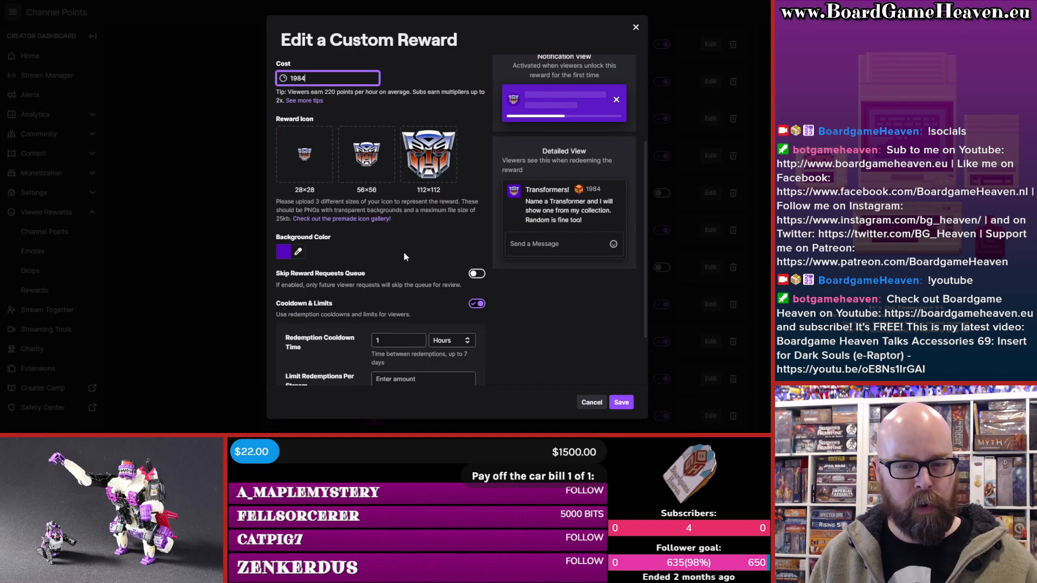
Inspect the Transformers! reward's background color, redemption cooldown and the per-stream and per-user redemption limits
click(284, 254)
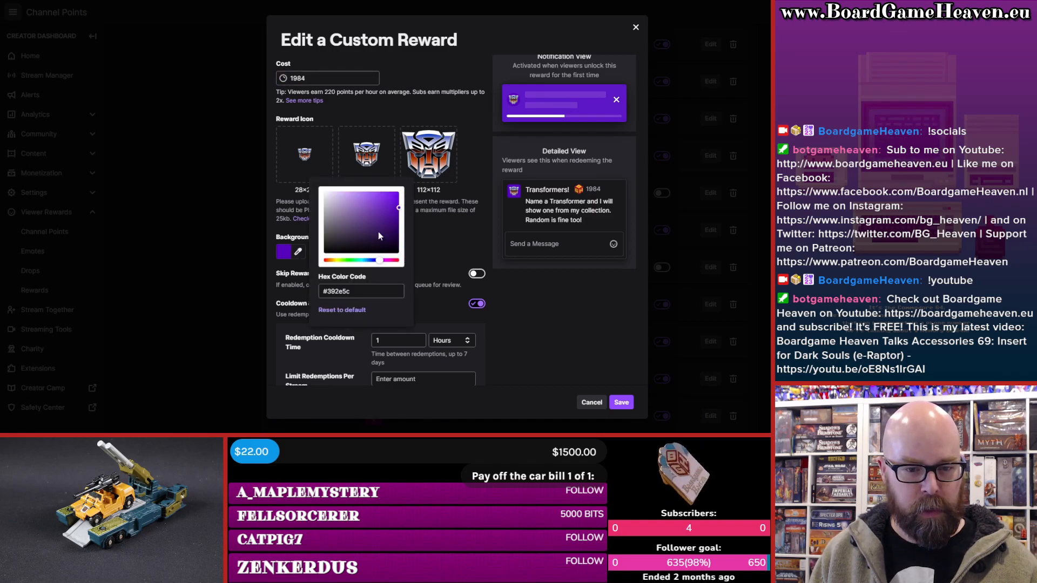
click(439, 244)
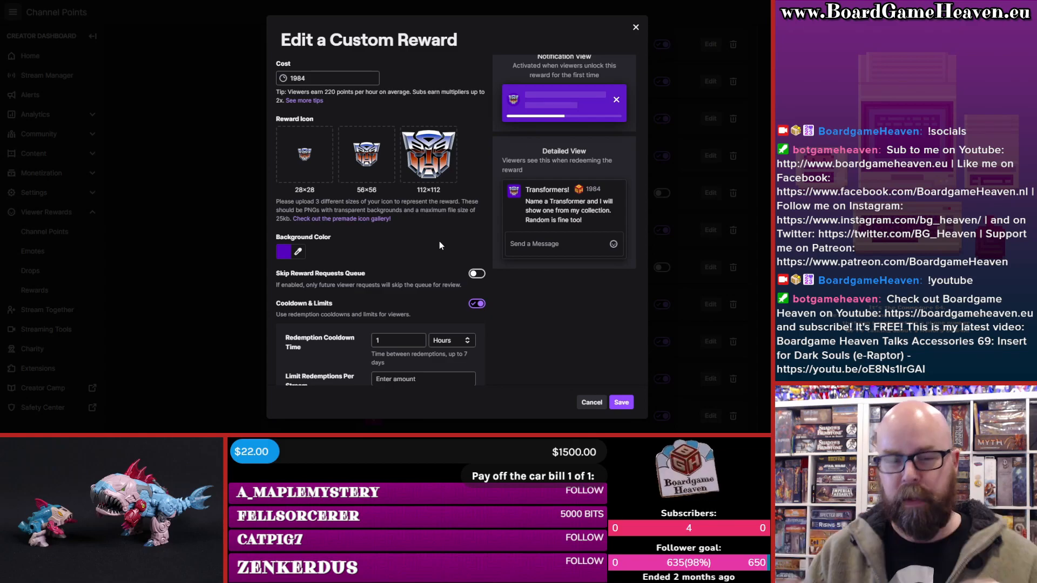
scroll(439, 241, down, 1)
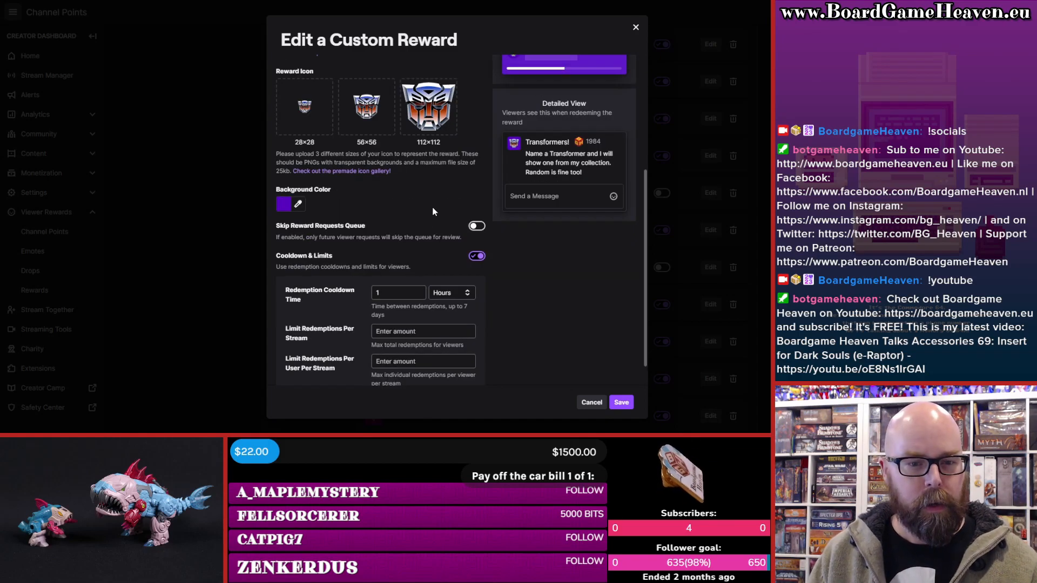
scroll(433, 208, down, 1)
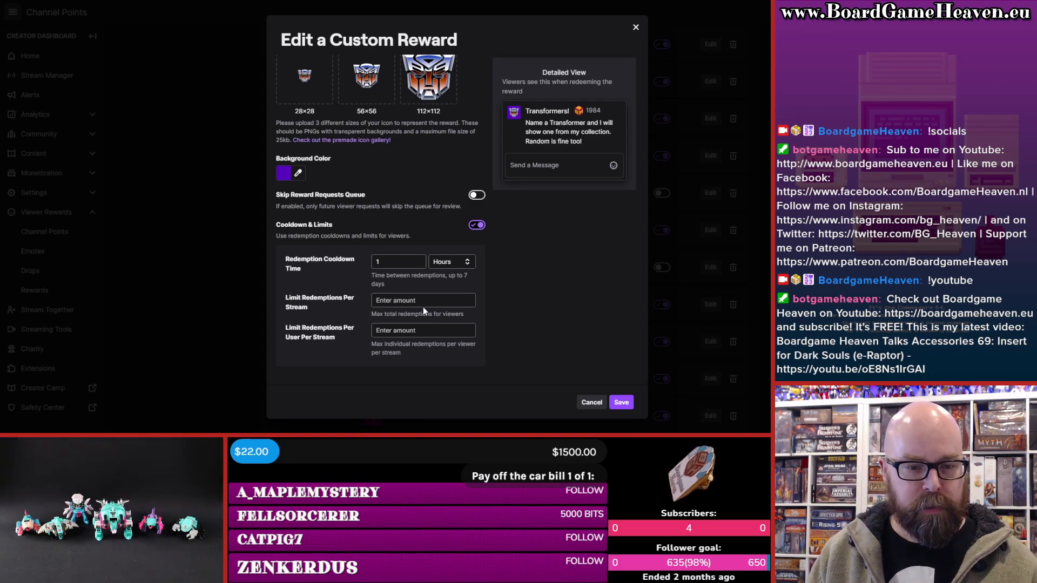
click(396, 301)
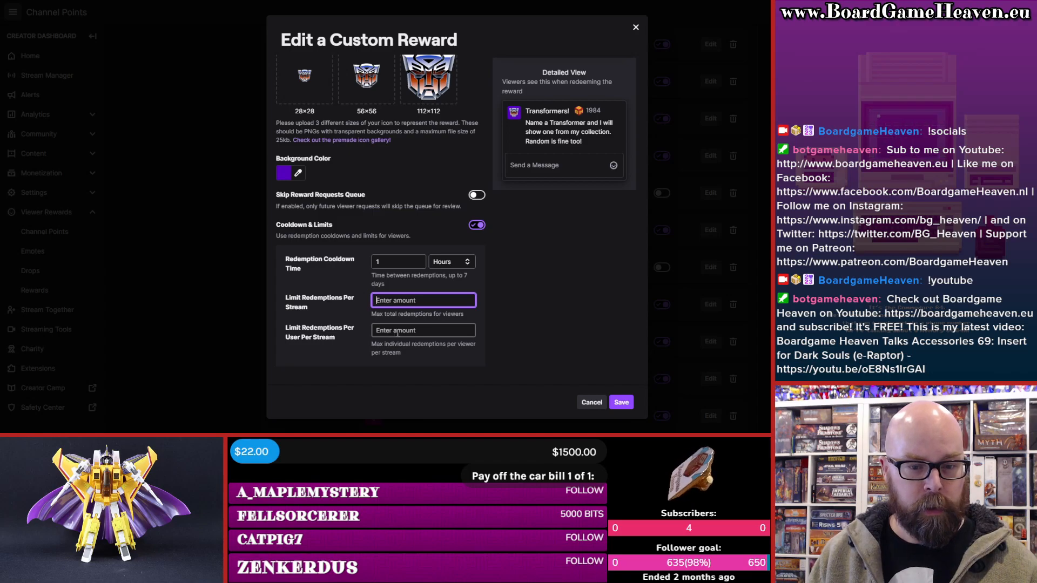
click(396, 331)
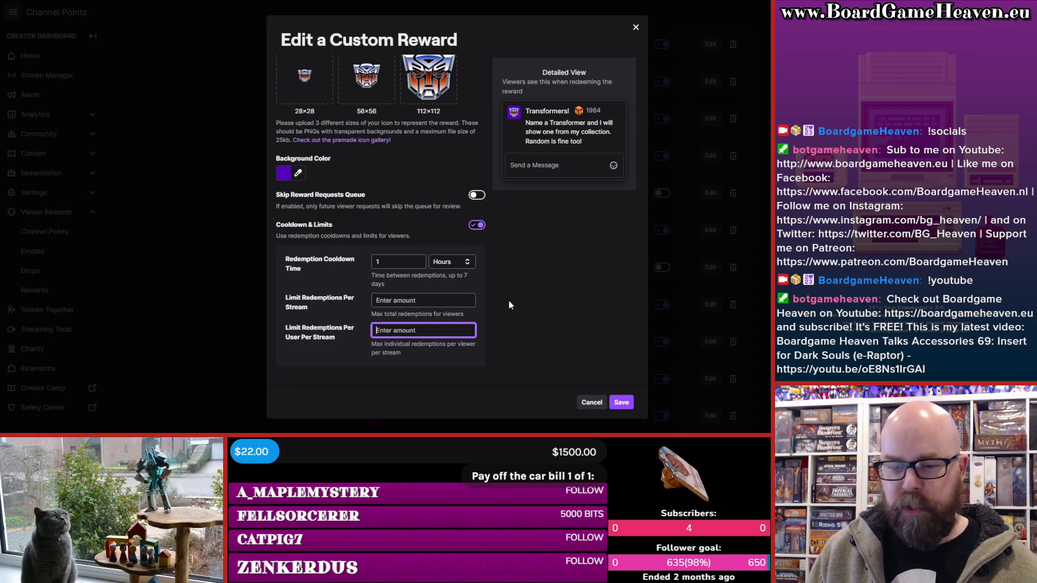
Review the Transformers! reward's settings once more and save the reward
scroll(468, 257, up, 5)
scroll(468, 260, down, 5)
scroll(475, 276, up, 5)
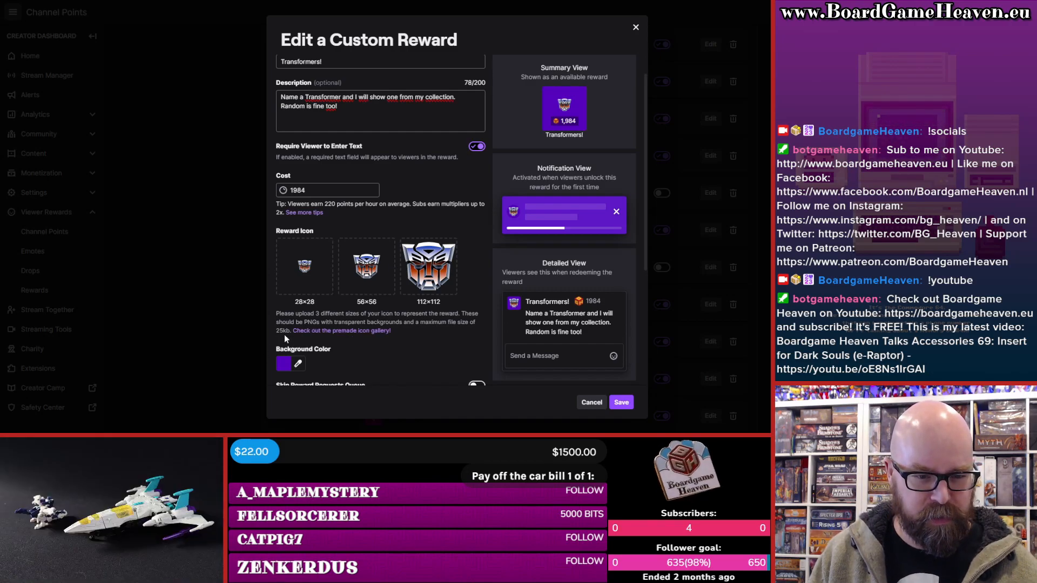
scroll(487, 323, down, 1)
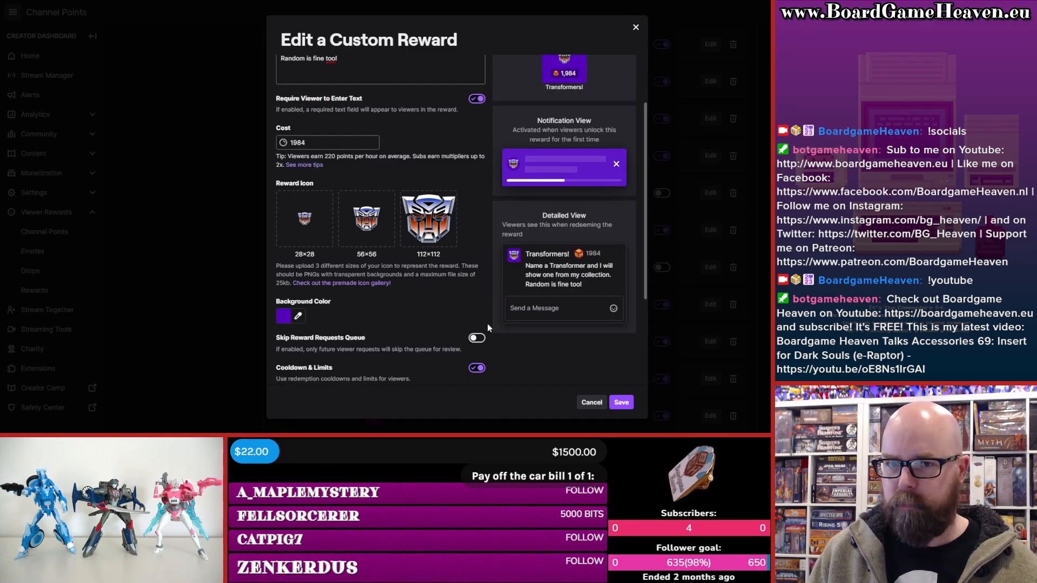
scroll(487, 323, down, 2)
click(620, 402)
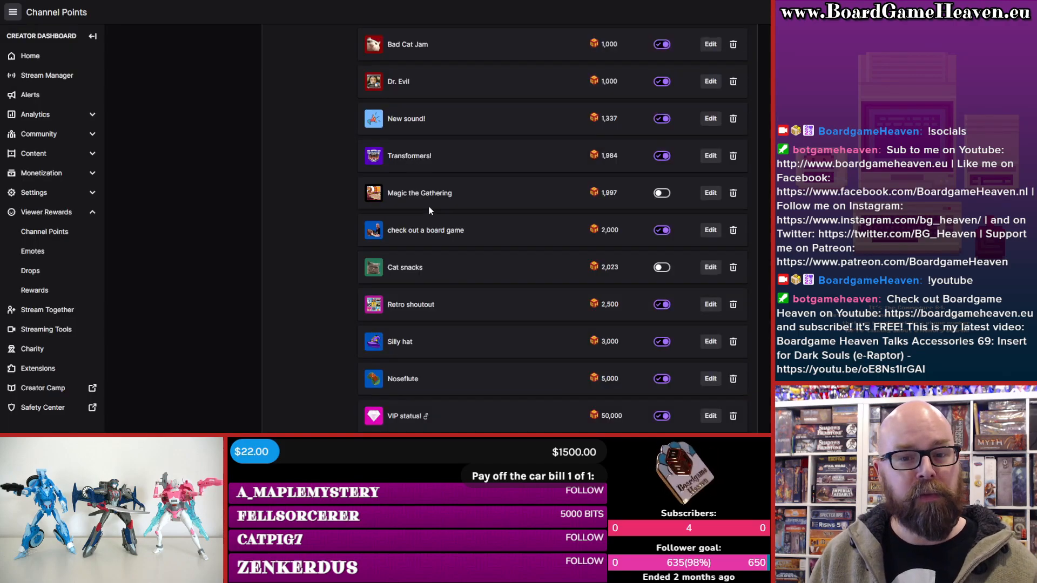
Go to the Twitch Alerts page and open the alert box ALERTBOX 3 BIG
scroll(501, 182, up, 7)
scroll(501, 183, up, 3)
scroll(501, 184, down, 13)
scroll(501, 186, up, 20)
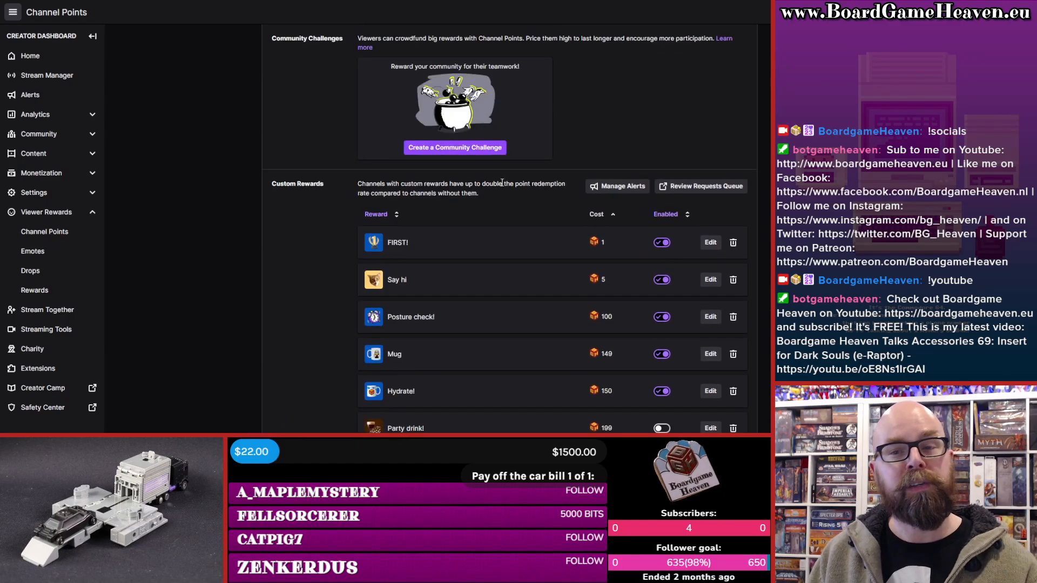
scroll(501, 183, down, 3)
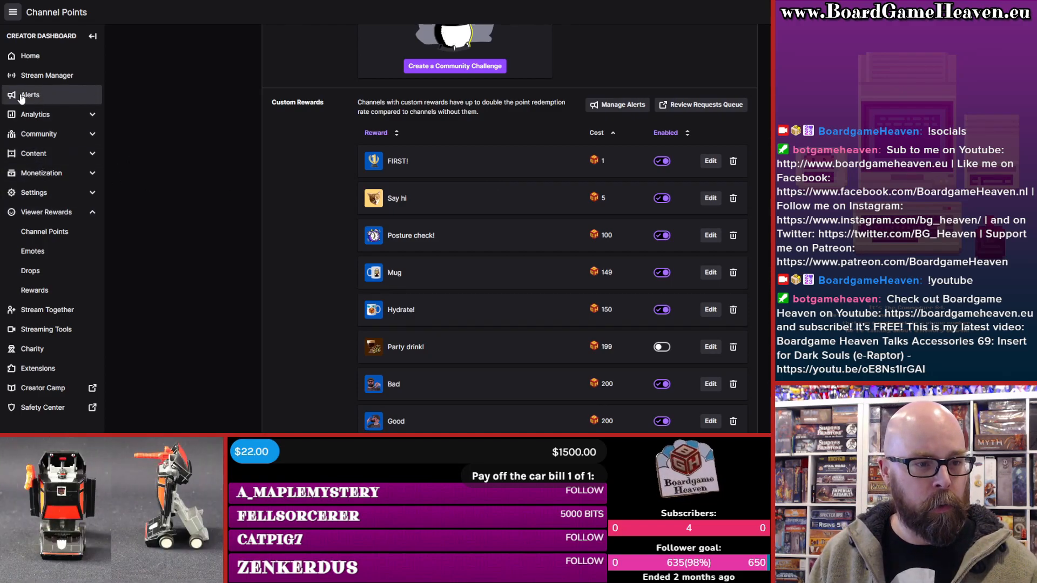
click(66, 98)
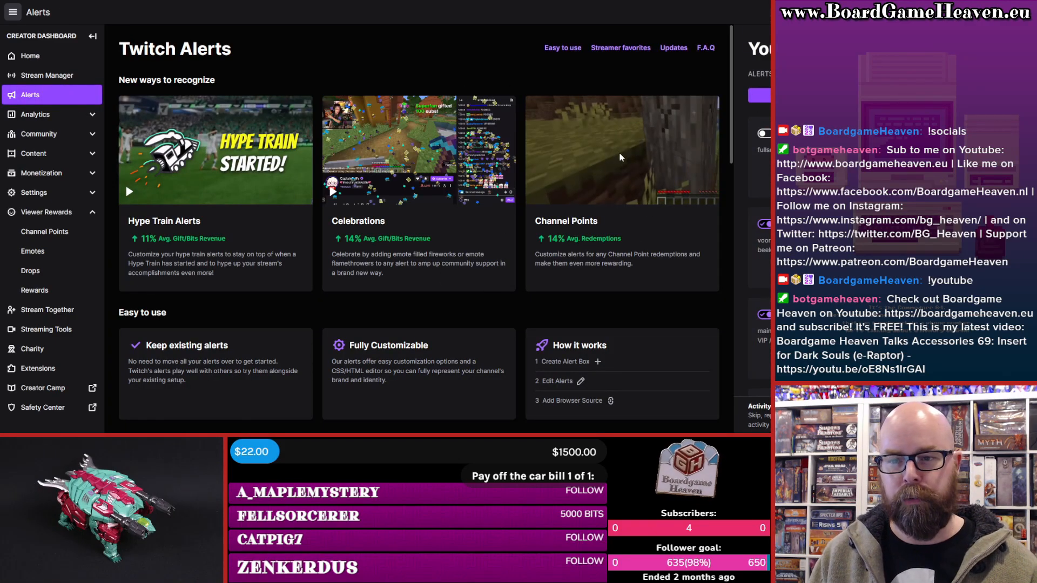
scroll(733, 103, right, 3)
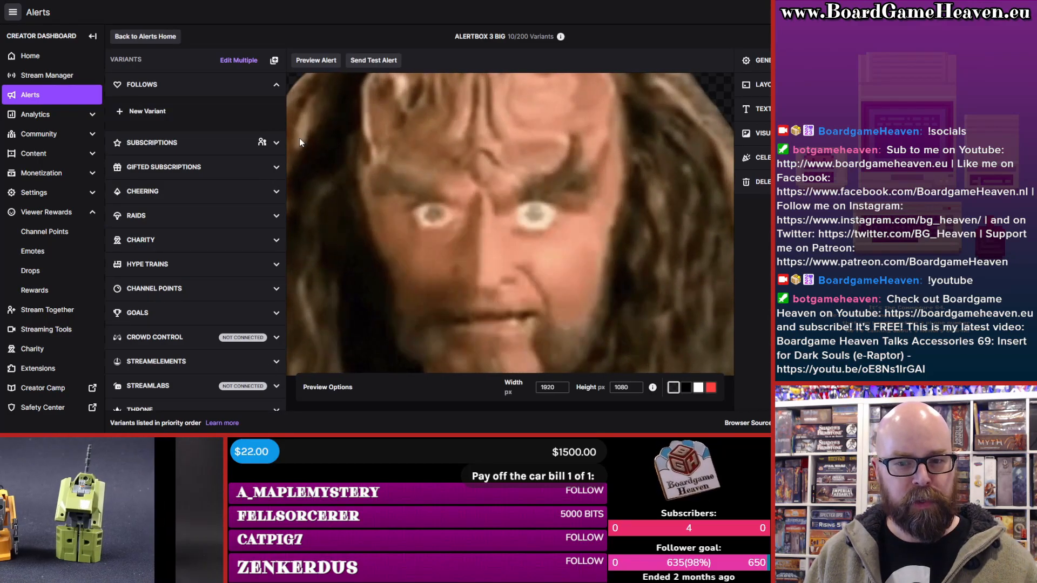
Collapse the Follows variants, check the Cheering variants, and expand the Channel Points variants of the alert box
click(209, 88)
click(215, 159)
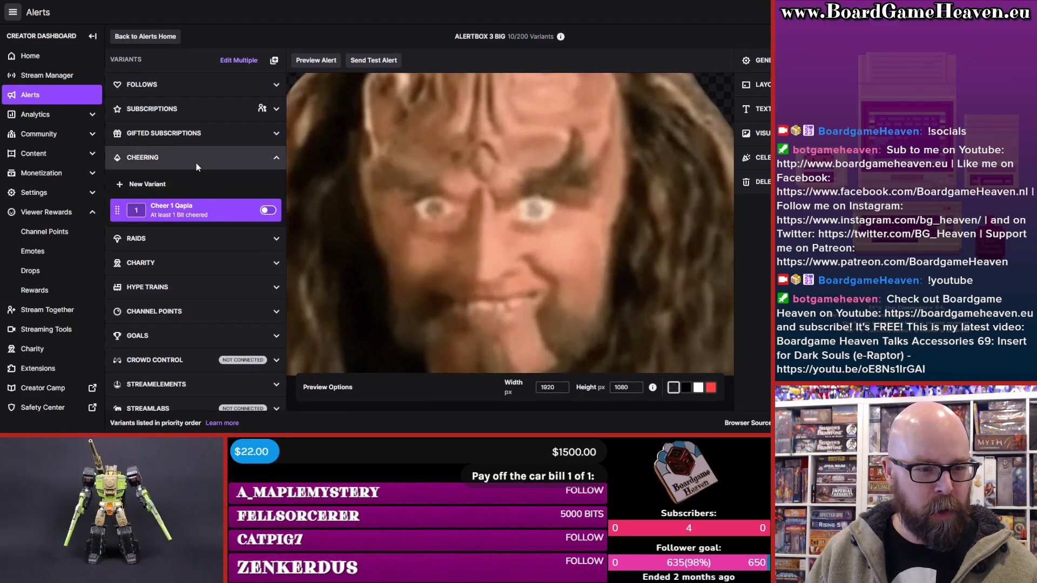
click(212, 157)
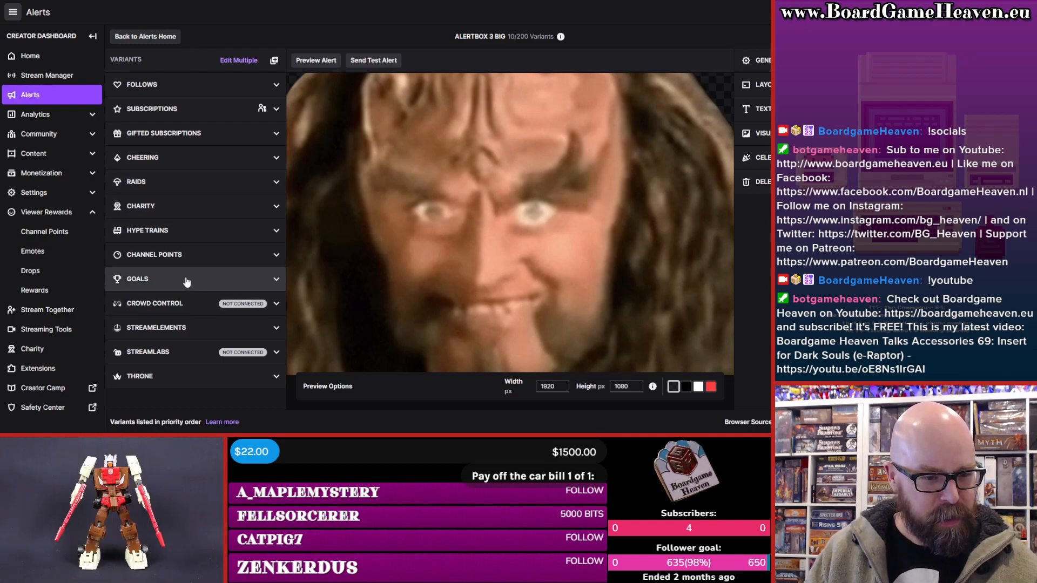
click(188, 259)
scroll(210, 211, down, 2)
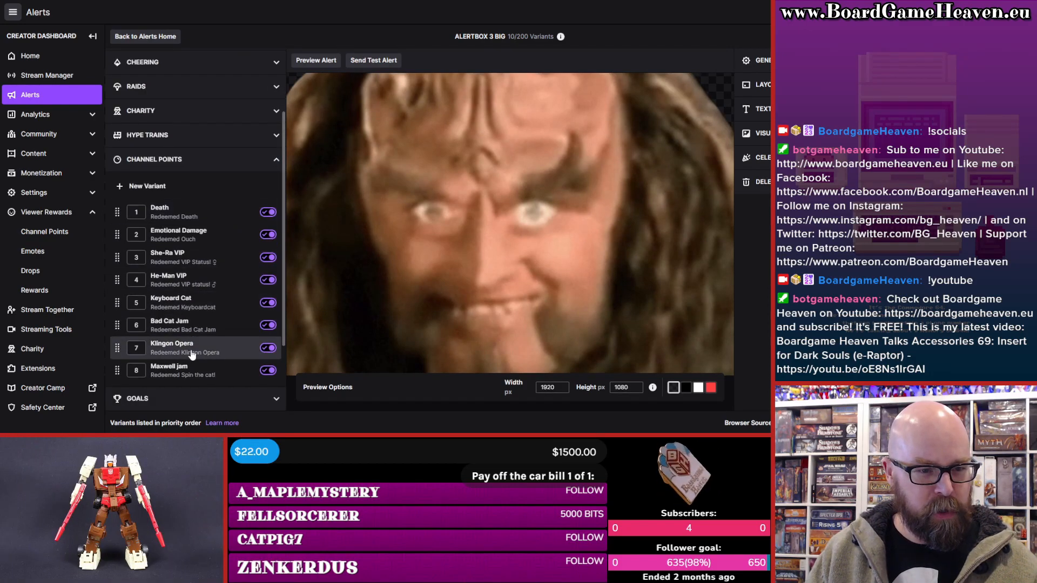
scroll(236, 276, down, 2)
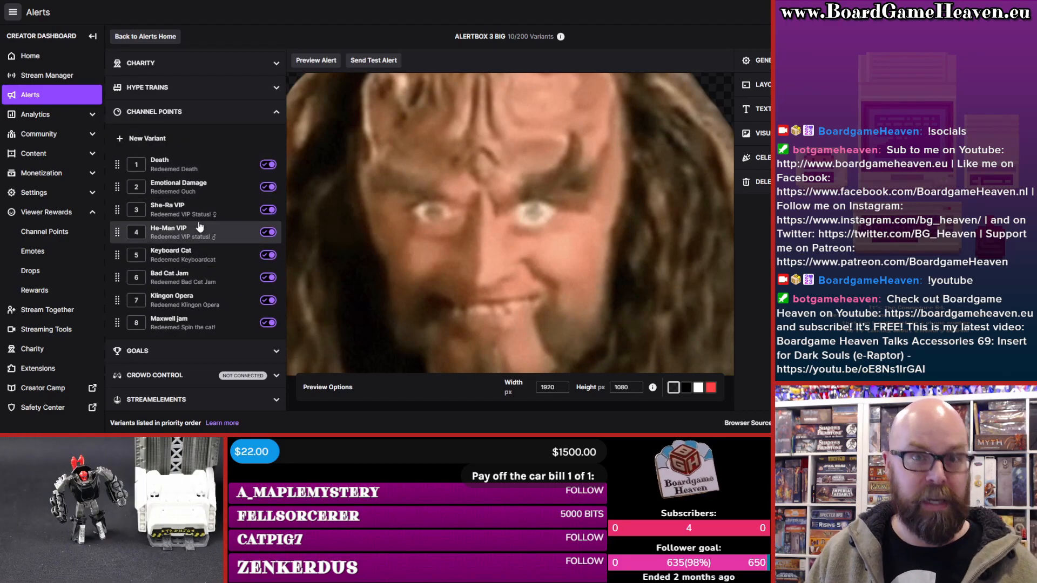
Select the Death channel points variant and open its general settings
click(215, 169)
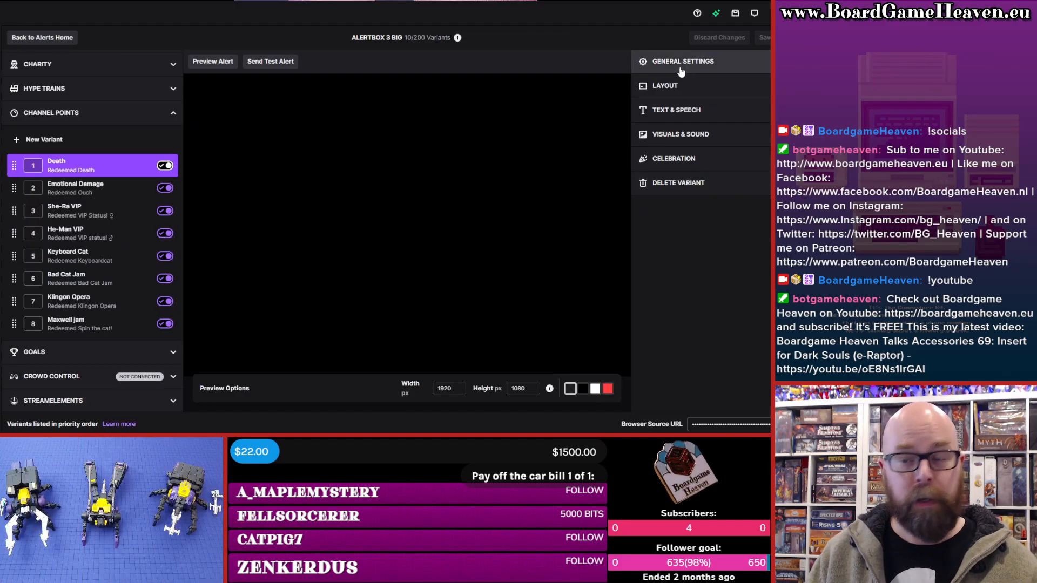
click(685, 75)
click(680, 108)
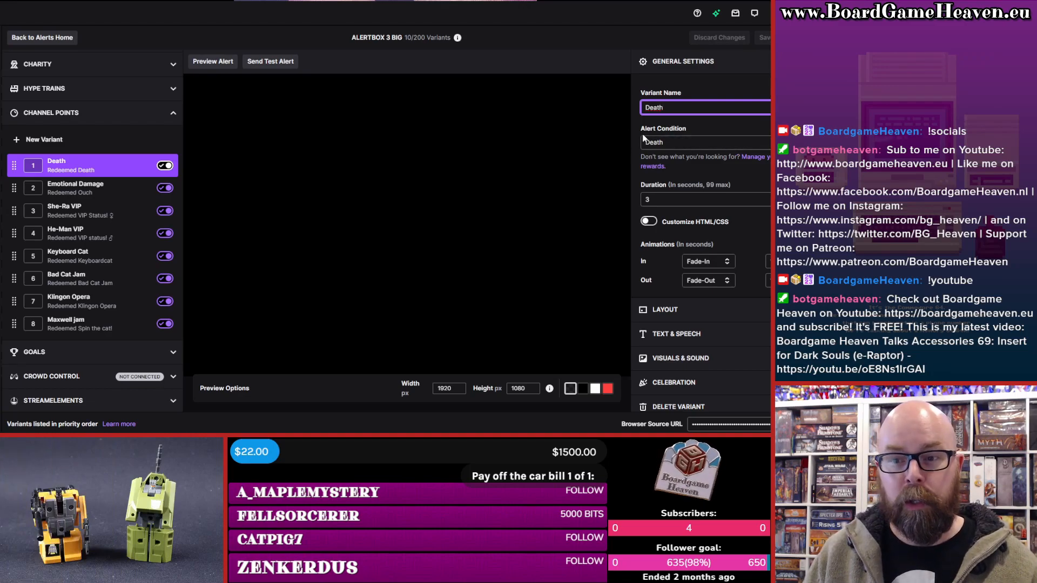
Look through the available alert conditions for the Death variant and choose the Death reward as its condition
click(752, 148)
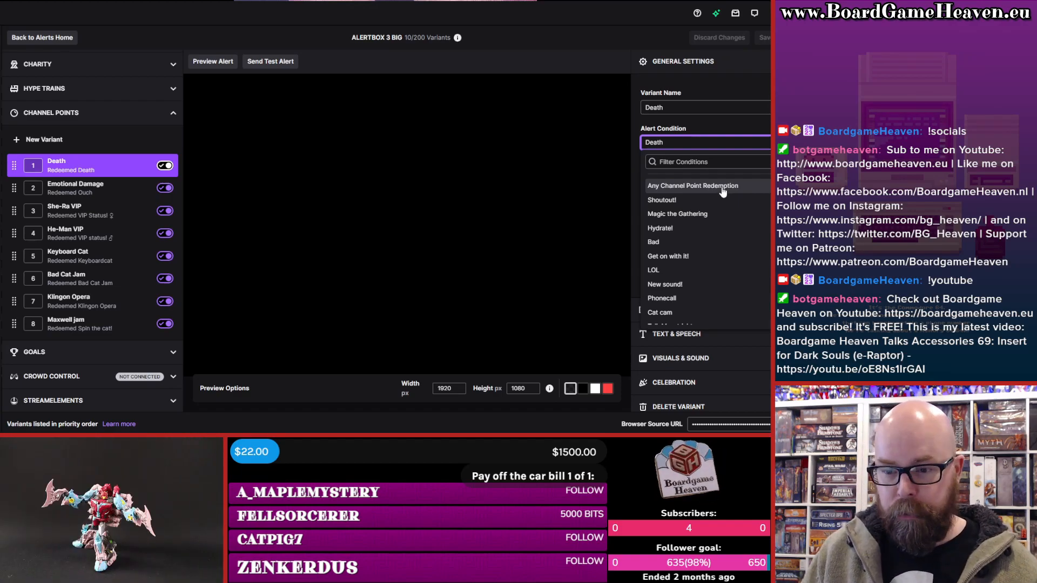
scroll(730, 225, down, 1)
scroll(730, 225, down, 2)
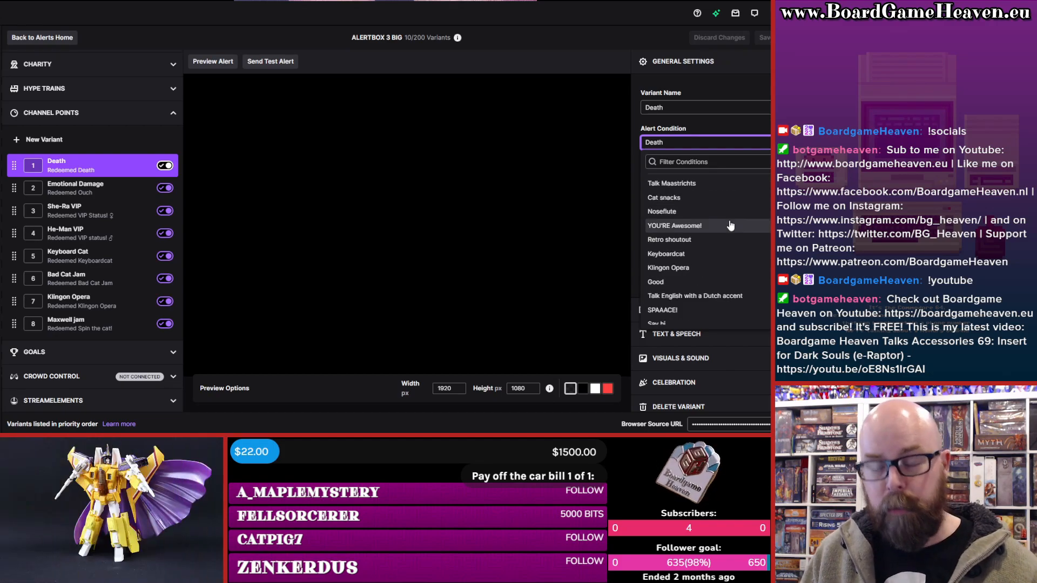
scroll(727, 226, down, 1)
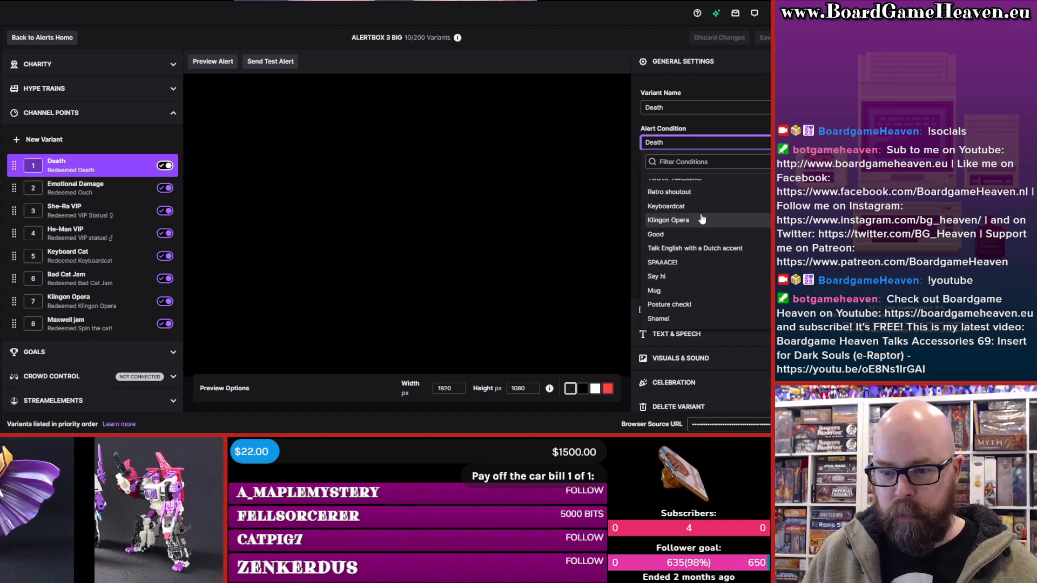
scroll(702, 235, down, 1)
scroll(702, 235, down, 4)
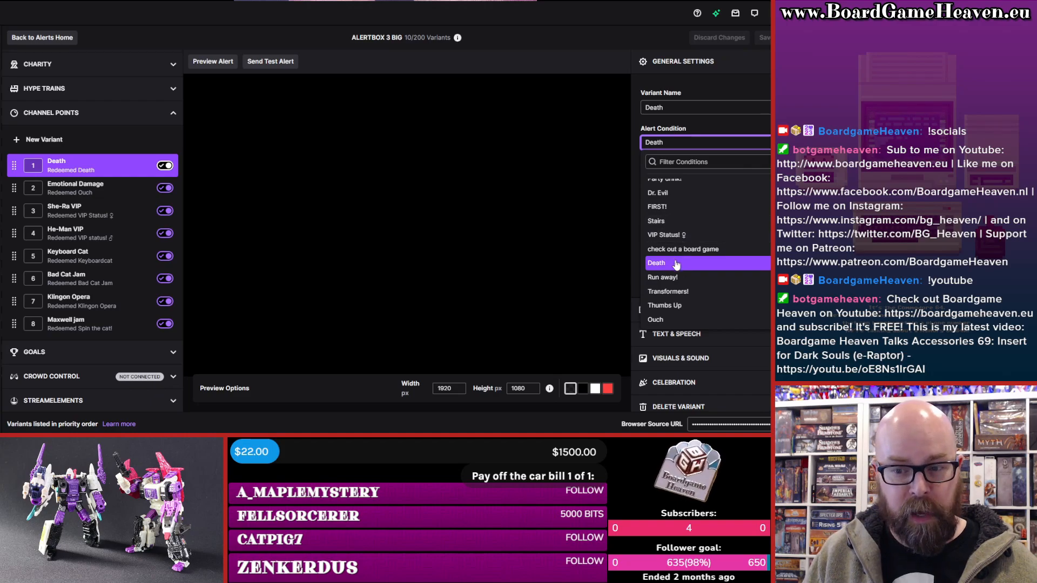
click(685, 264)
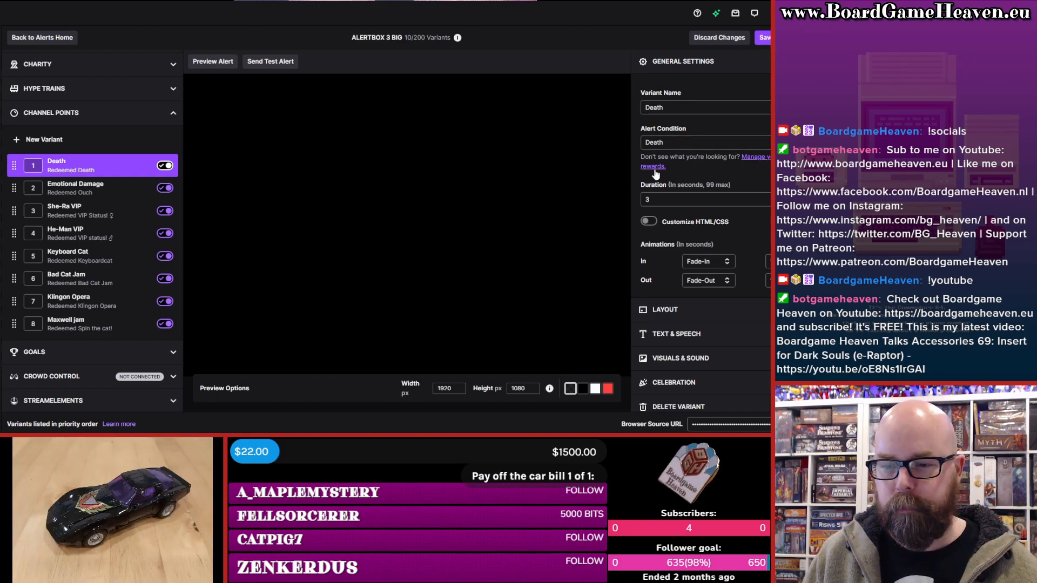
Preview the Death alert and review its duration, animation timing and layout settings
click(208, 63)
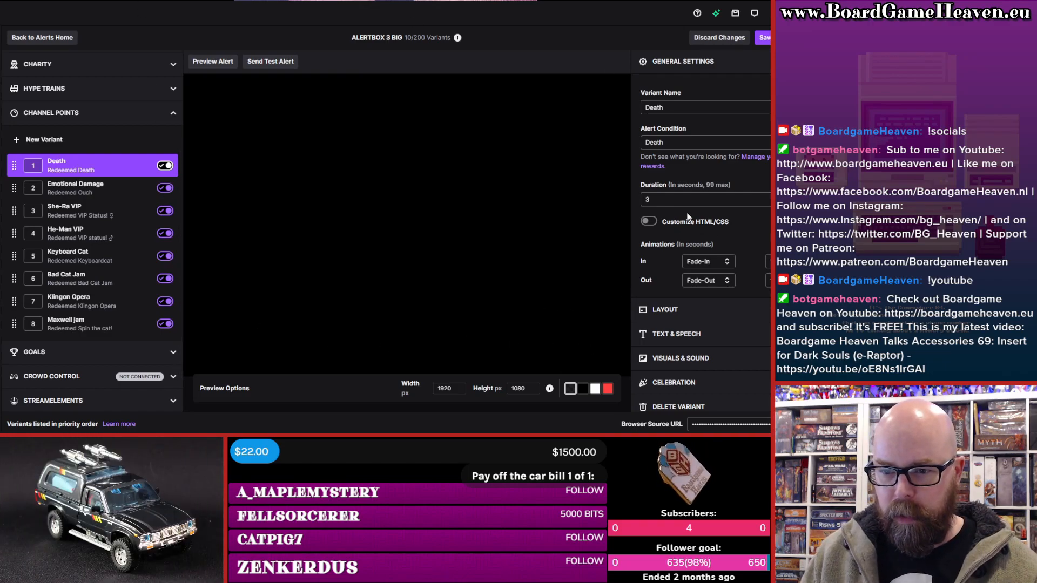
click(699, 201)
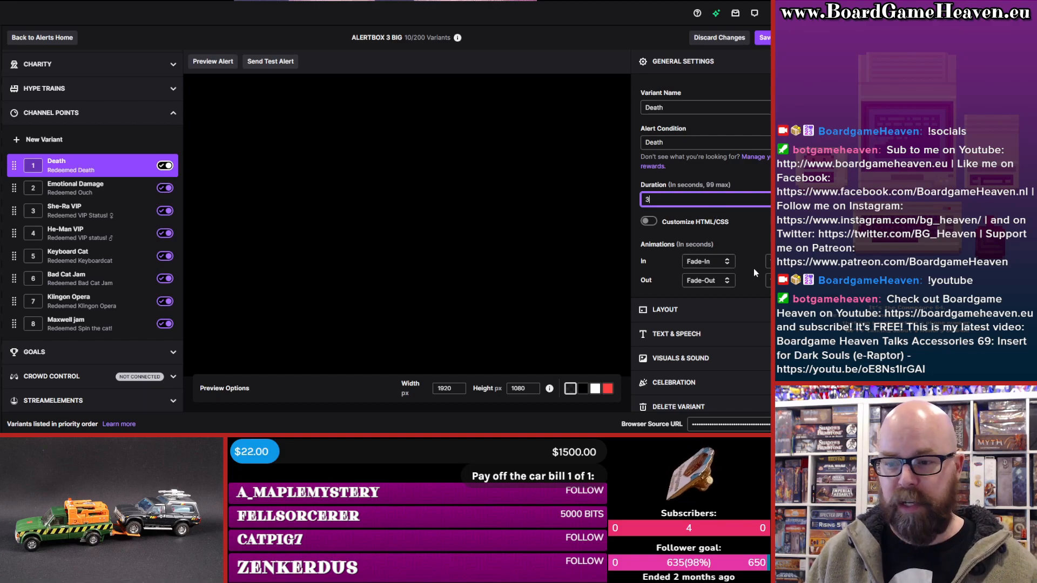
click(767, 281)
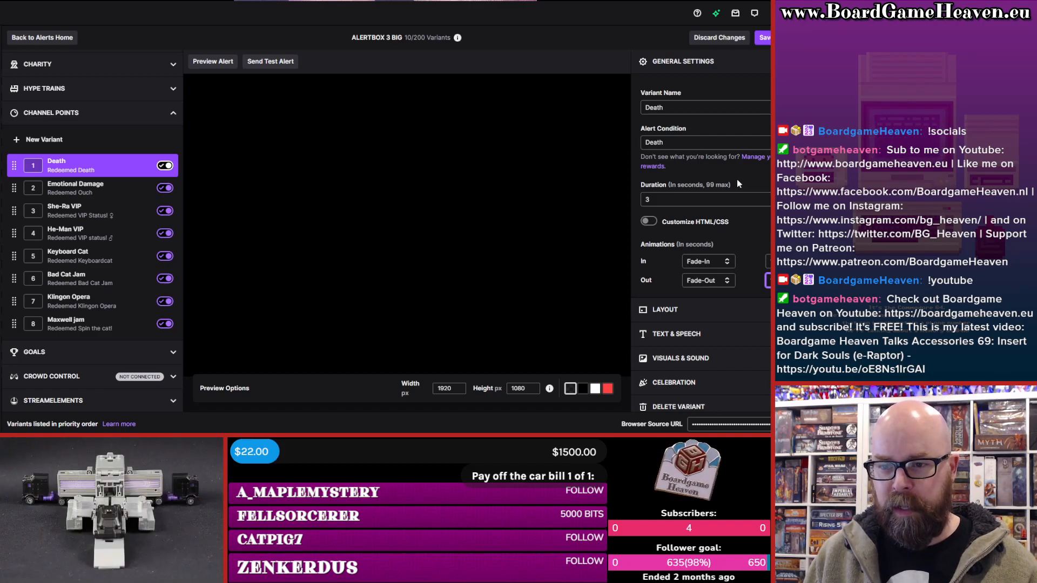
click(708, 69)
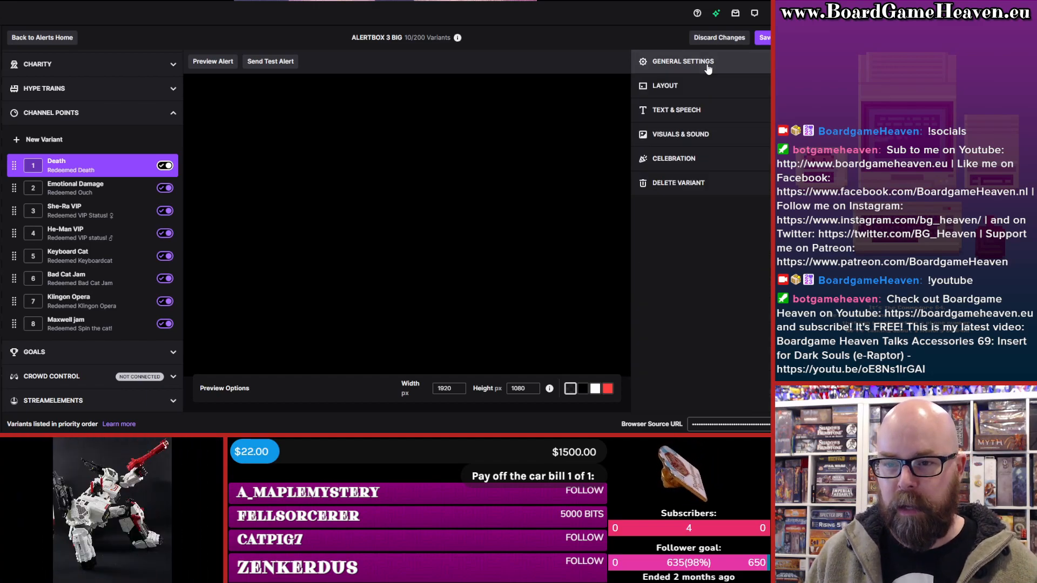
click(669, 86)
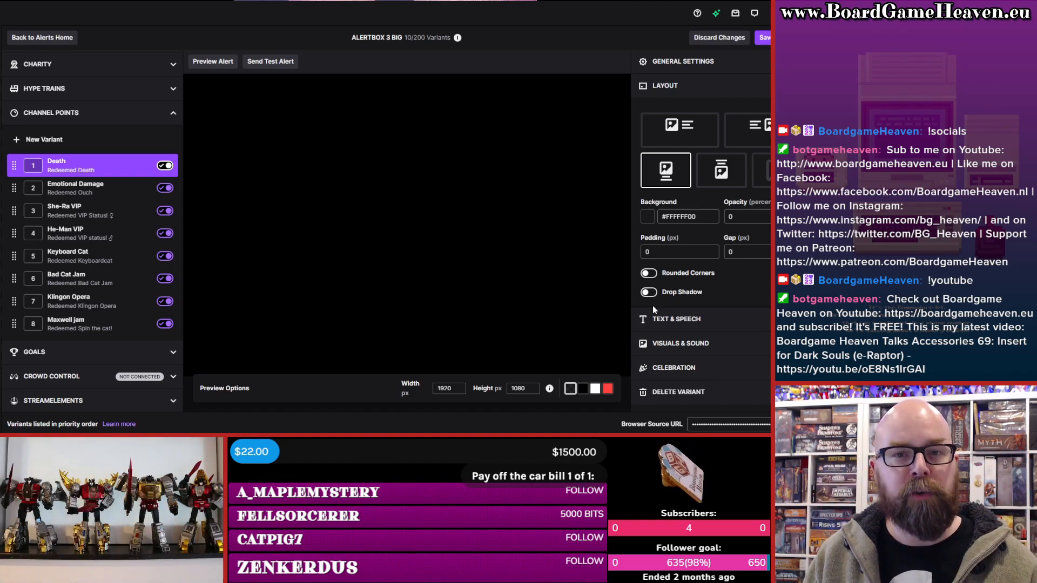
Open the Death variant's text and speech settings and insert the username variable at the end of the alert message
click(675, 319)
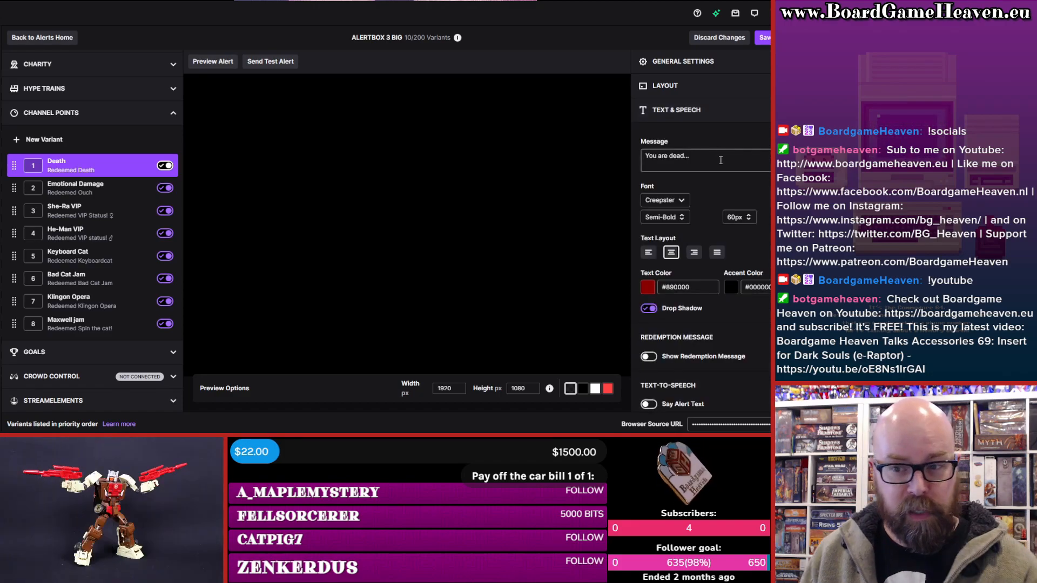
click(718, 160)
click(738, 140)
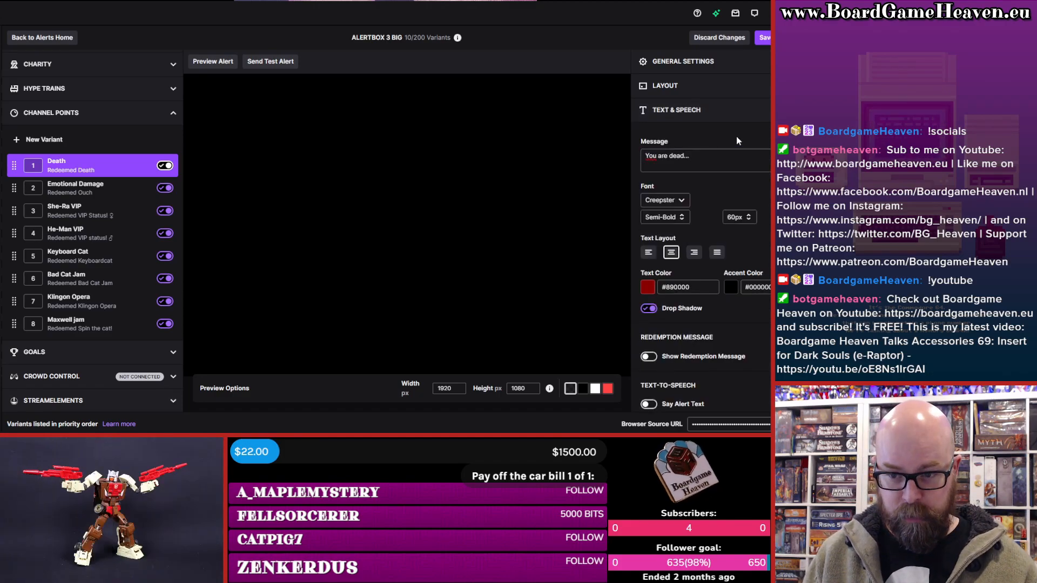
click(717, 162)
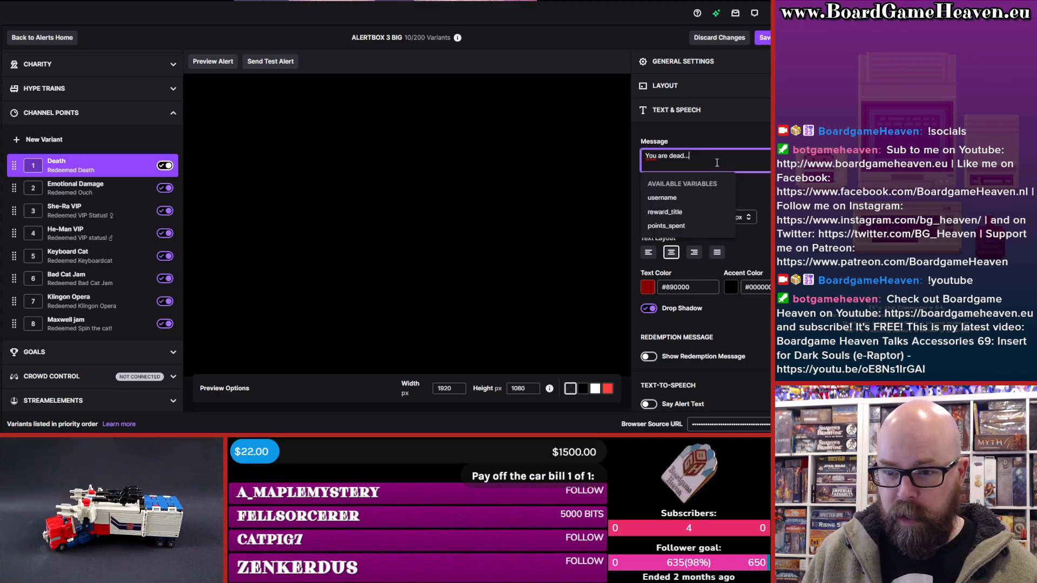
click(677, 200)
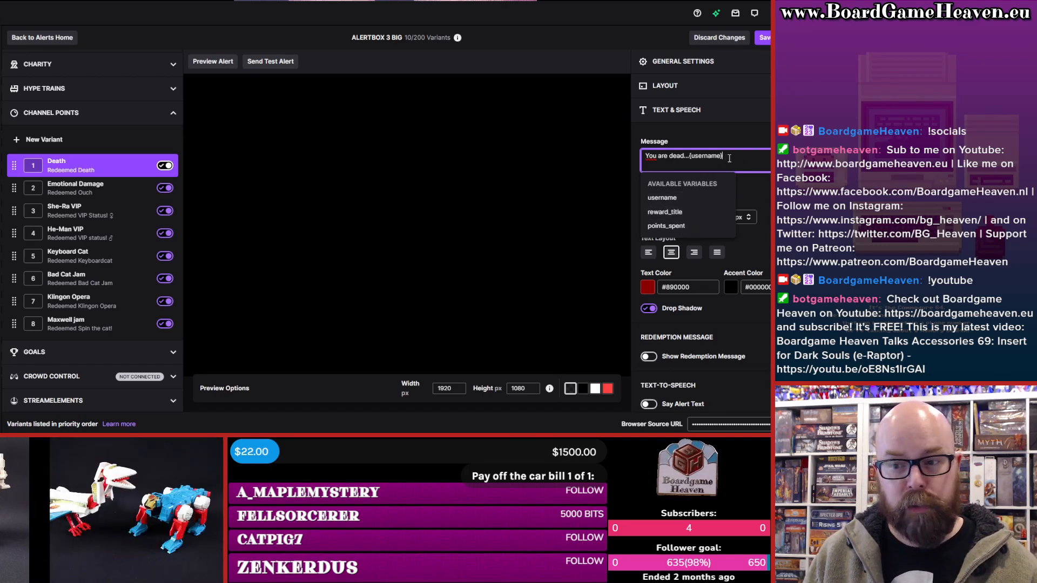
Remove the username variable from the alert message, leaving only "You are dead..."
drag(730, 156, 692, 155)
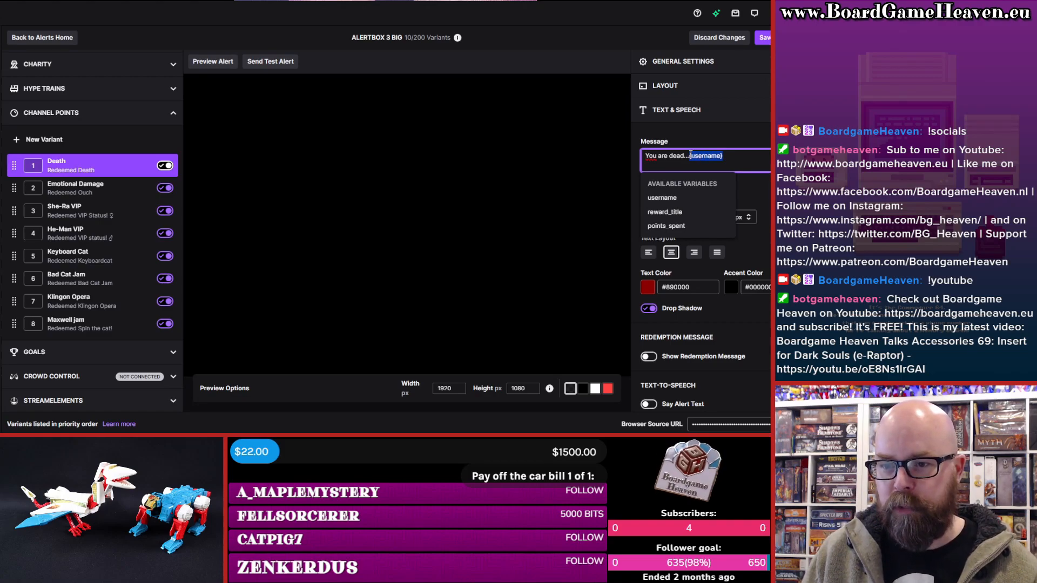
click(702, 156)
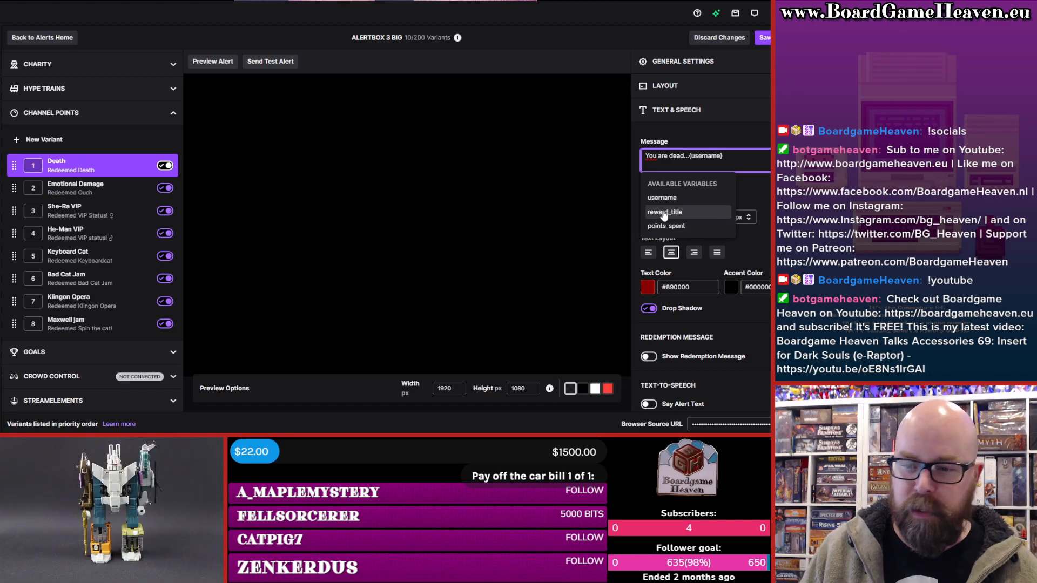
drag(717, 155, 695, 154)
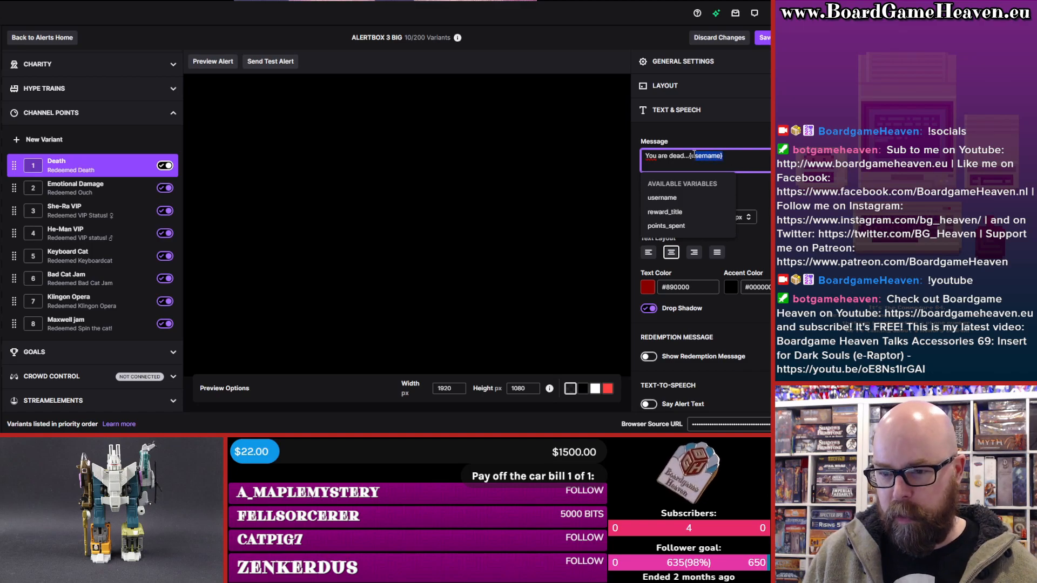
key(BackSpace)
click(727, 137)
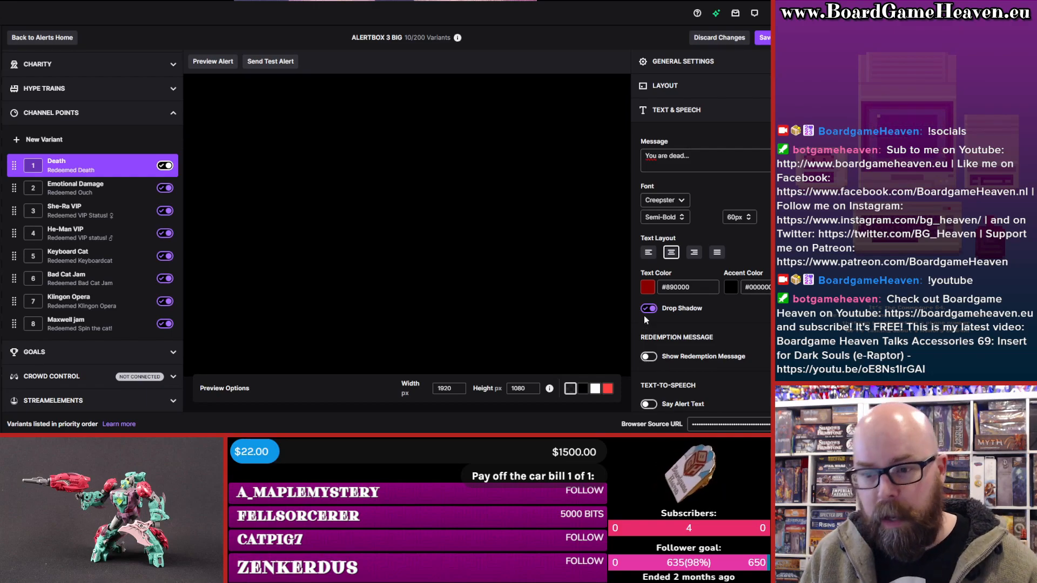
Review the Death variant's font, redemption message and text-to-speech options, and collapse the text and speech settings
scroll(644, 316, down, 1)
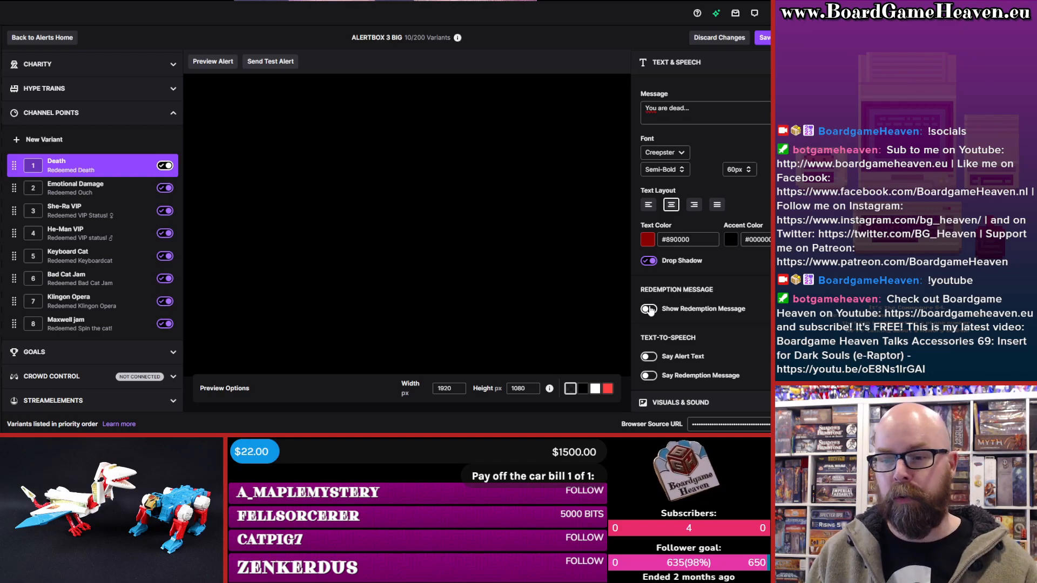
scroll(722, 245, down, 1)
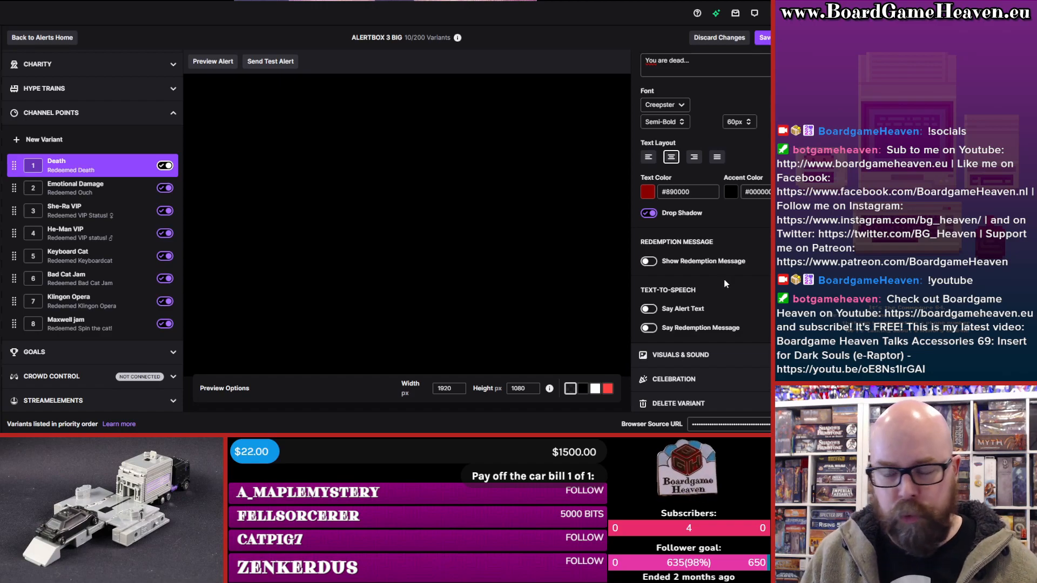
scroll(725, 283, up, 2)
click(692, 111)
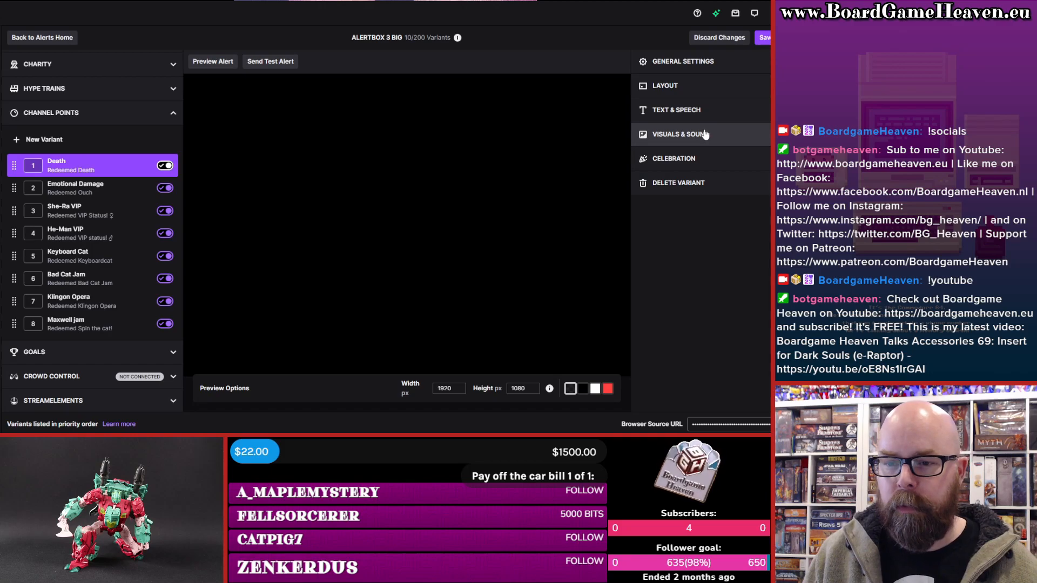
Examine the Death variant's alert image, scale, volume and alert sound options, and collapse the visuals and sound settings
click(706, 134)
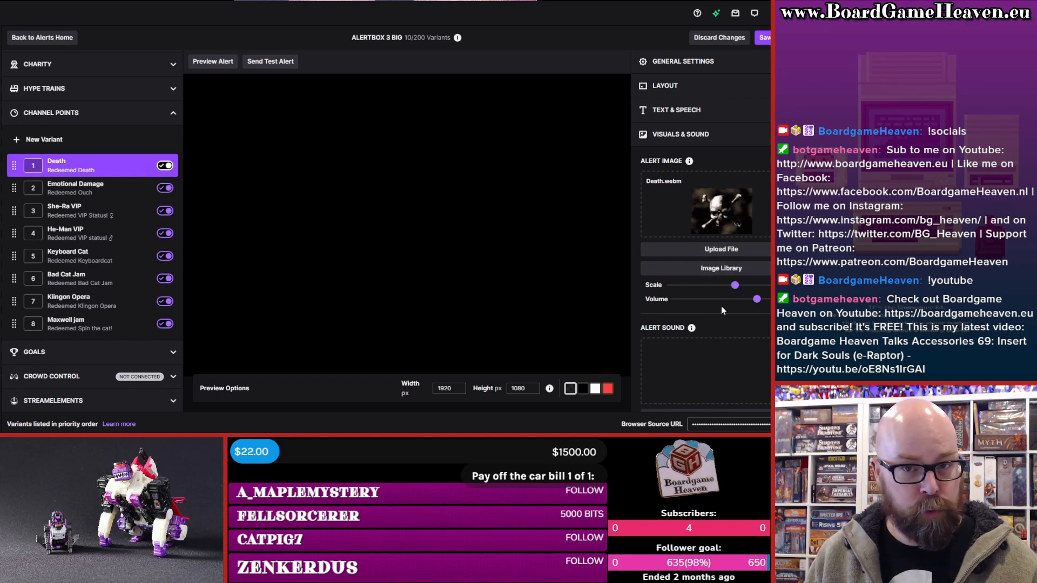
mouse_move(738, 215)
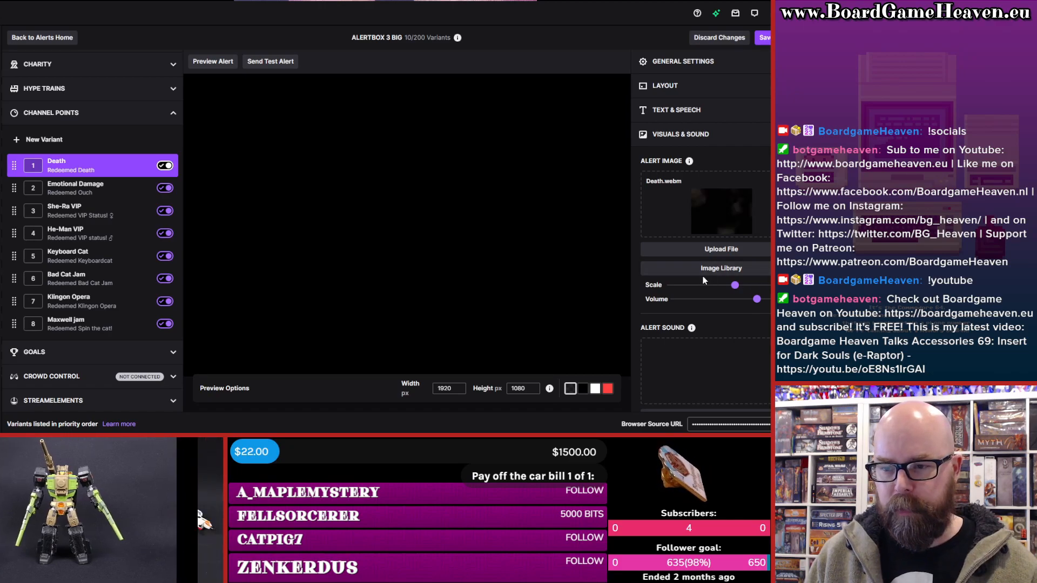
scroll(703, 279, down, 1)
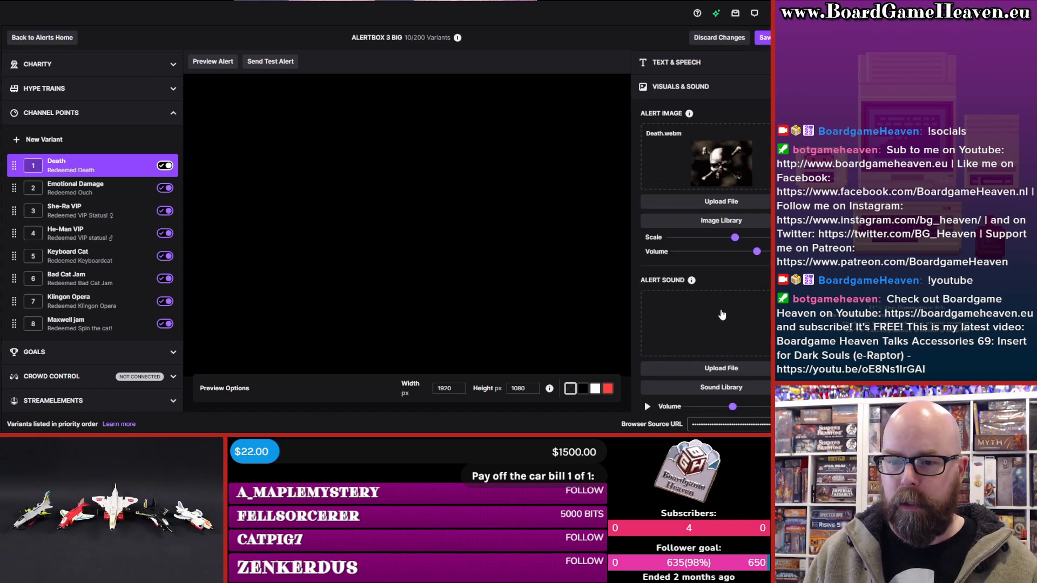
mouse_move(723, 162)
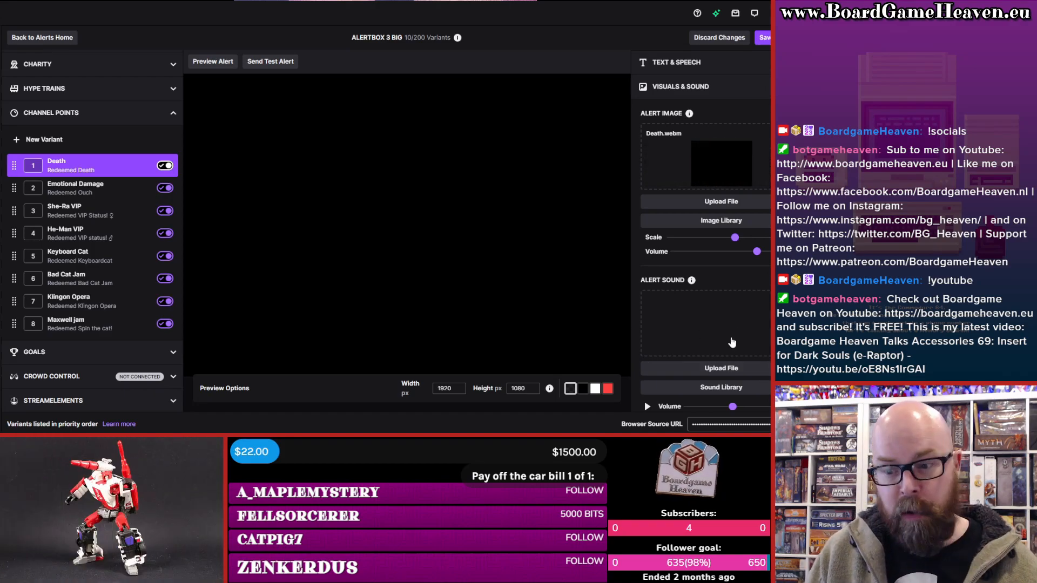
scroll(723, 353, down, 1)
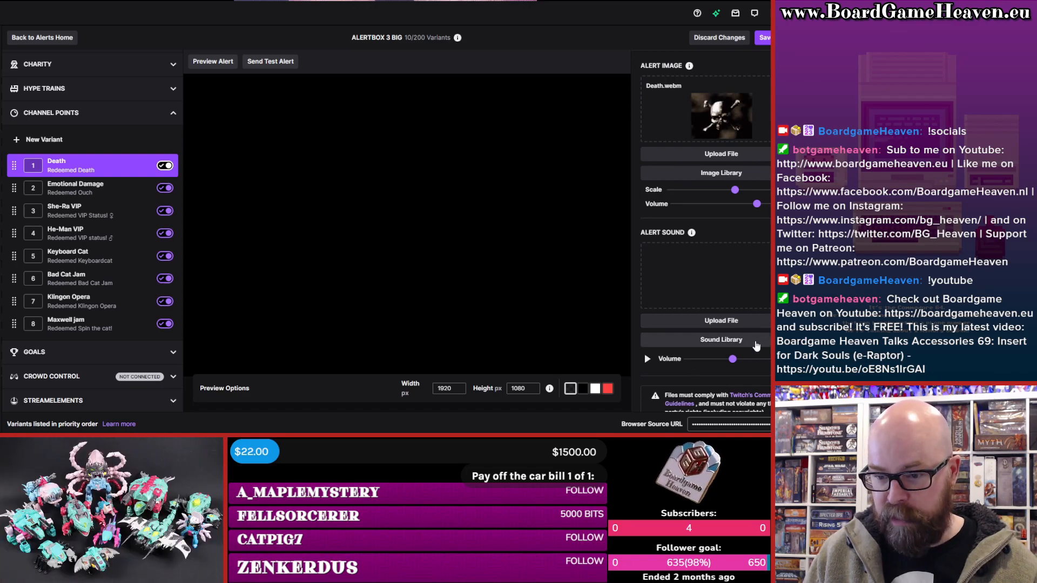
scroll(702, 243, up, 2)
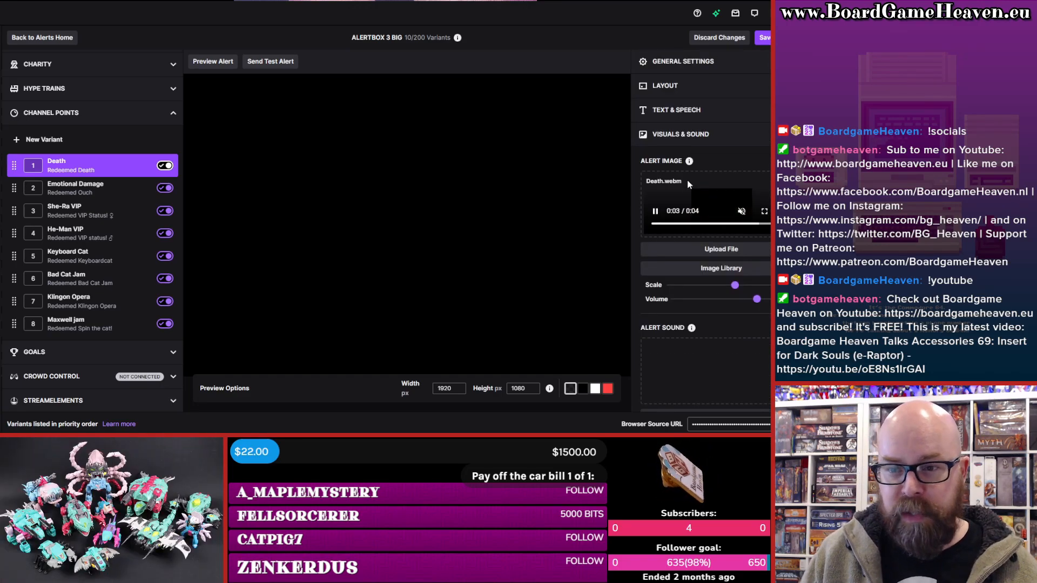
click(696, 134)
Check the Death variant's celebration effects and the delete variant option, collapsing both sections
click(713, 162)
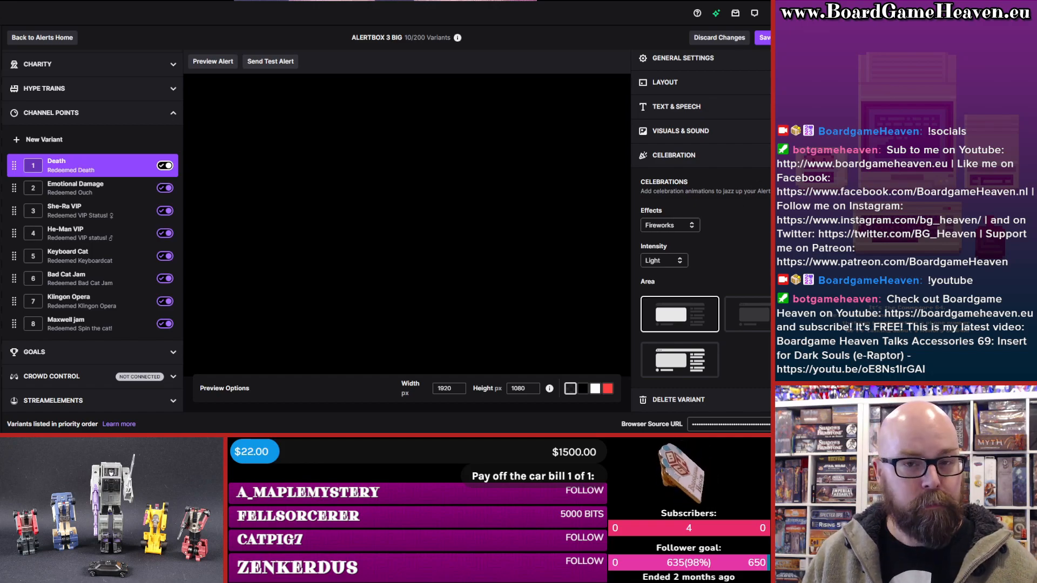
click(721, 157)
click(717, 183)
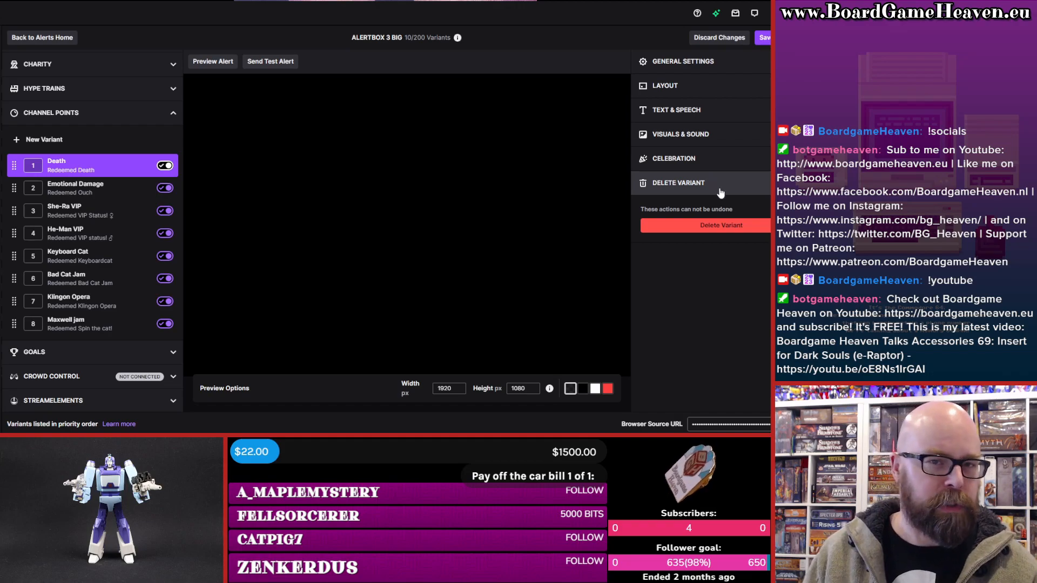
click(713, 183)
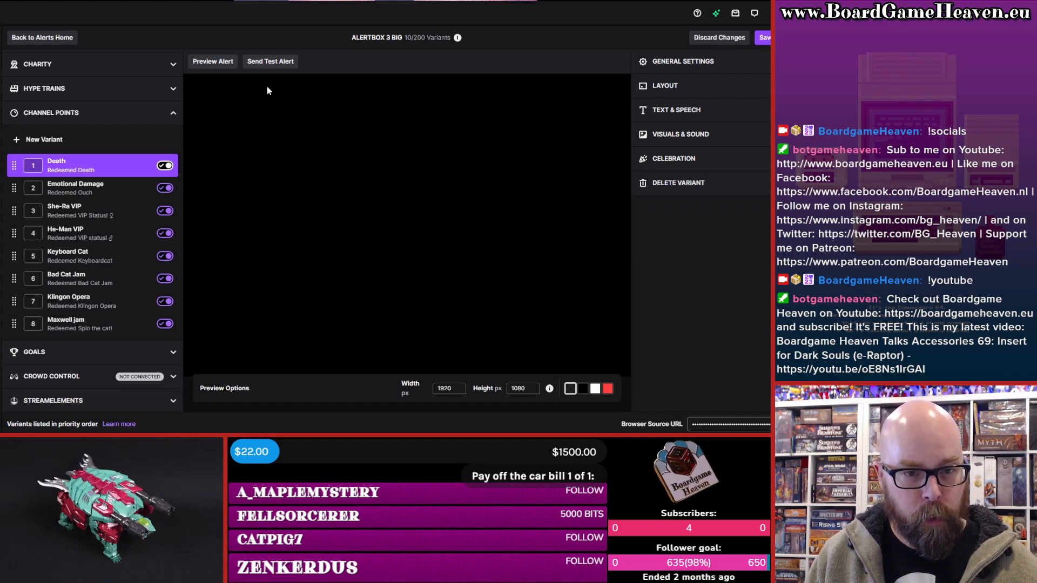
Preview the Death alert and send a test alert, saving the pending changes
click(216, 62)
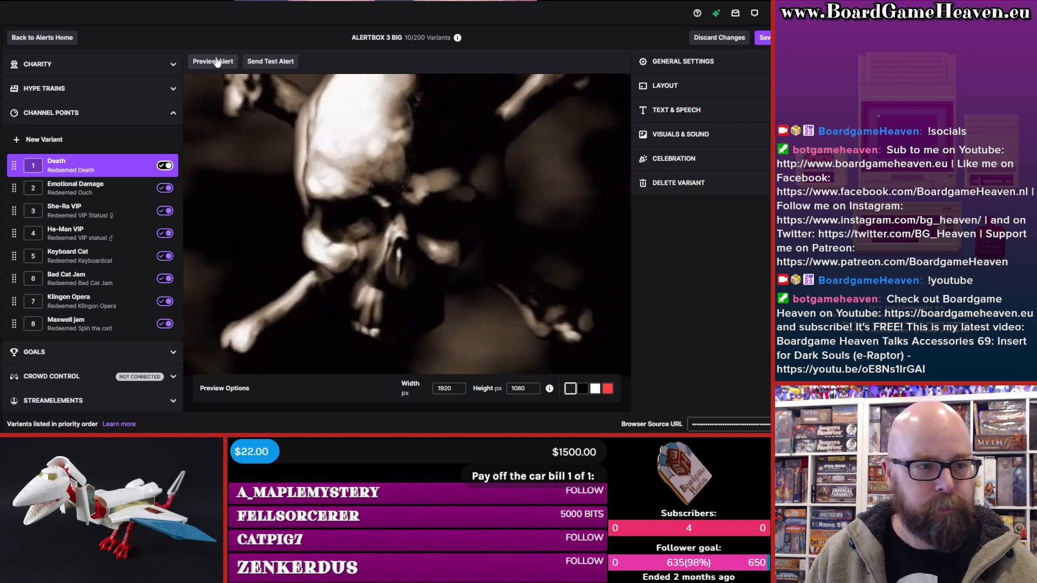
click(279, 63)
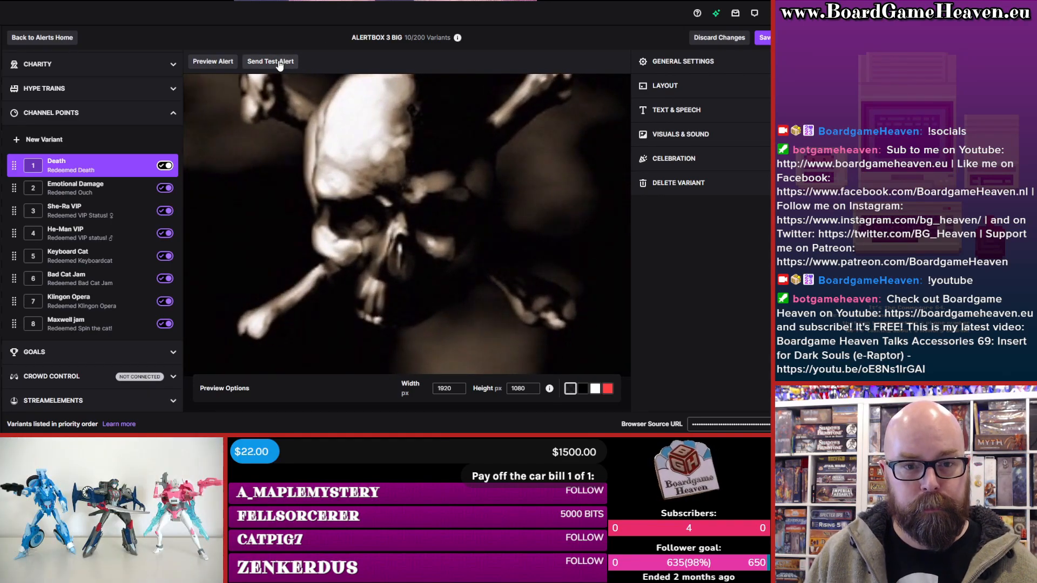
click(279, 62)
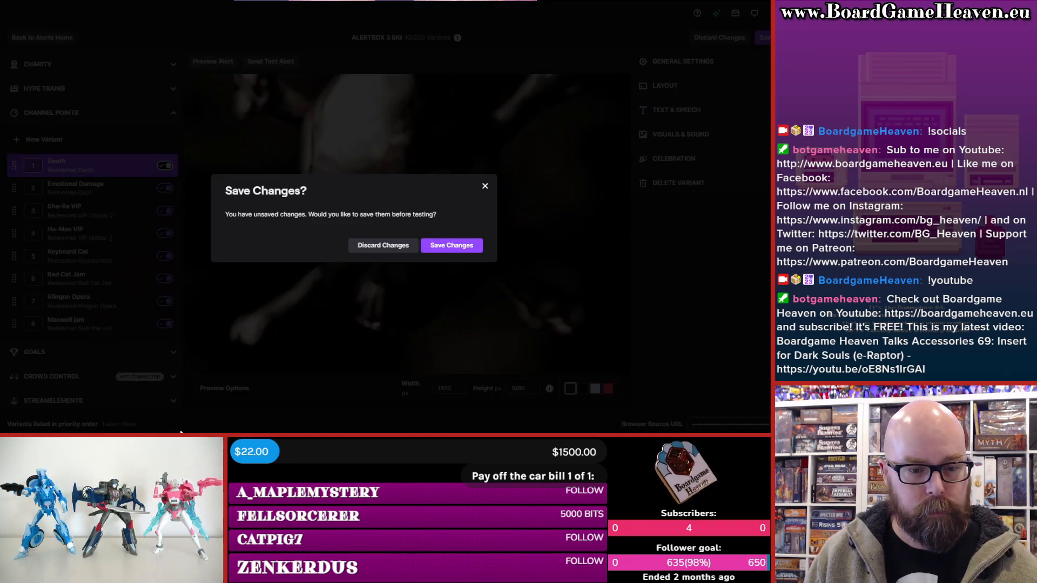
click(469, 245)
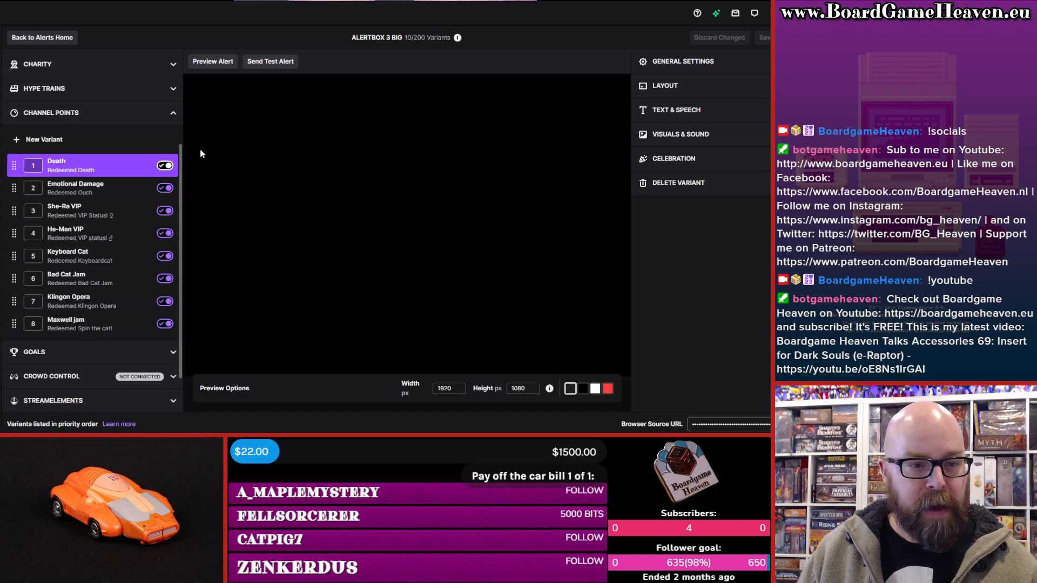
Select the Emotional Damage channel points variant to view its alert
click(108, 187)
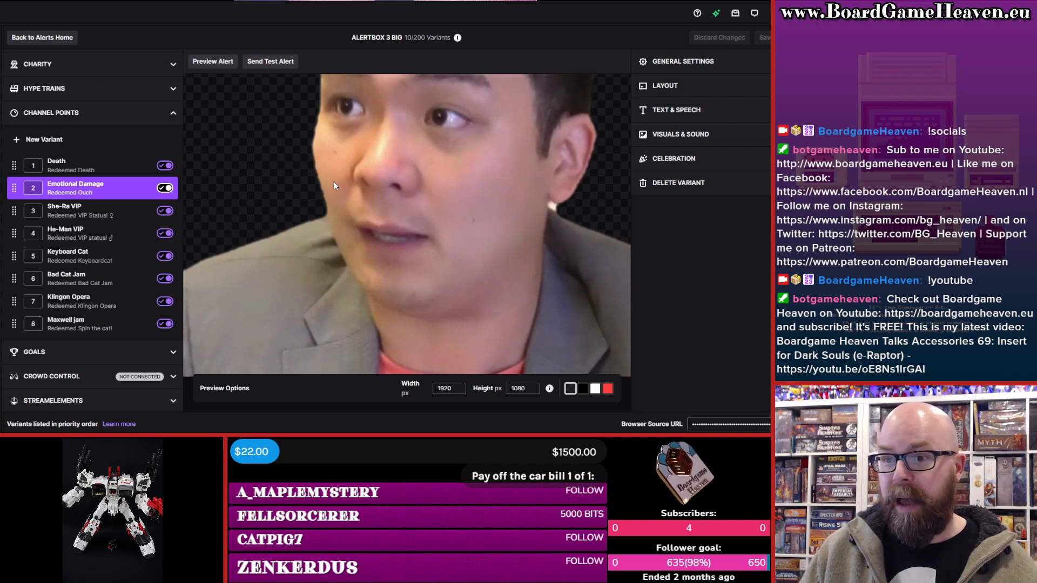
Examine the Emotional Damage variant's general settings, including its alert condition and duration, and collapse the channel points list
click(721, 63)
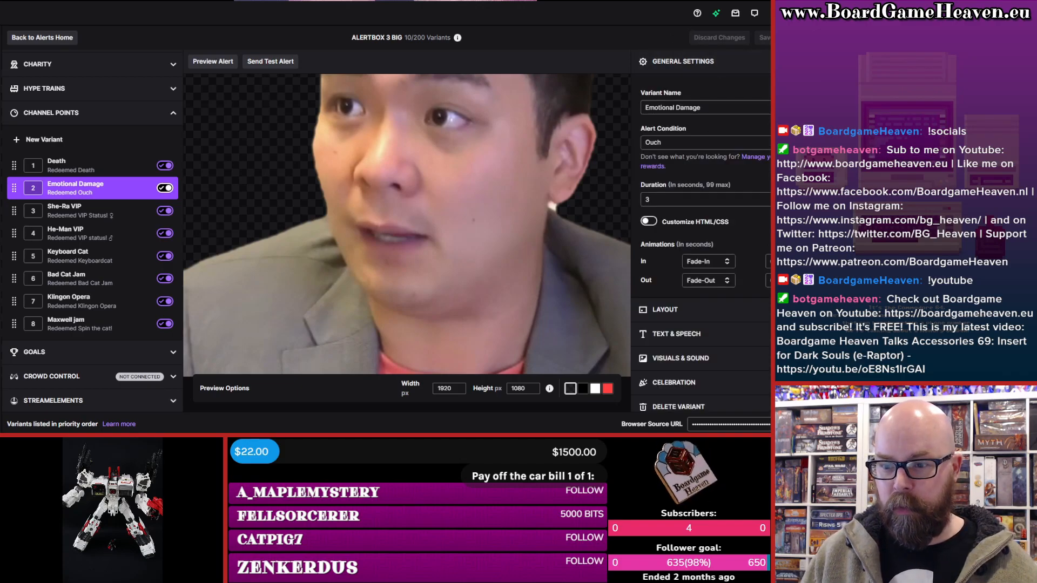
click(673, 198)
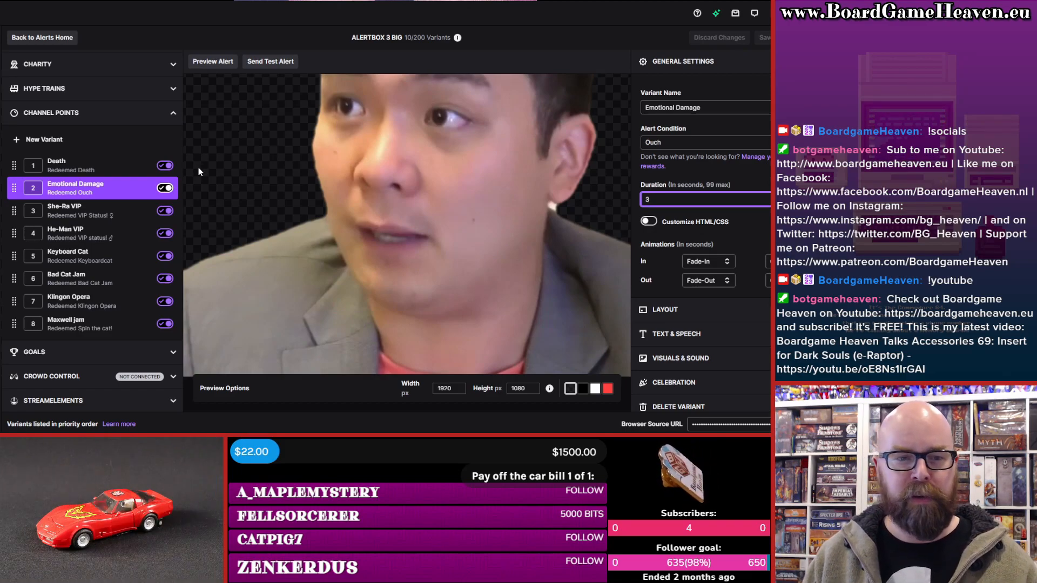
click(151, 112)
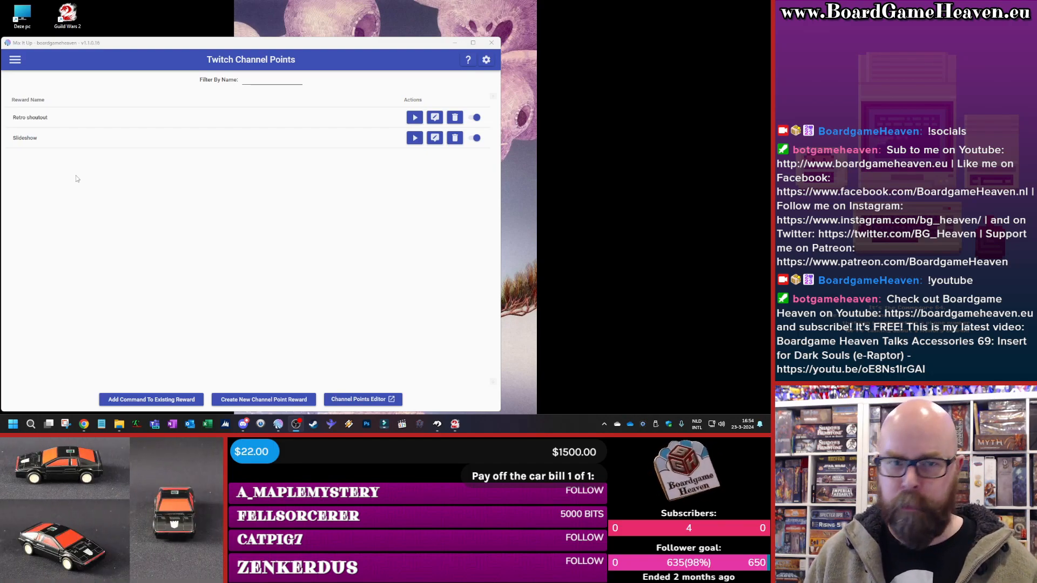
Switch to Mix It Up and create a new Twitch channel point reward named "test"
click(14, 59)
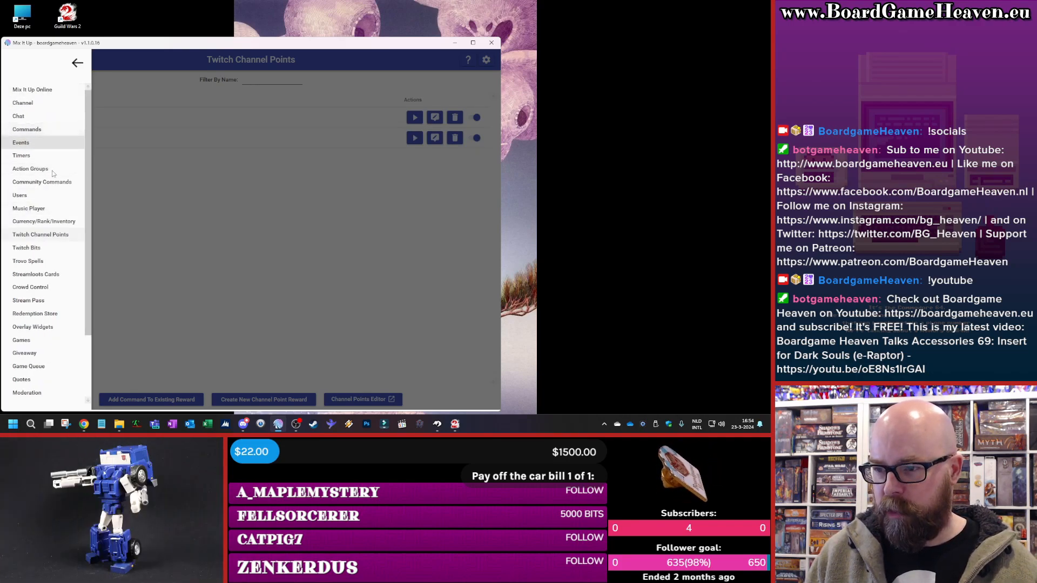
click(40, 235)
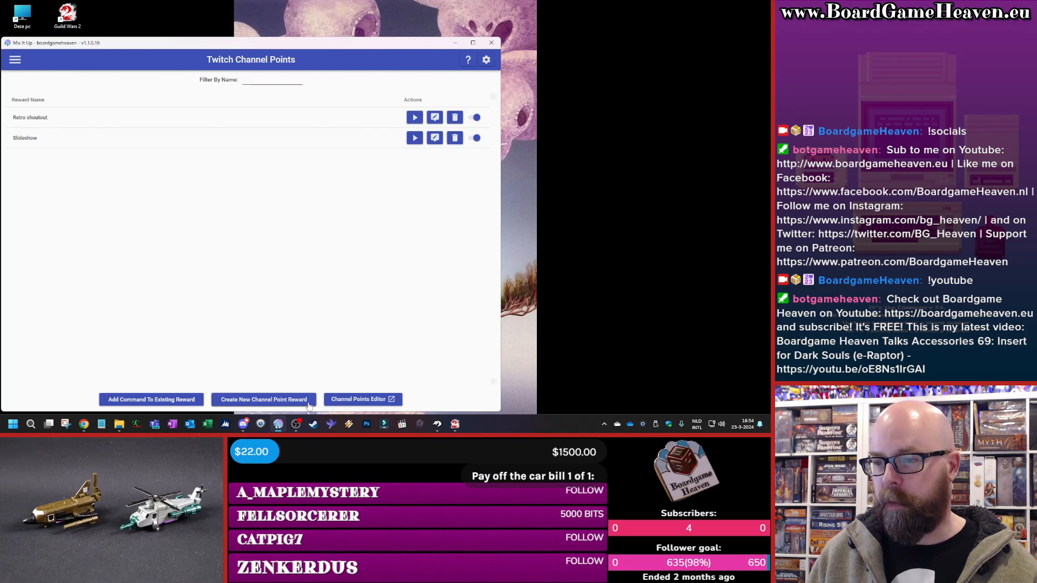
click(286, 401)
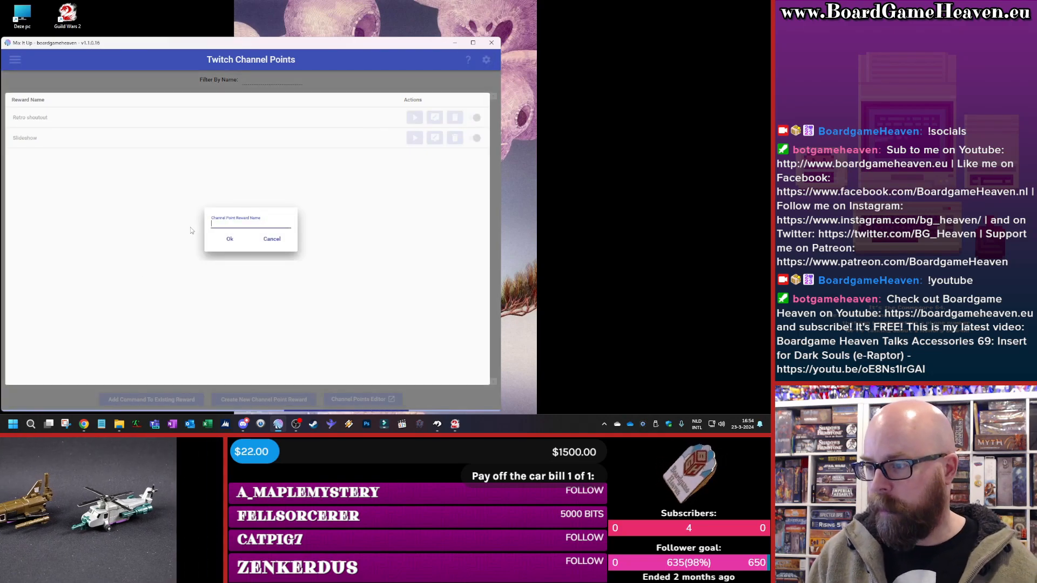
text(test)
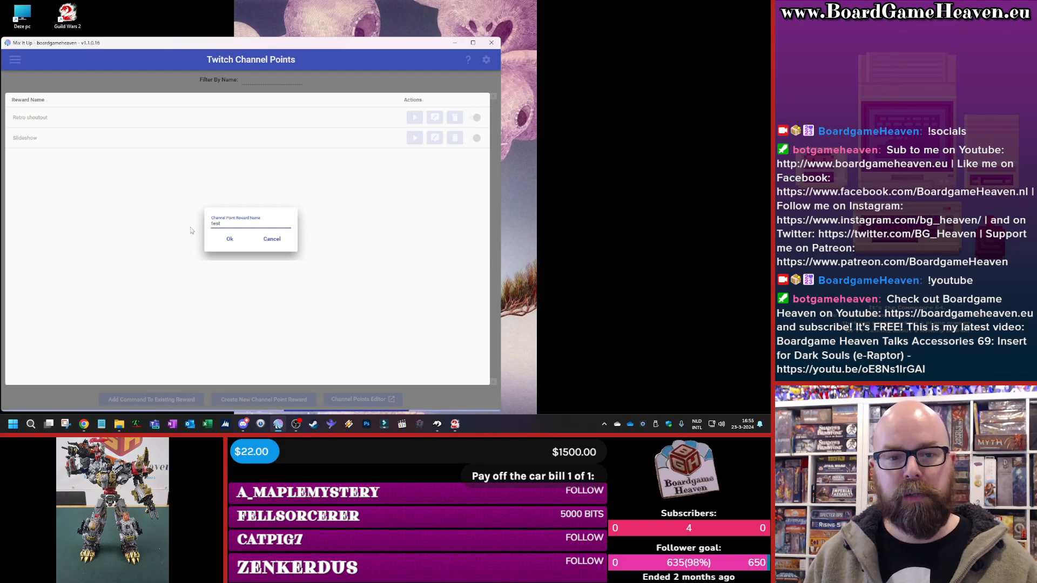
click(228, 238)
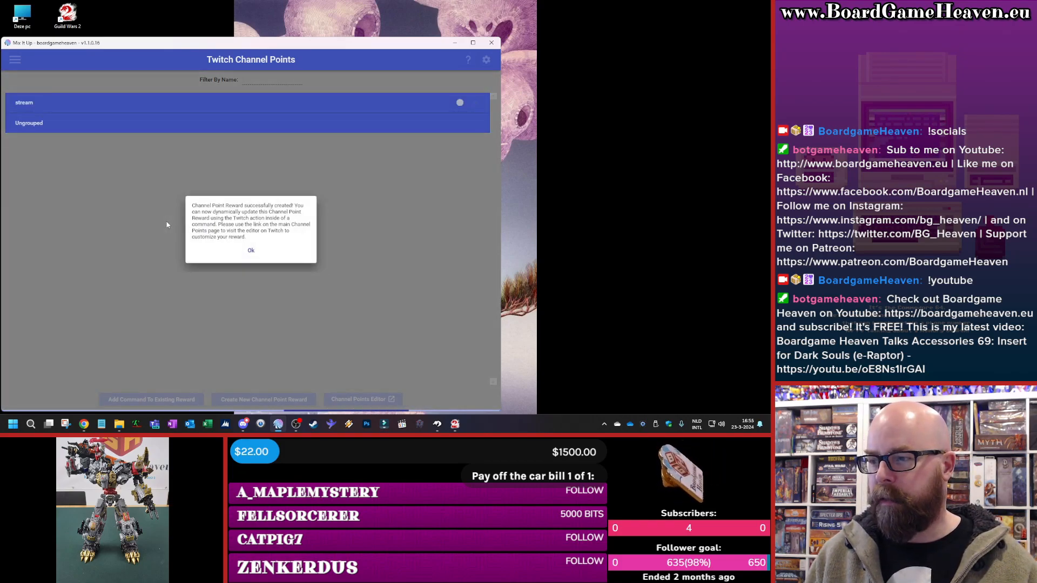
click(249, 252)
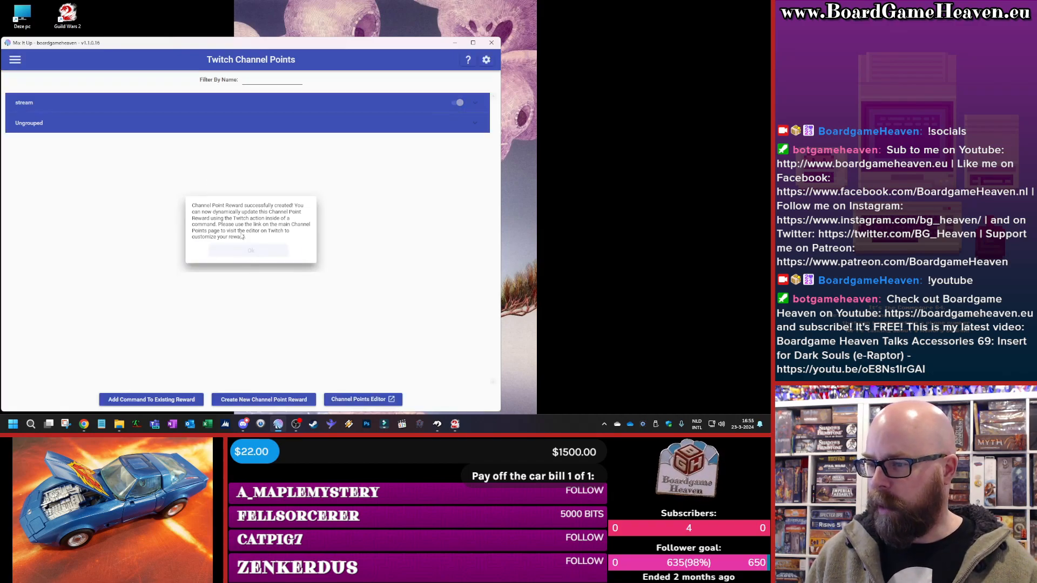
Open the test reward's command from the Ungrouped rewards for editing and check the available command groups without assigning one
click(216, 123)
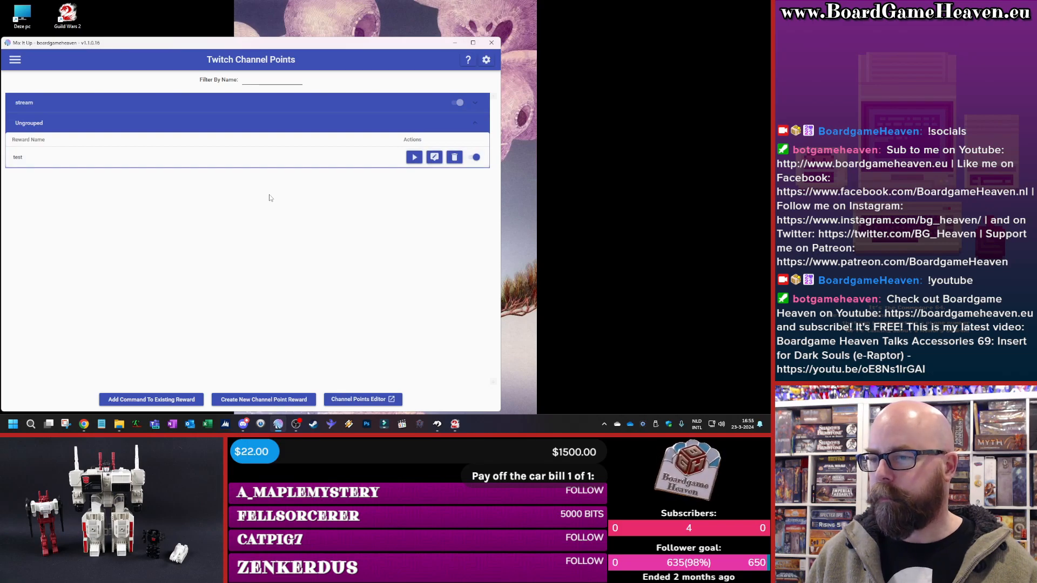
click(475, 104)
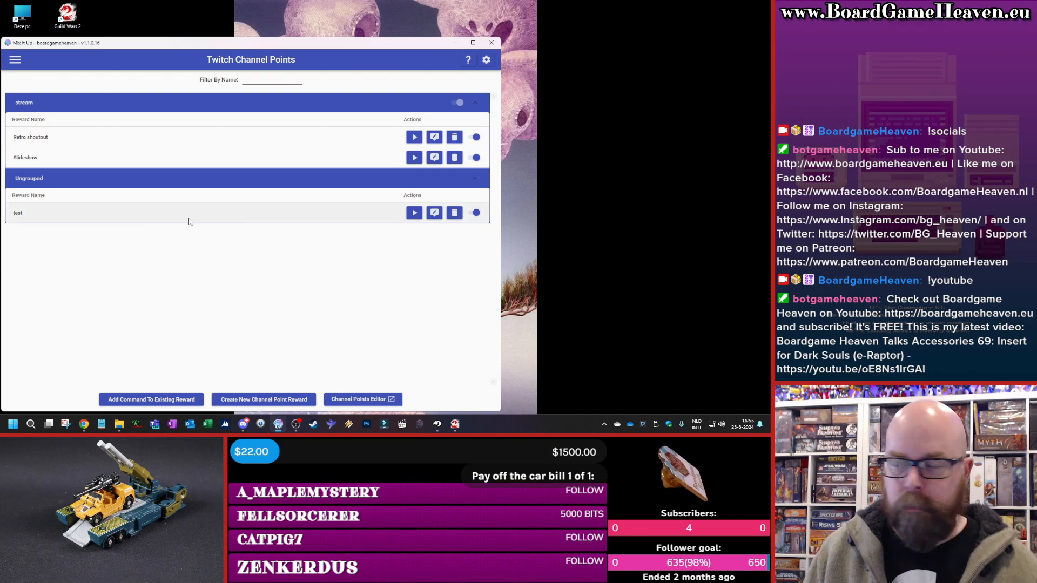
click(434, 213)
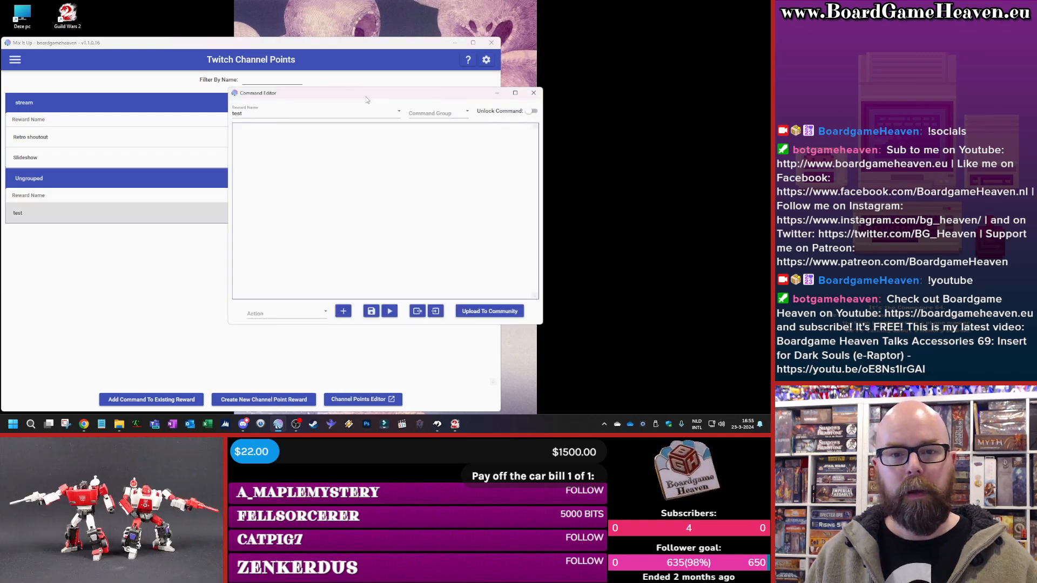
drag(368, 97, 368, 94)
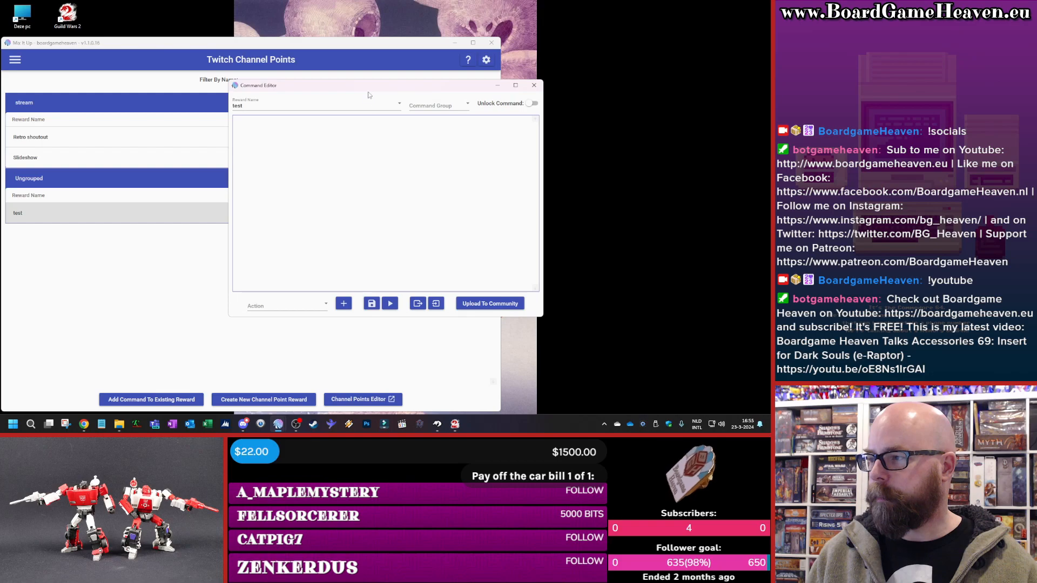
click(467, 105)
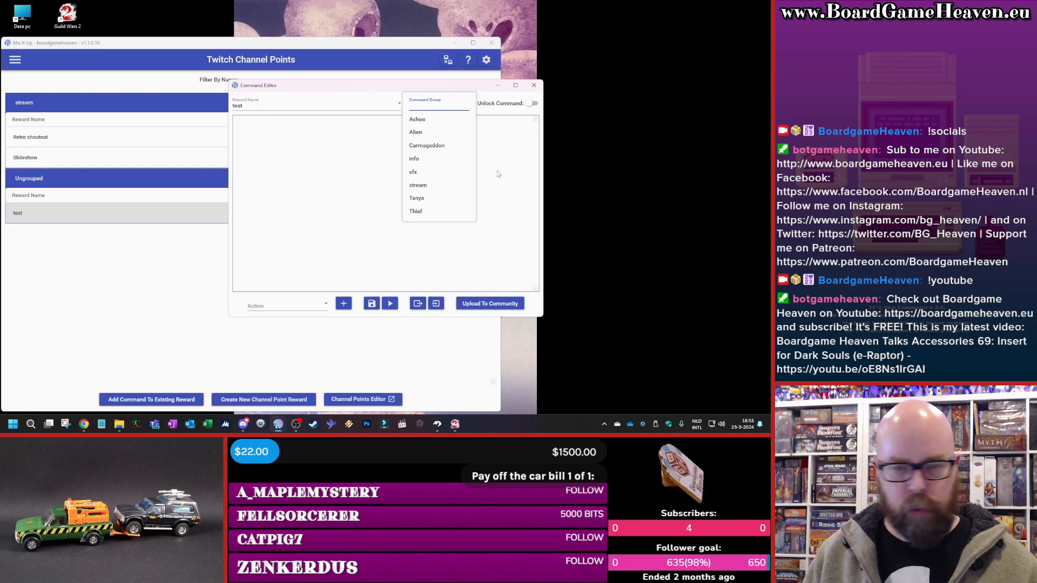
click(391, 138)
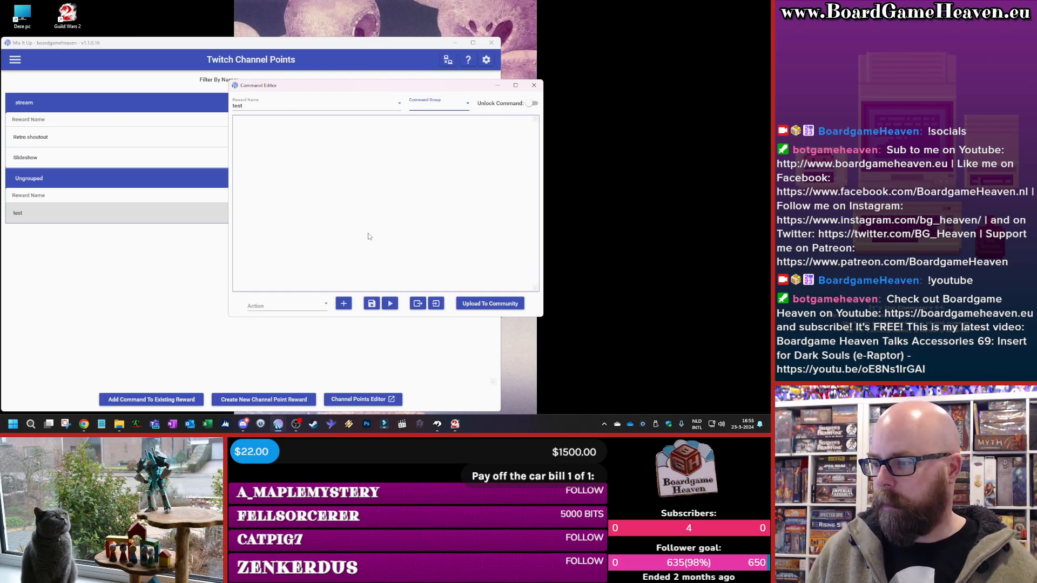
Look through the available action types and add a Chat Message action to the test command
click(307, 308)
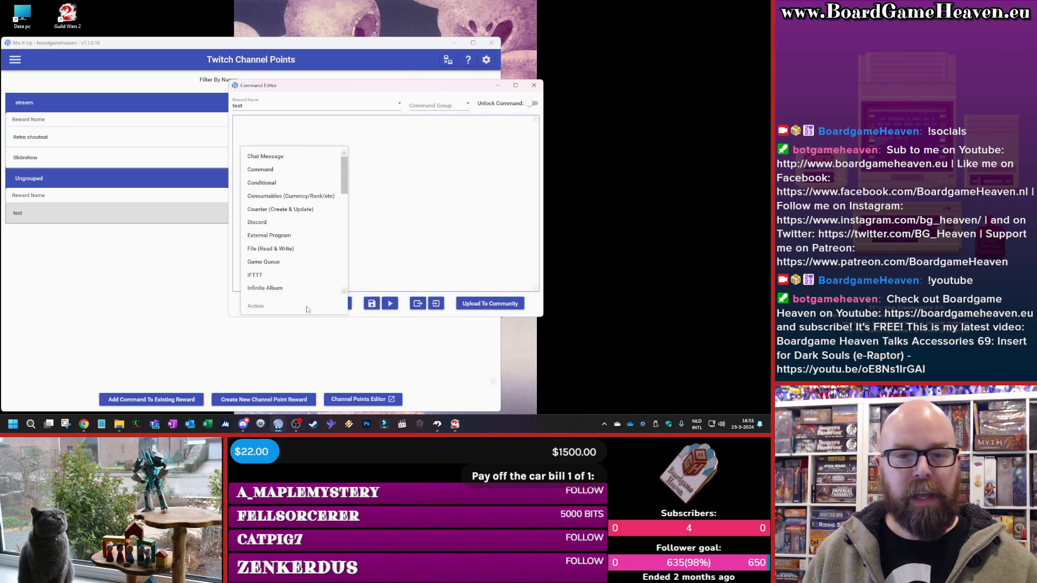
scroll(318, 290, down, 1)
click(306, 302)
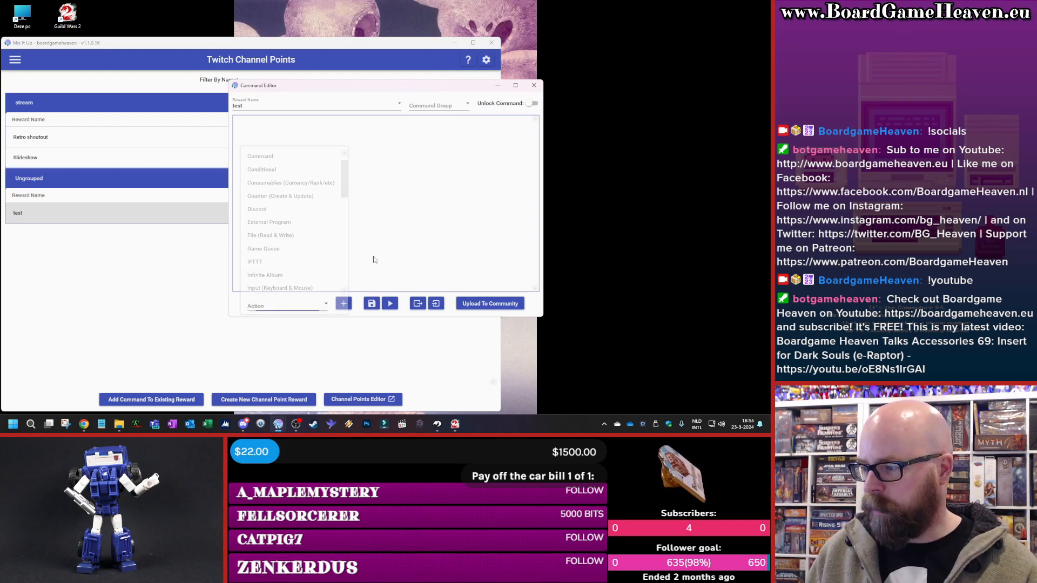
click(304, 307)
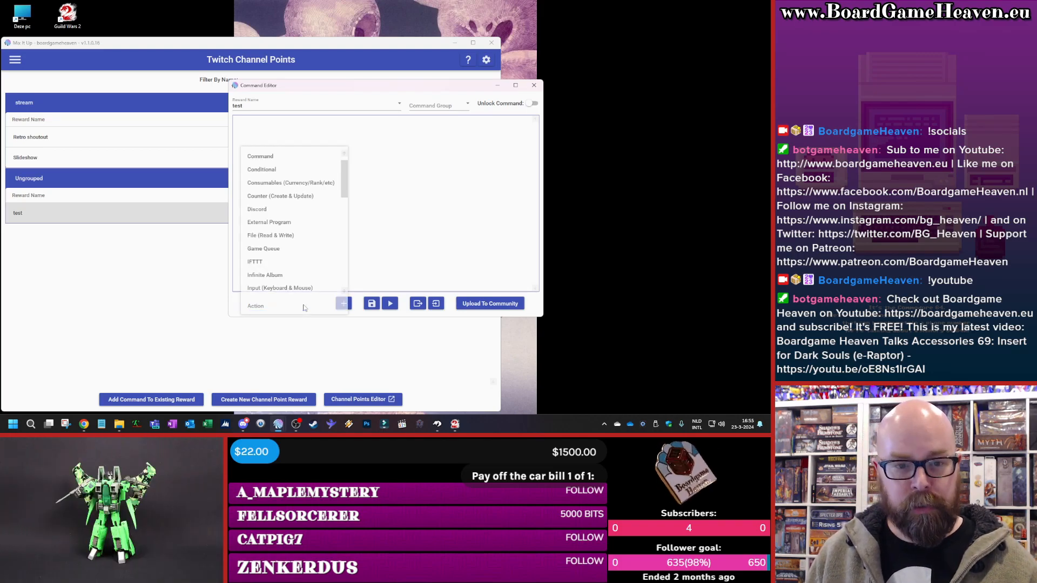
scroll(313, 198, up, 3)
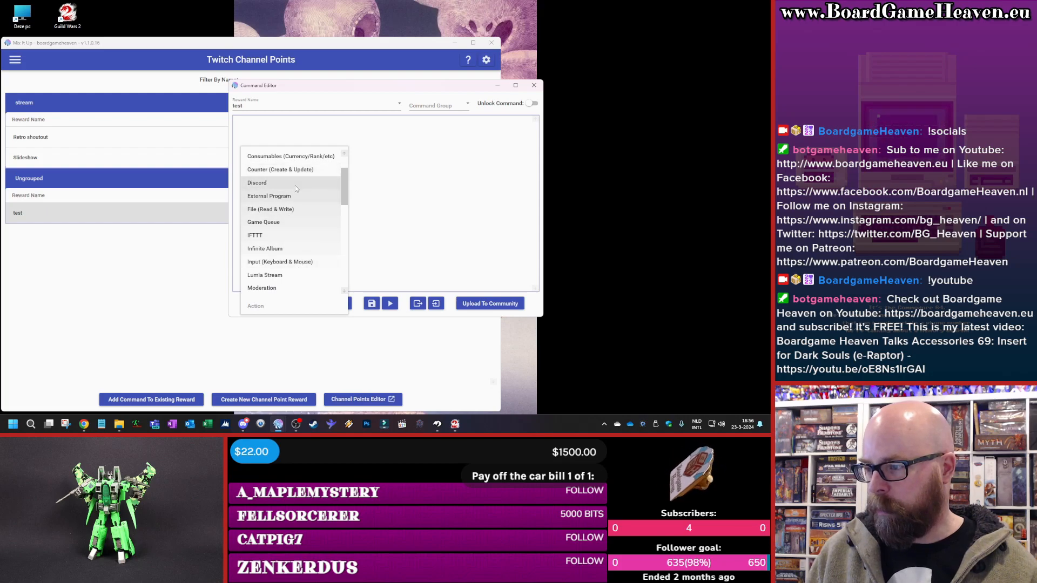
scroll(296, 192, down, 8)
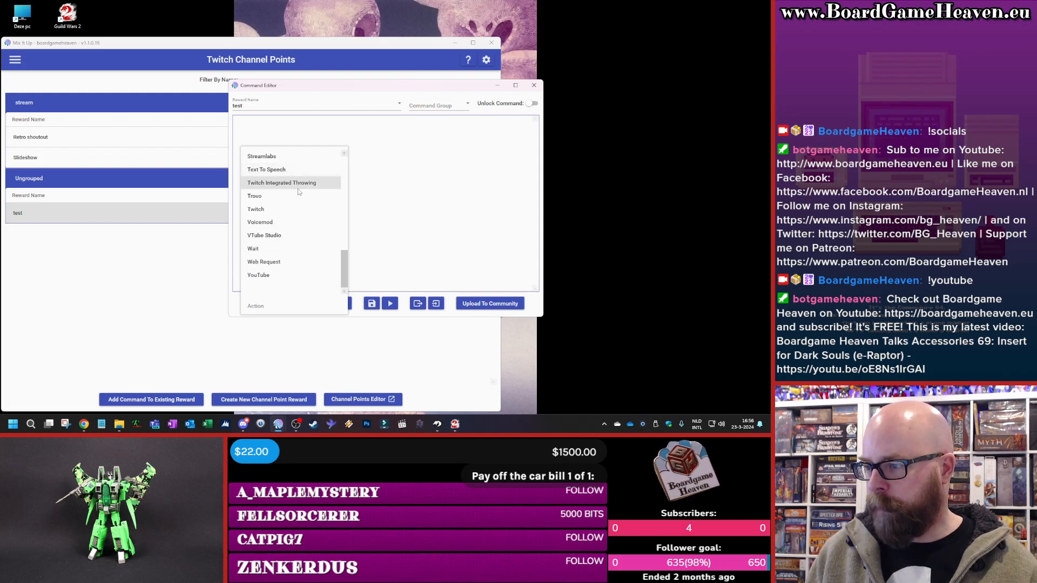
scroll(292, 227, up, 8)
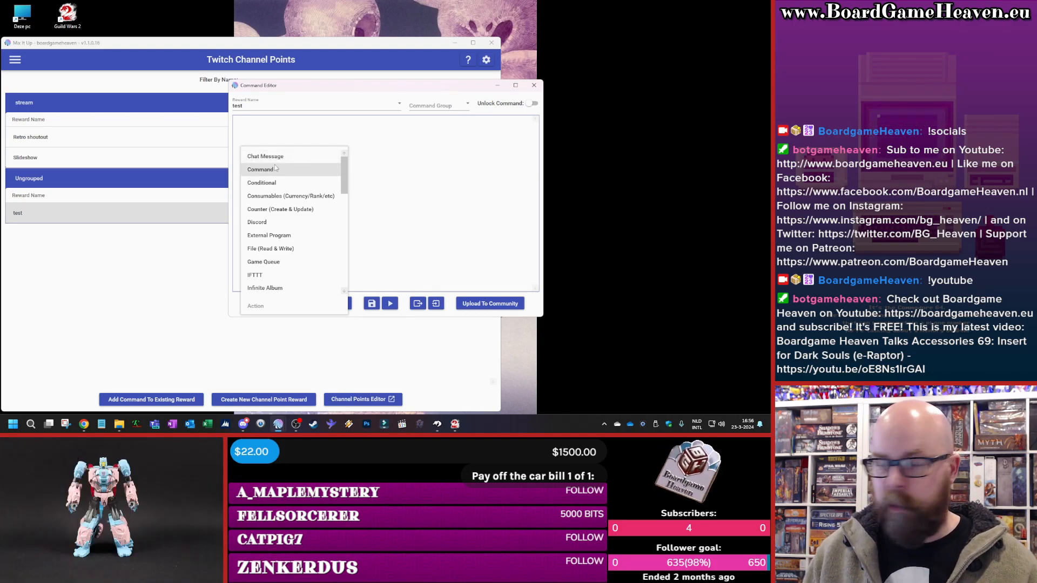
click(282, 158)
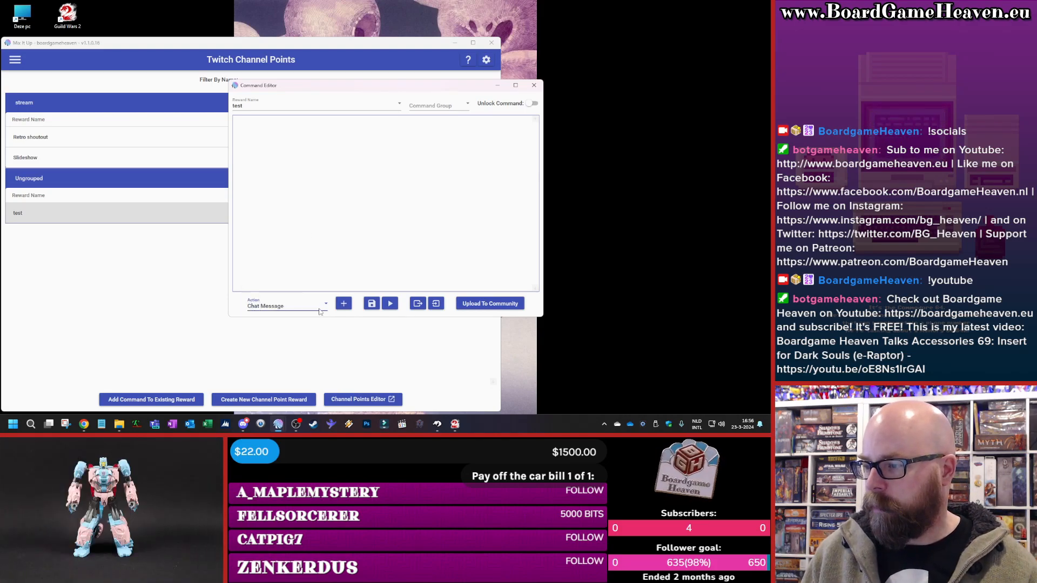
click(344, 303)
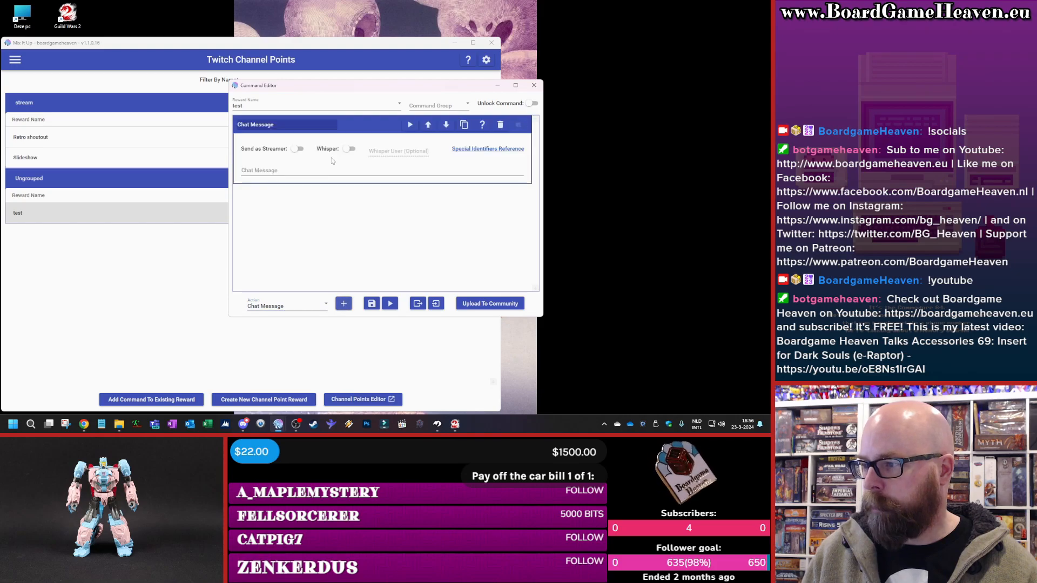
Try the Chat Message action's Send as Streamer option and switch it back off, leaving the message blank
click(271, 171)
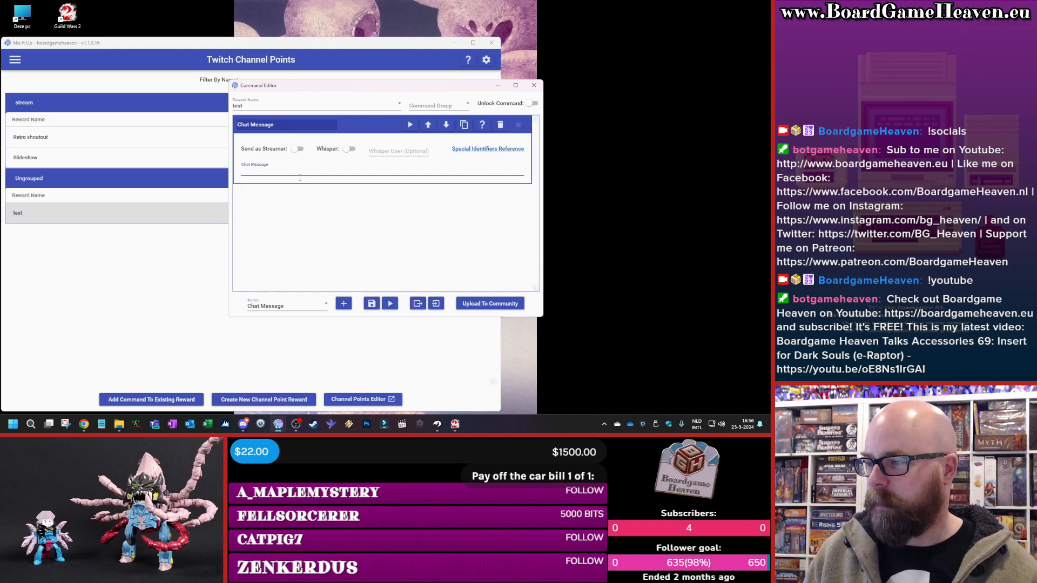
click(296, 153)
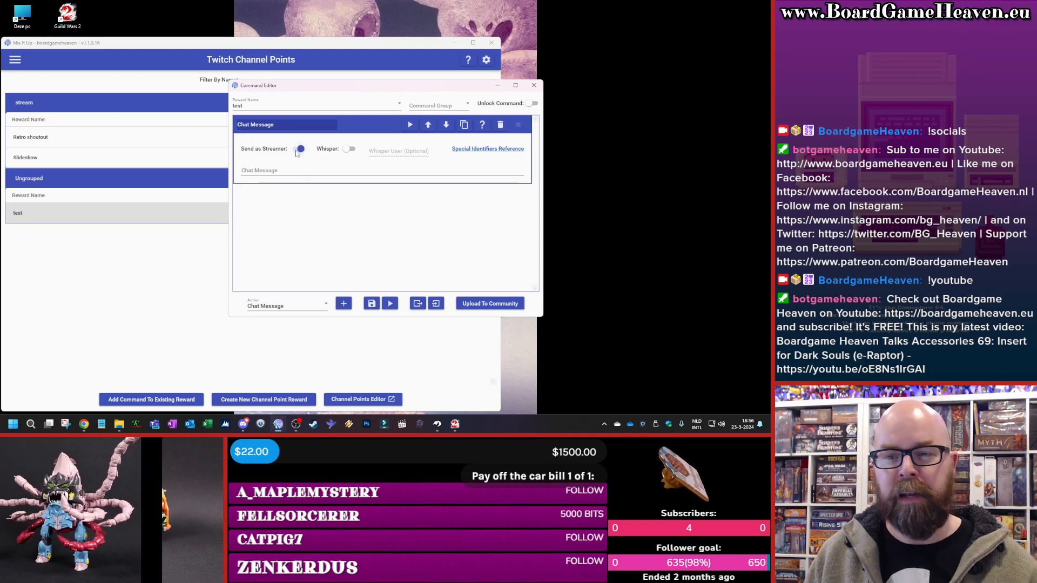
click(295, 153)
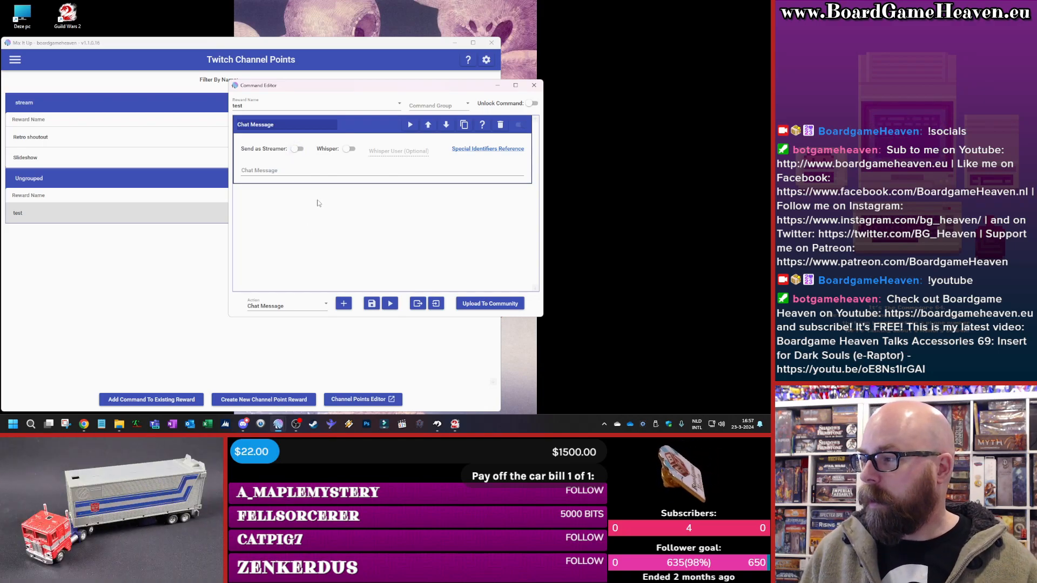
click(364, 168)
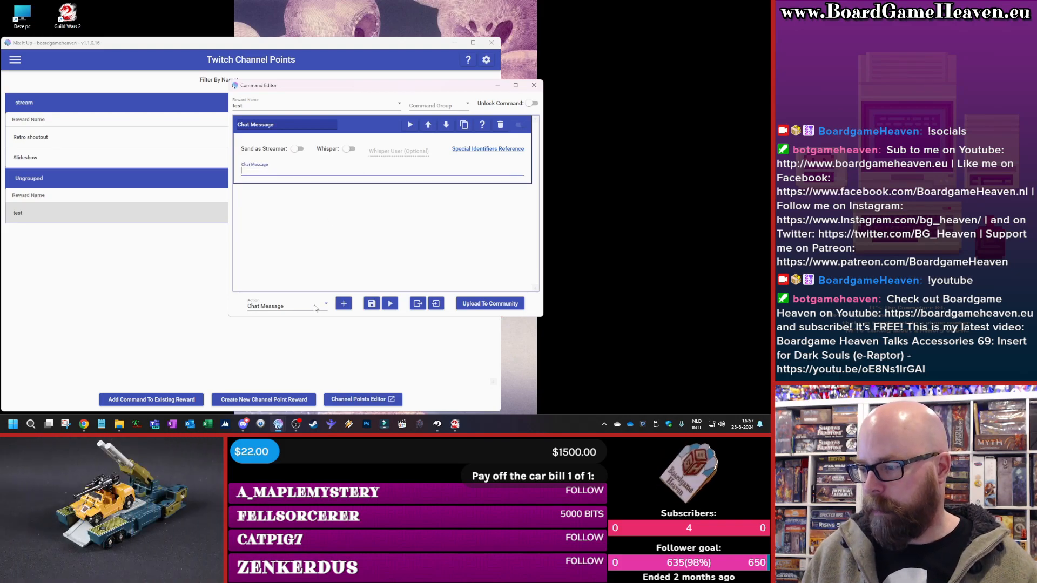
Add a Sound action to the test command below the Chat Message action
click(286, 306)
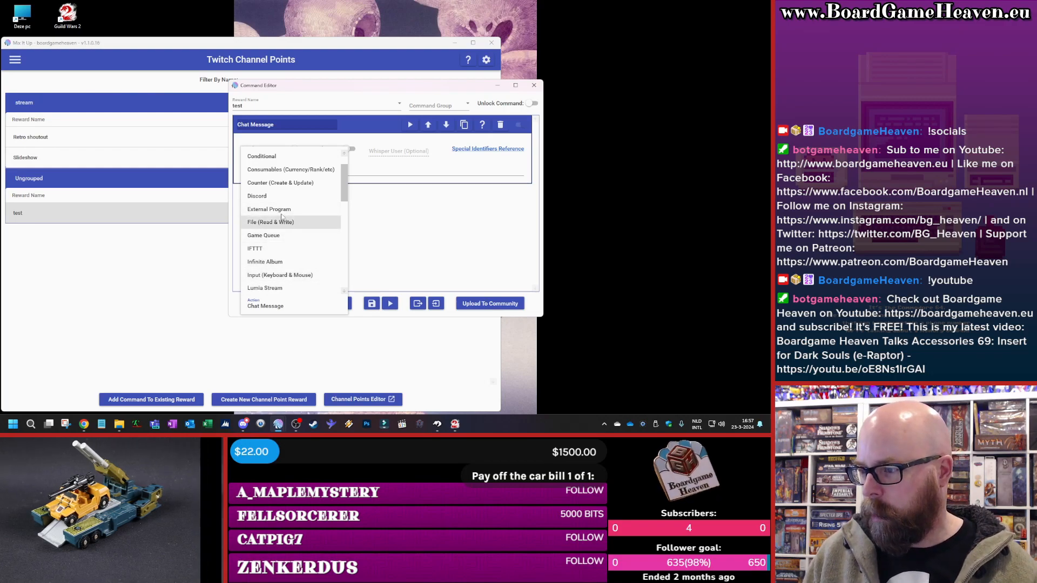
scroll(283, 205, down, 3)
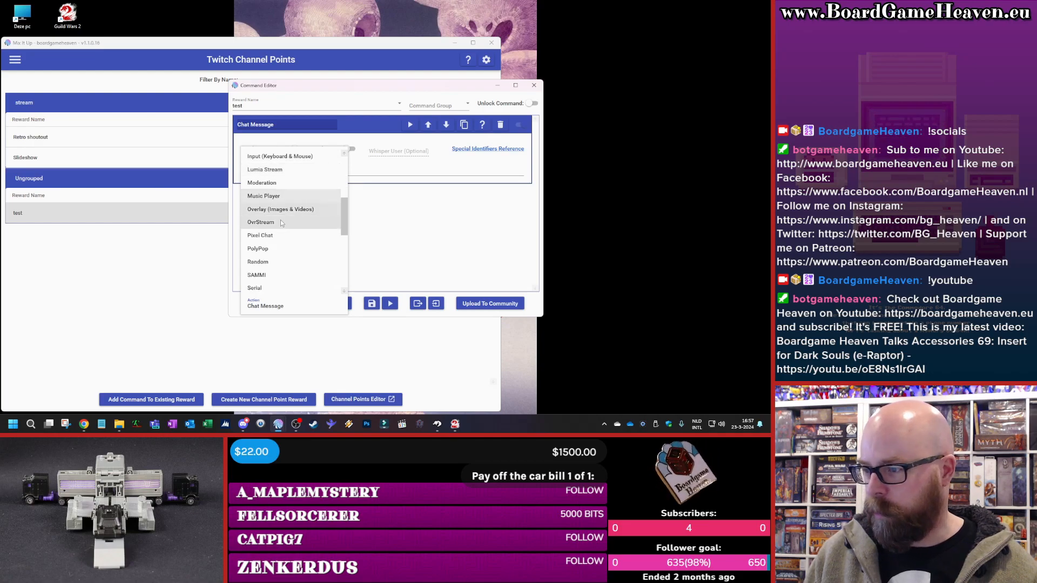
scroll(280, 225, down, 1)
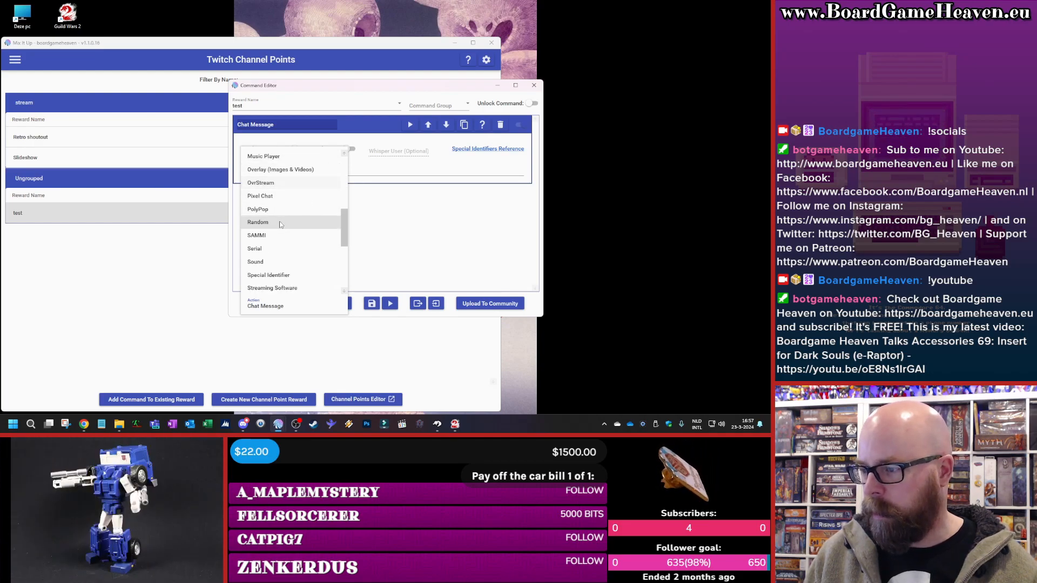
click(285, 262)
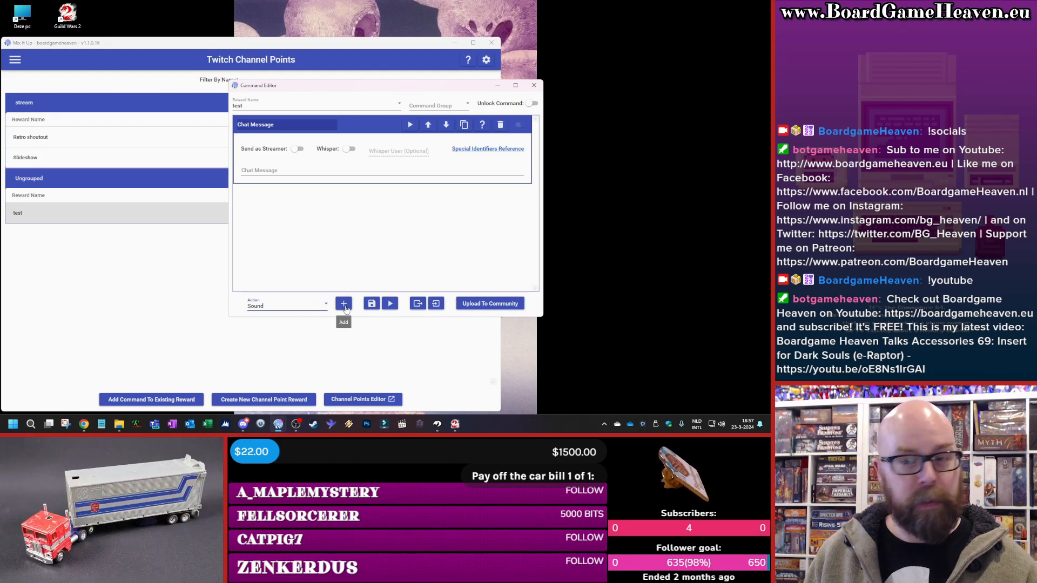
click(344, 304)
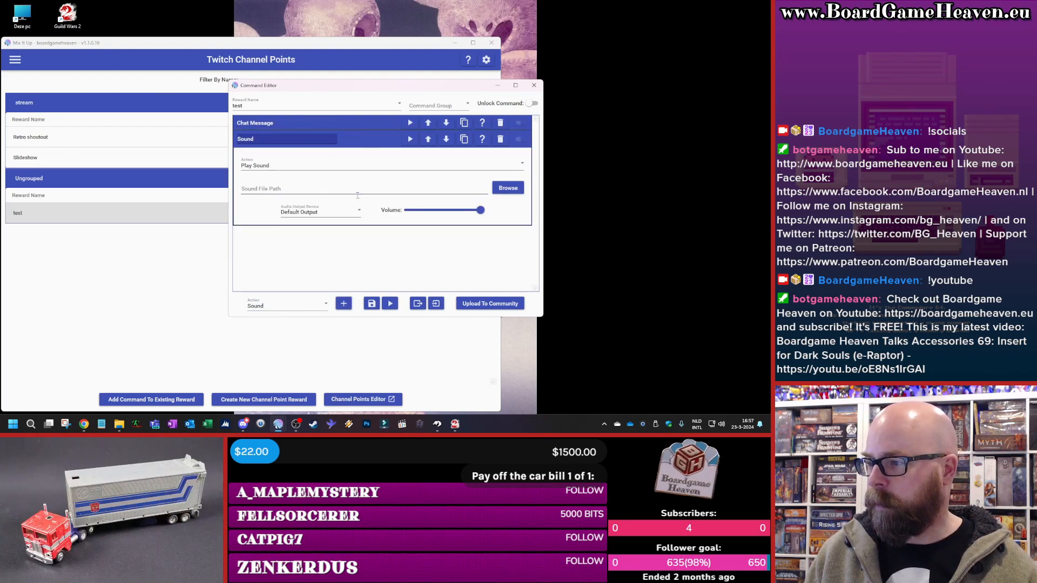
Check the Sound action's playback options, keeping Play Sound, and open the file browser for its sound file
click(384, 161)
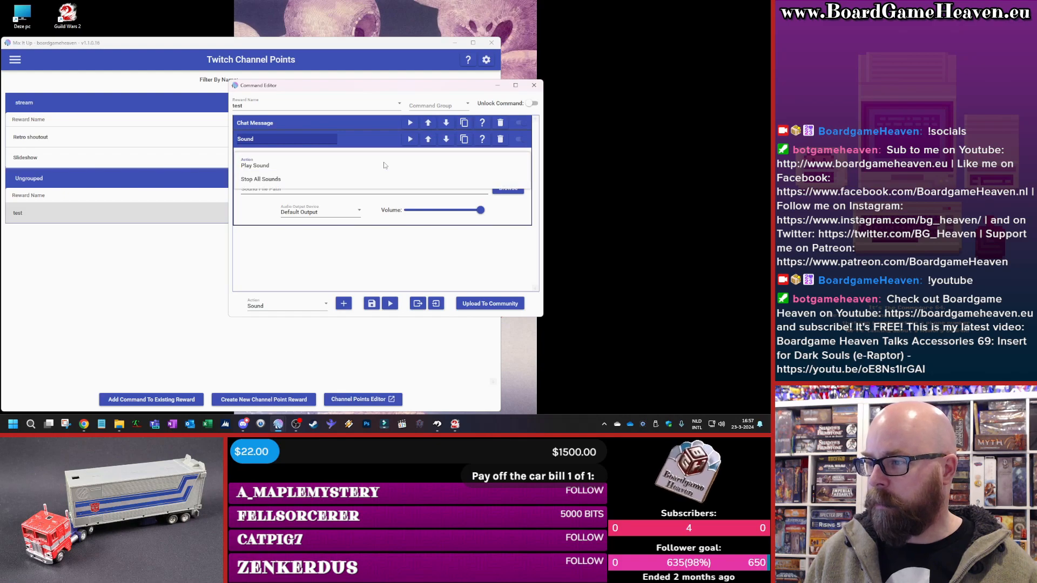
click(264, 169)
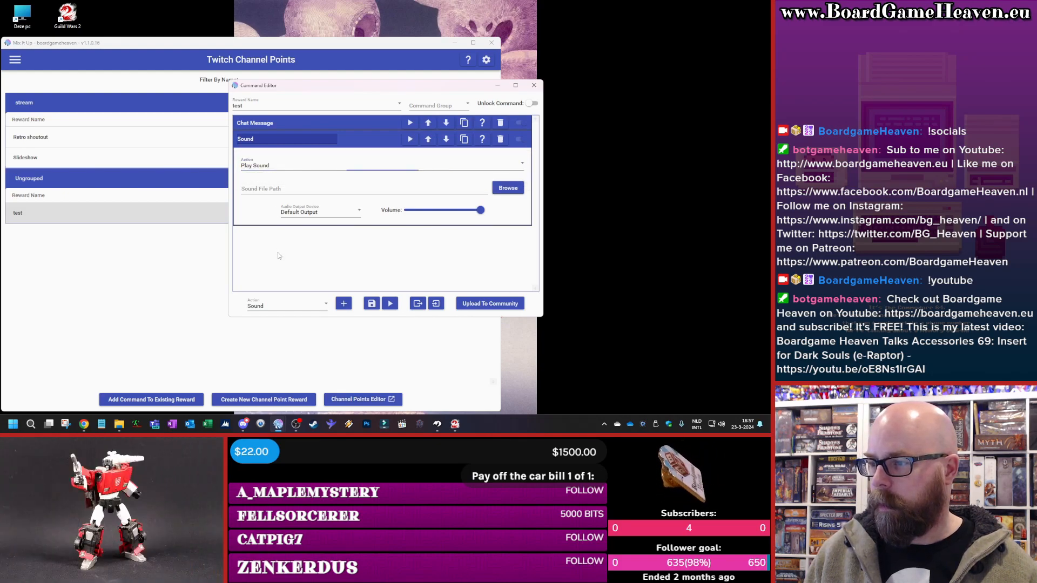
click(509, 191)
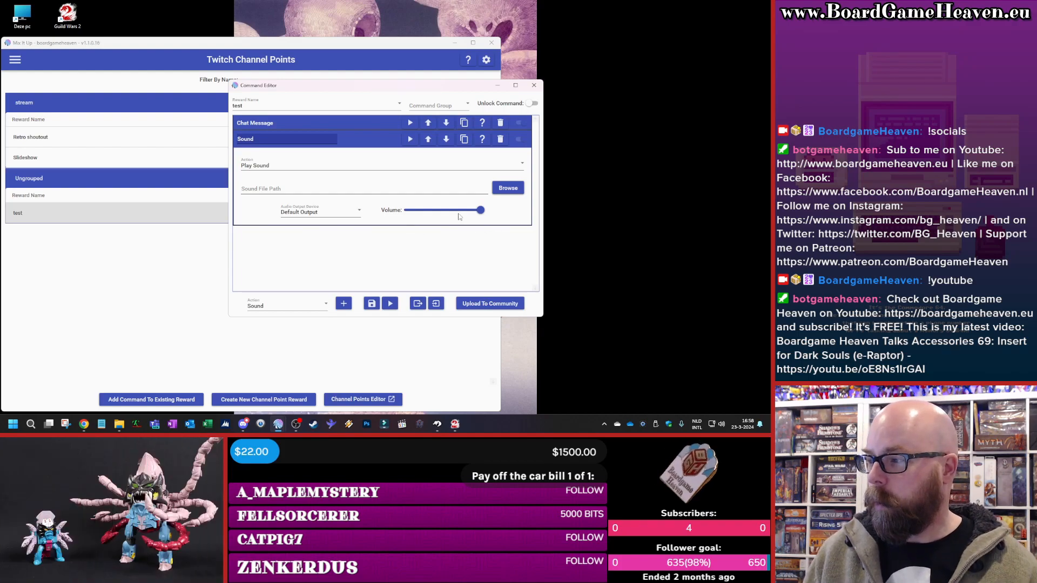
Keep the Sound action's volume at 100, check the available output devices and set the audio output to Mix It Up Overlay
mouse_move(480, 210)
mouse_down()
mouse_move(408, 215)
mouse_move(481, 211)
mouse_up()
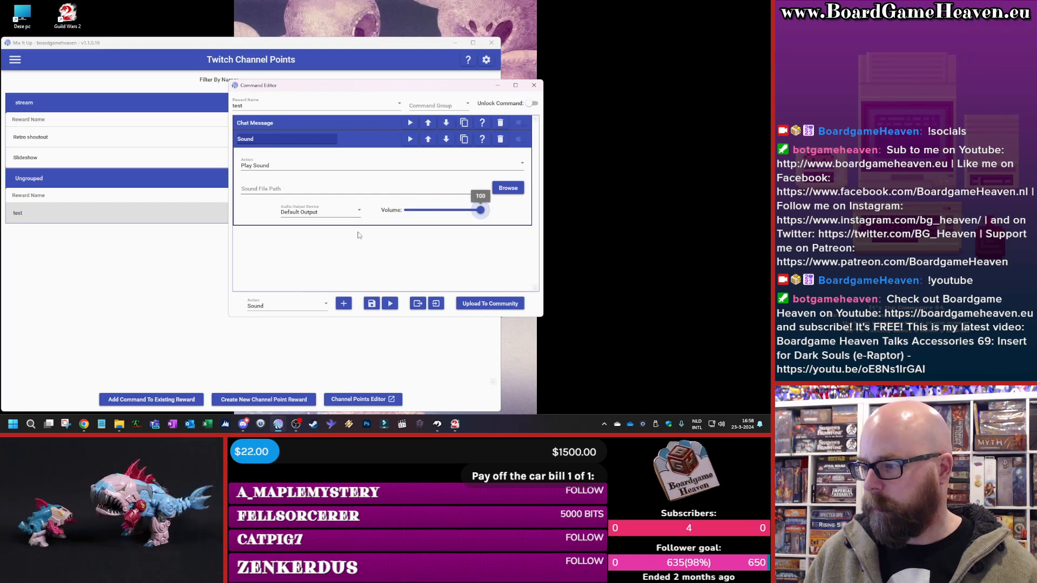
click(337, 218)
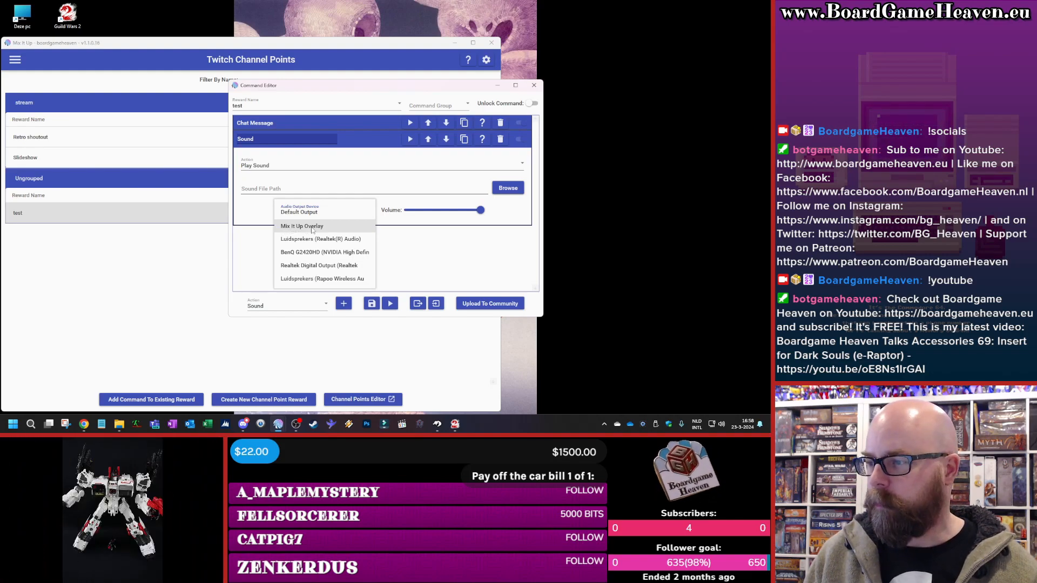
click(419, 253)
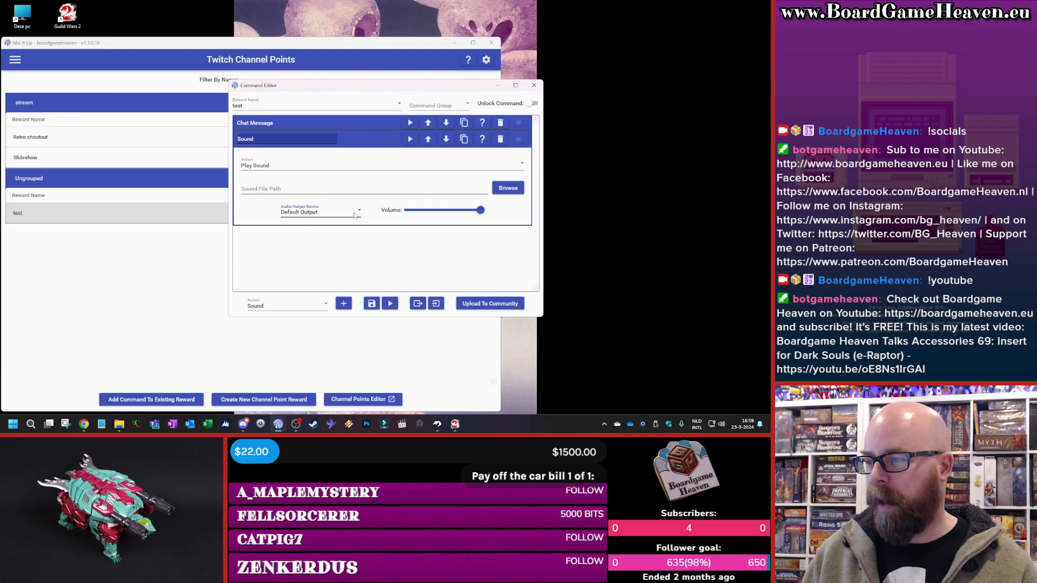
click(323, 212)
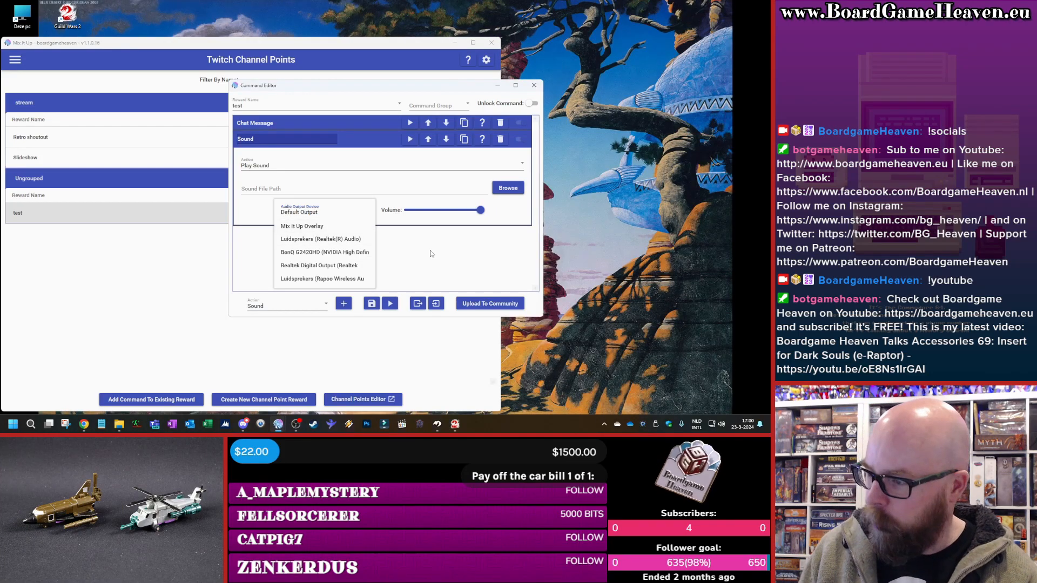
click(333, 227)
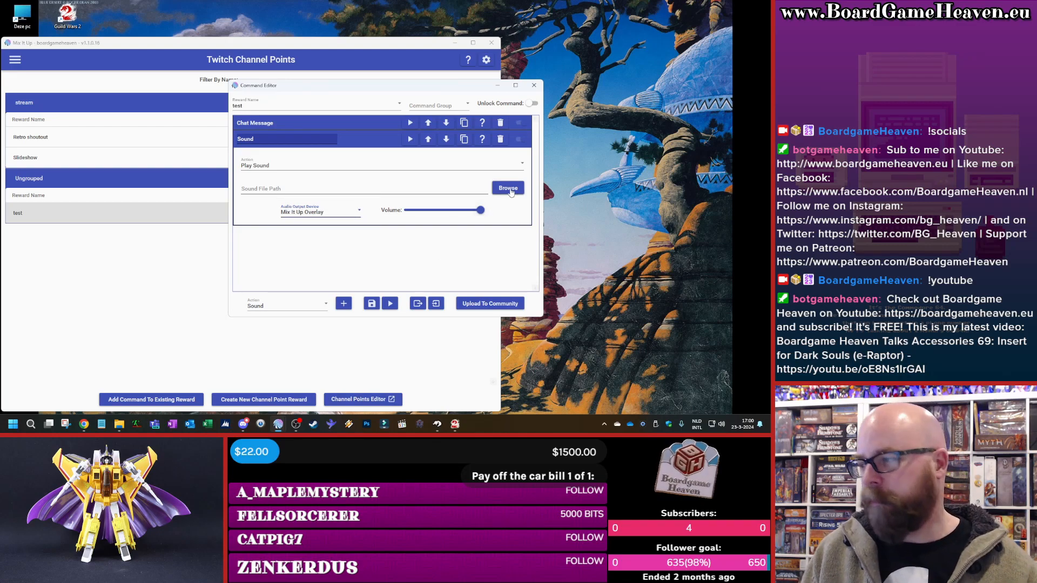
Try to save the test command with its sound file path left blank, and close its editor
click(344, 187)
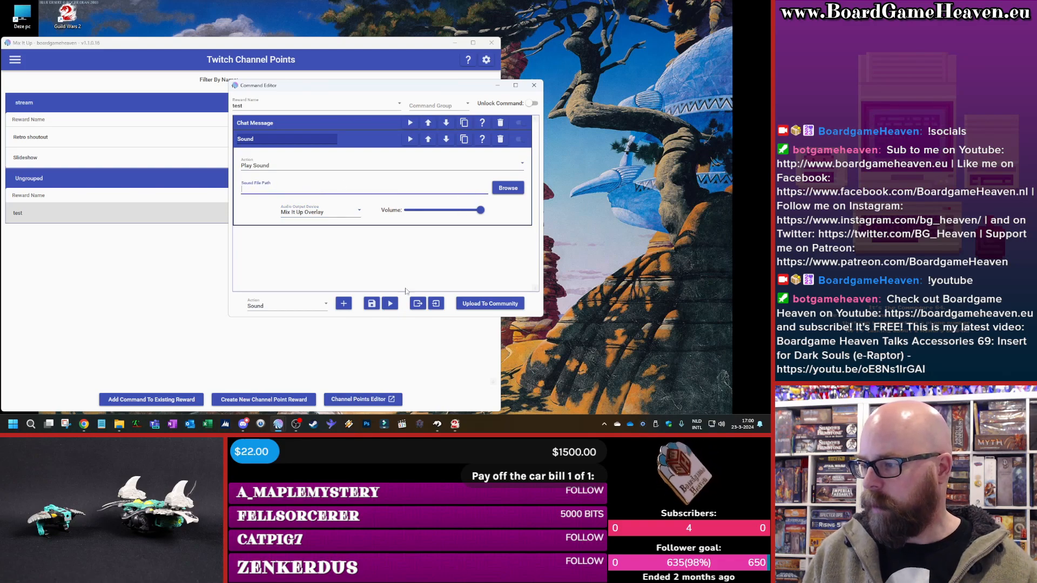
click(371, 303)
click(382, 226)
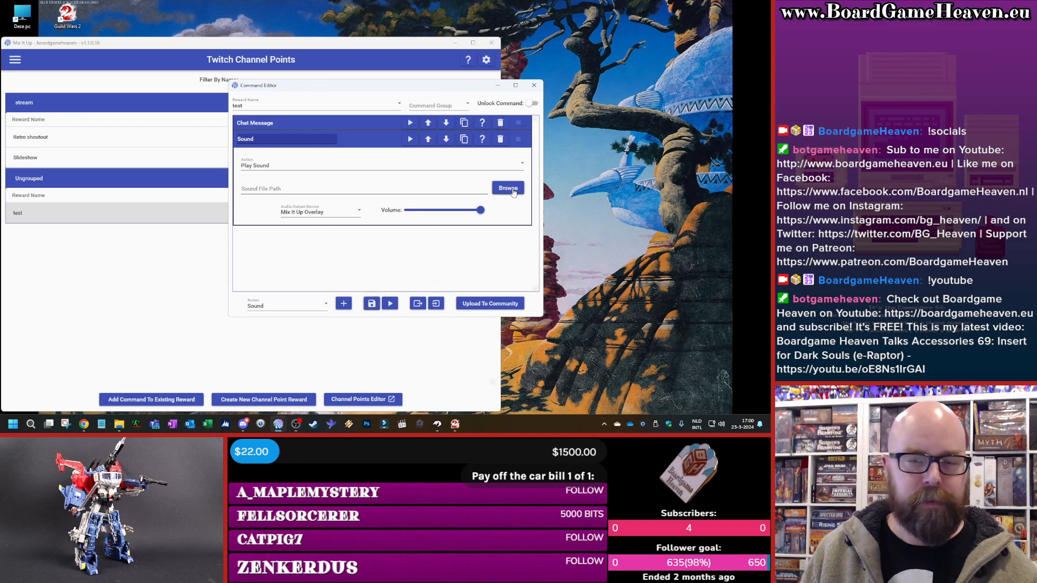
click(533, 85)
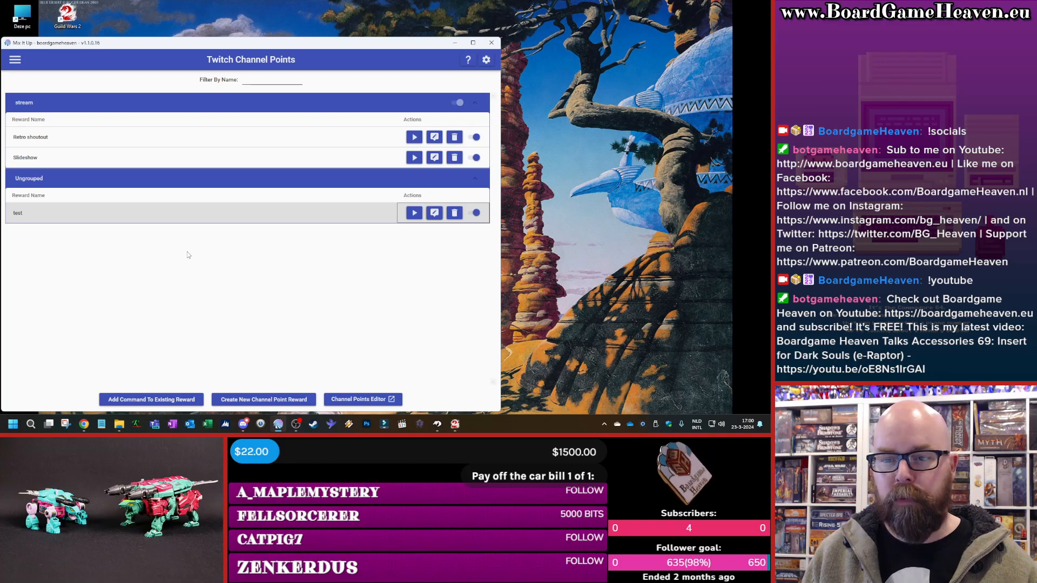
Collapse the Ungrouped rewards, open the Retro shoutout command for editing and look through its available action types without choosing one
click(260, 184)
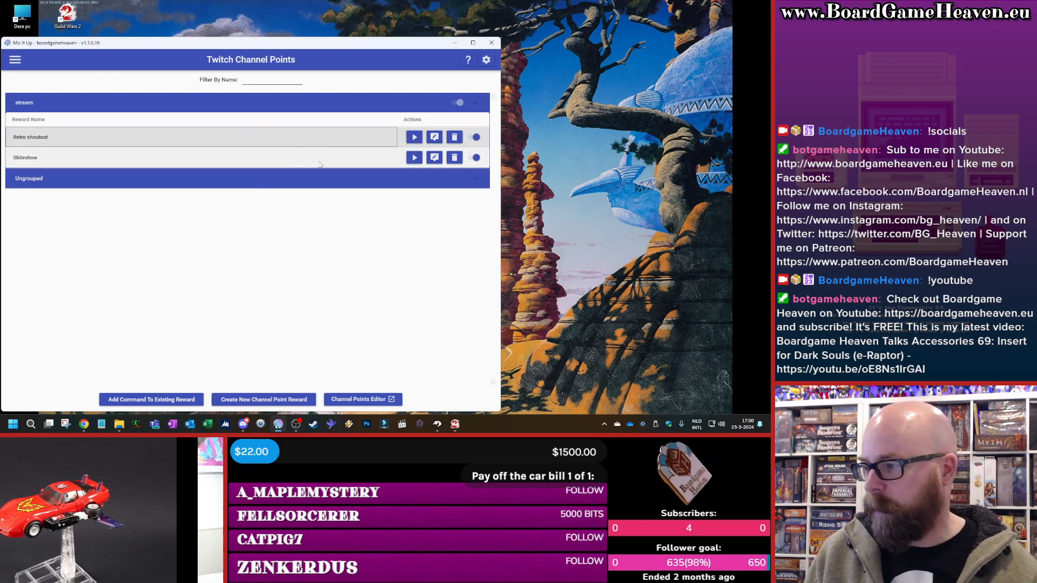
click(434, 136)
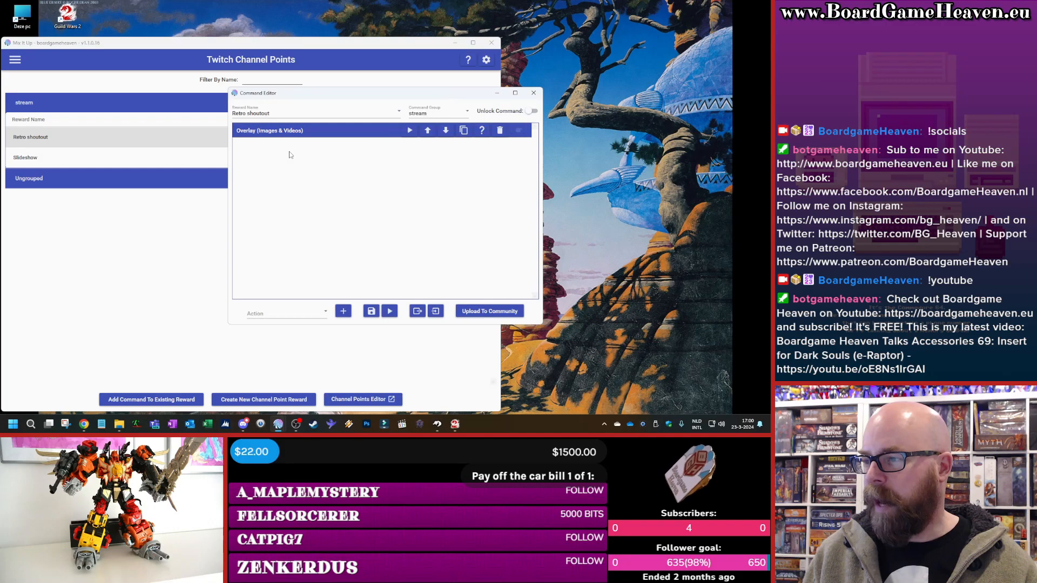
click(308, 315)
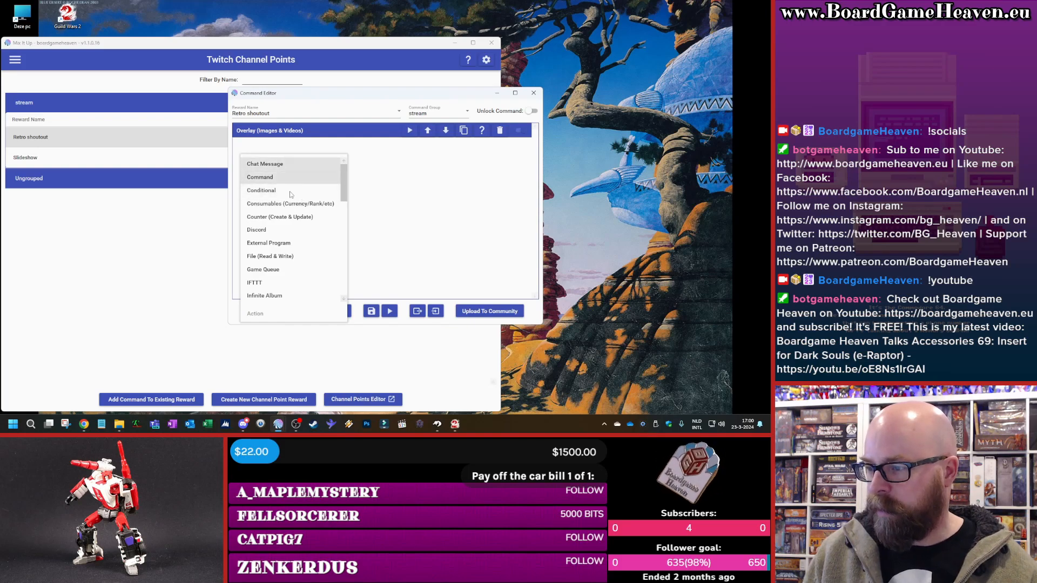
scroll(298, 216, down, 2)
scroll(298, 216, down, 5)
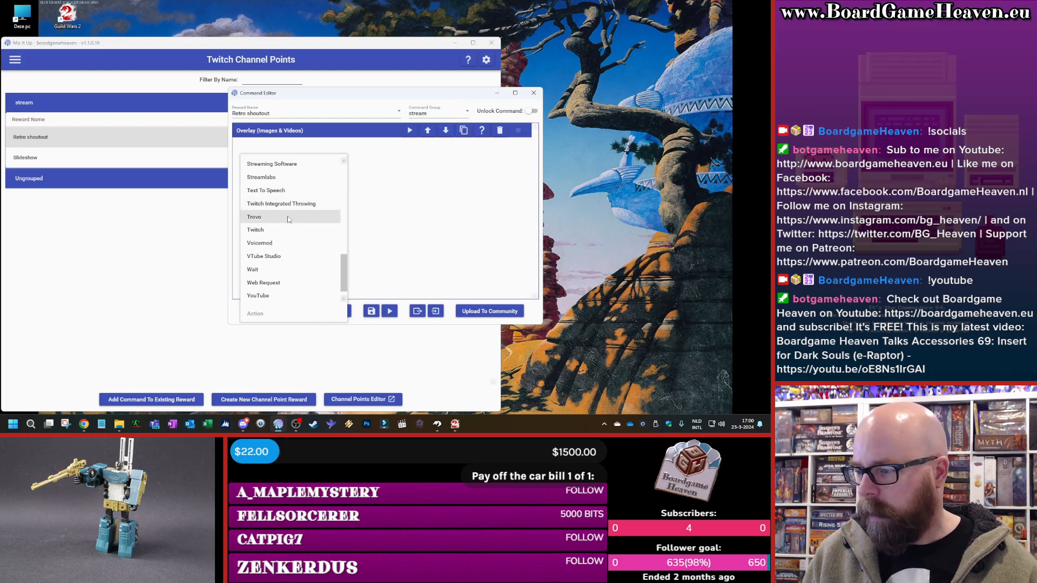
scroll(271, 288, down, 1)
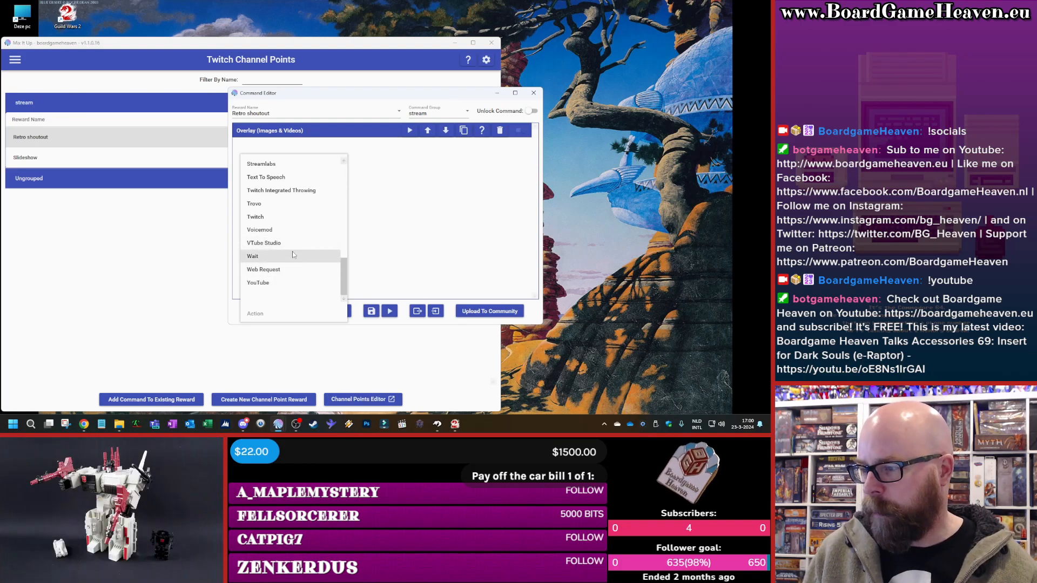
scroll(292, 254, up, 3)
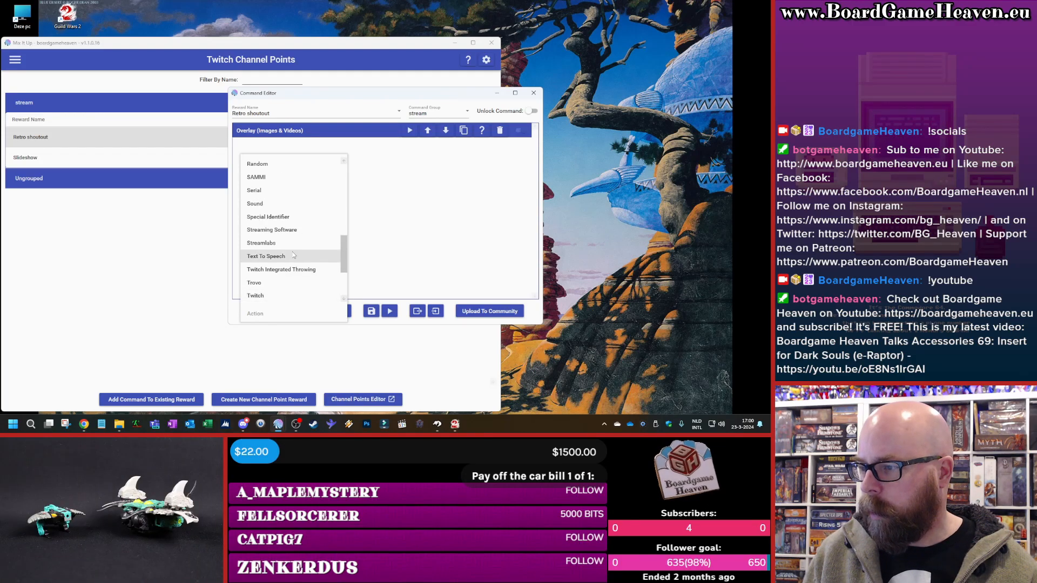
scroll(292, 252, up, 3)
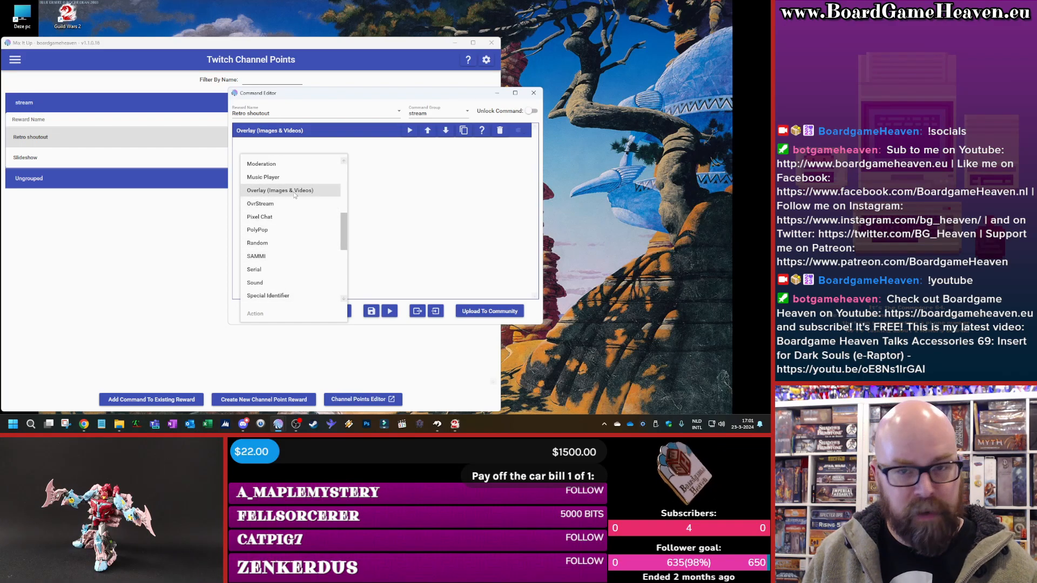
click(364, 191)
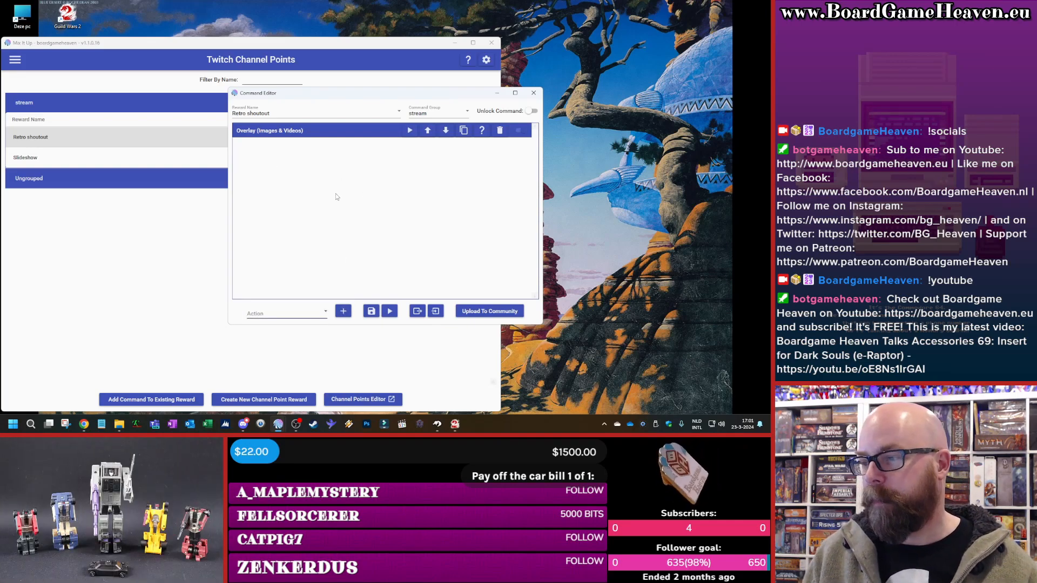
Expand the Overlay (Images & Videos) action and check its type and overlay endpoint options, keeping Video and Default
click(349, 132)
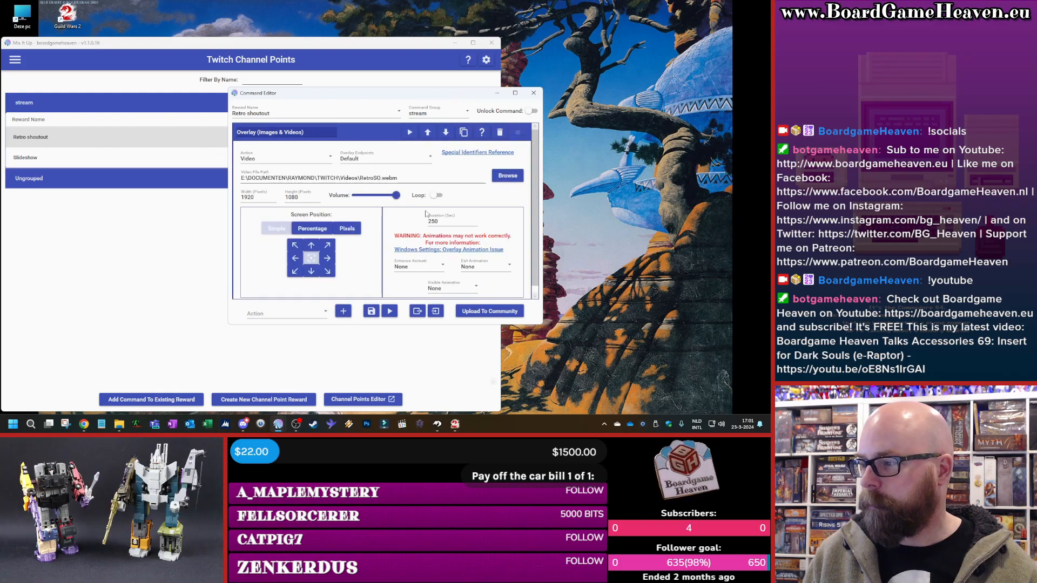
mouse_move(430, 326)
mouse_down()
mouse_move(430, 364)
mouse_move(430, 341)
mouse_up()
click(307, 162)
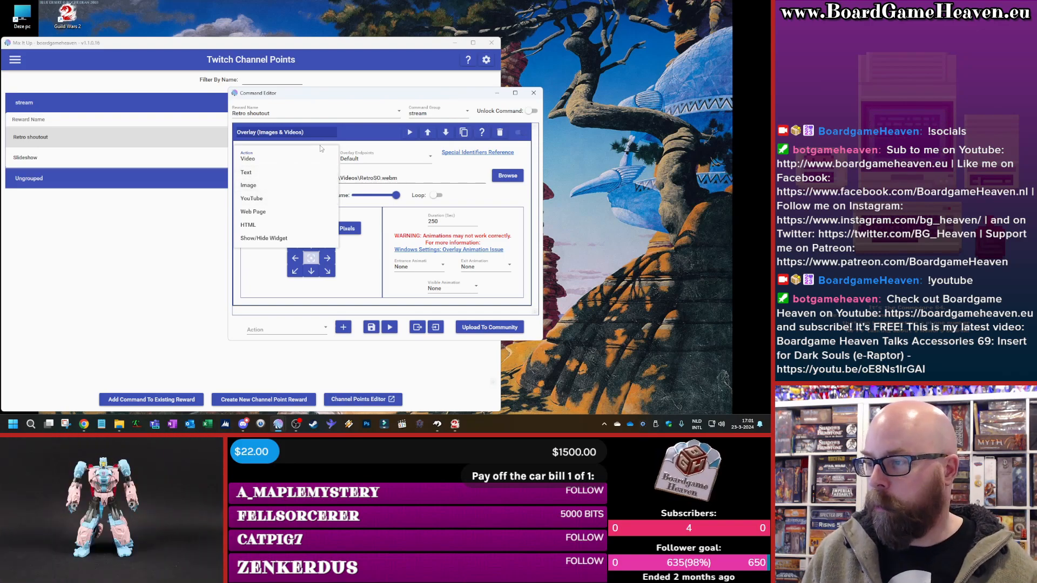
click(310, 156)
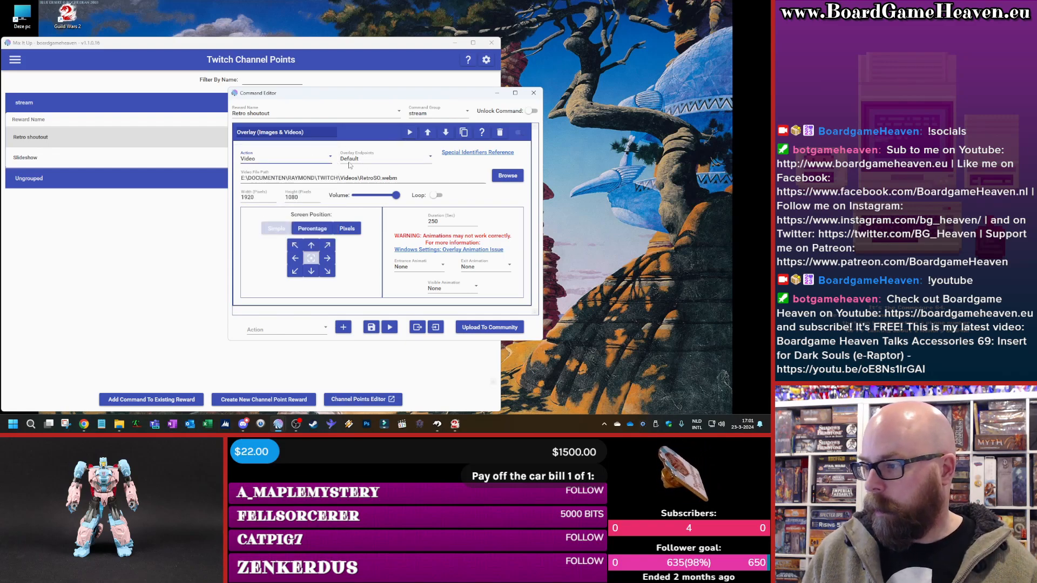
click(396, 162)
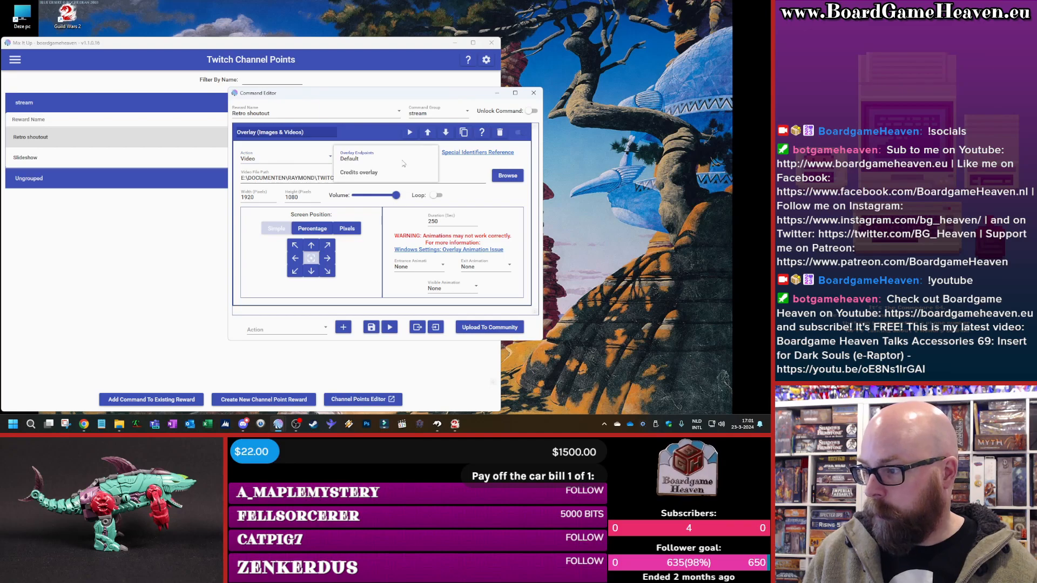
click(362, 160)
click(367, 130)
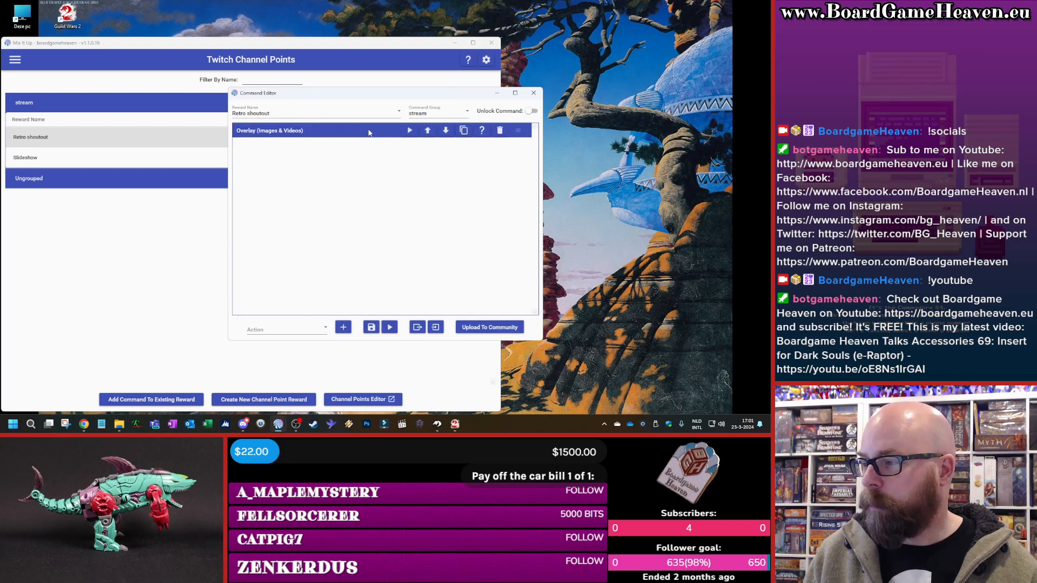
click(368, 128)
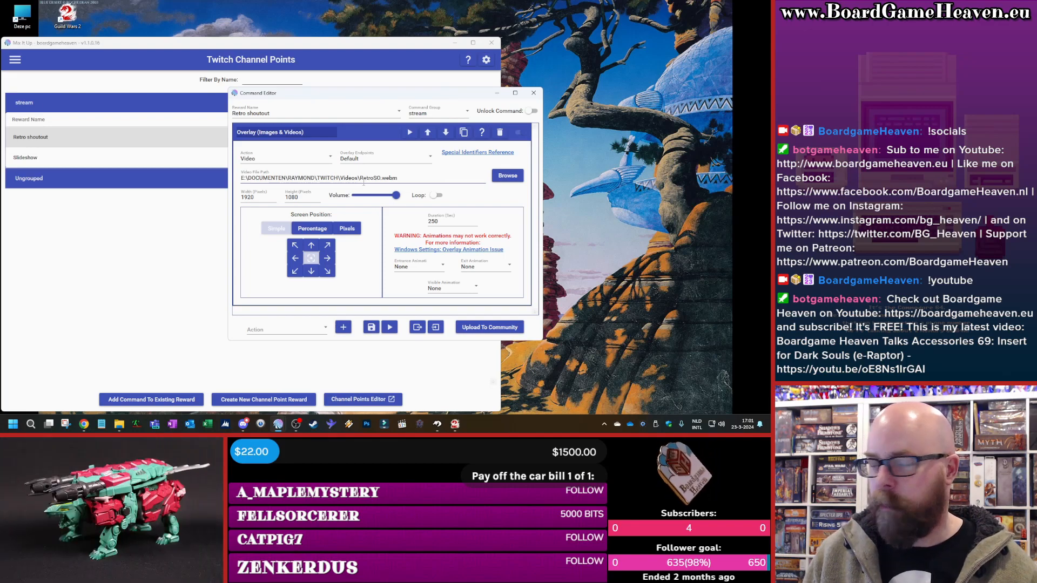
Examine the overlay video's file path, width, height and duration settings
click(331, 178)
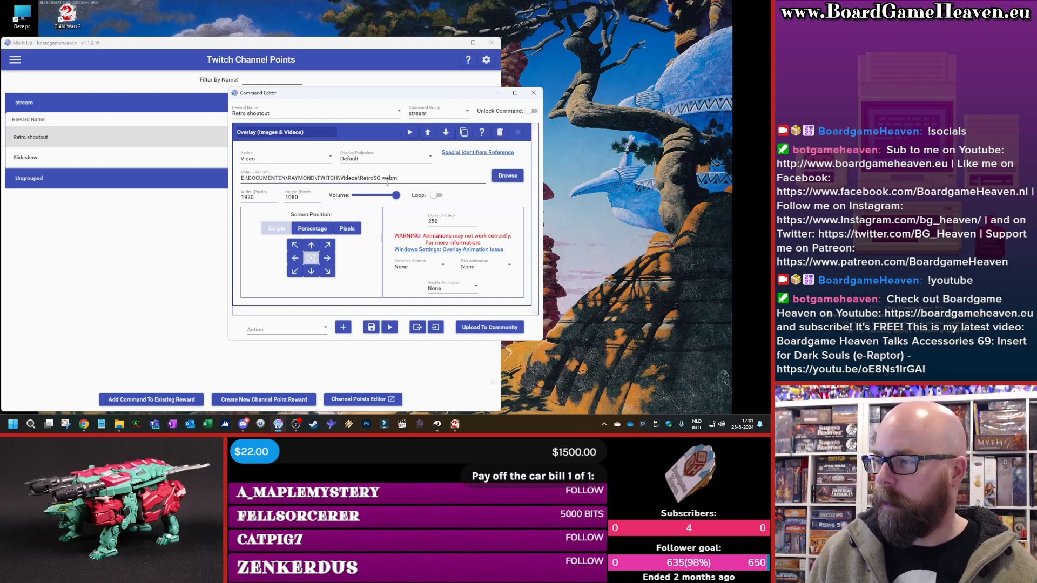
click(250, 197)
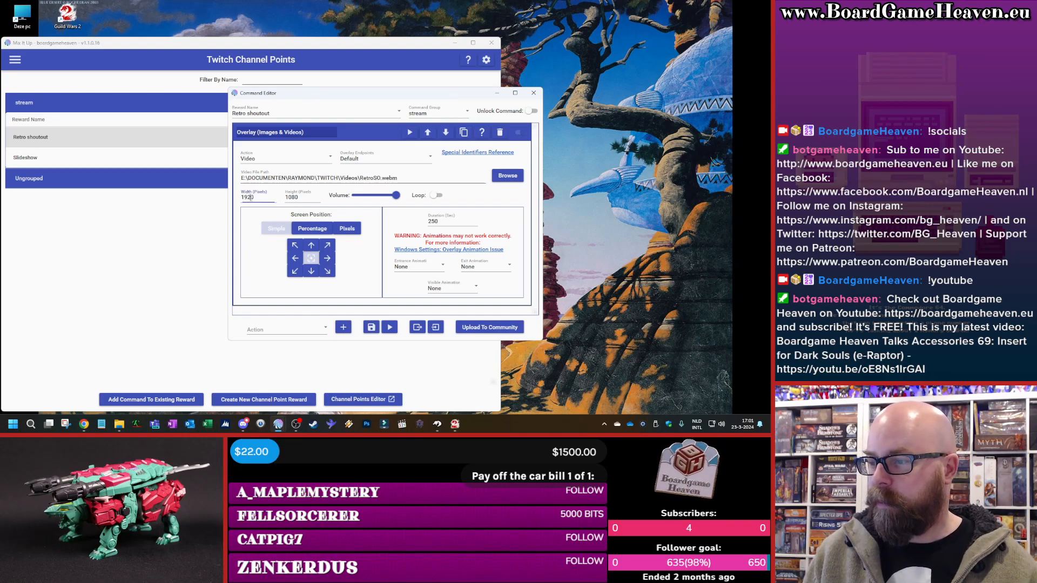
click(292, 198)
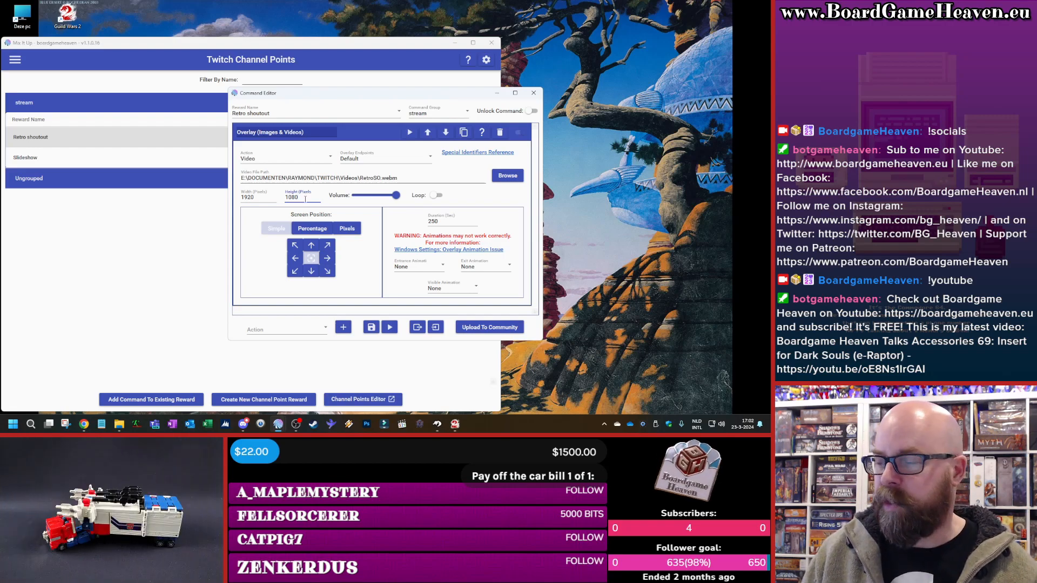
click(264, 199)
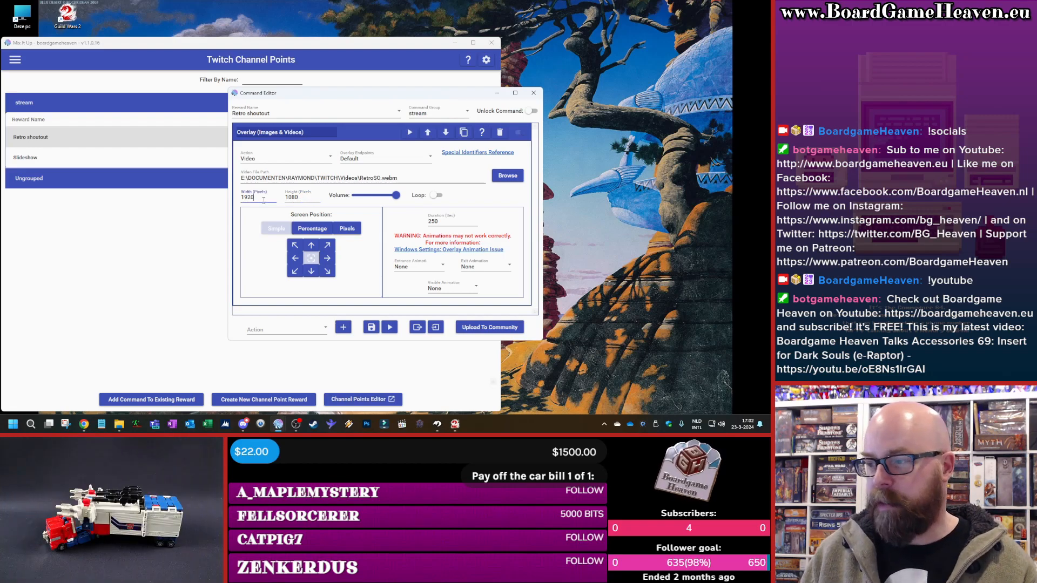
click(301, 197)
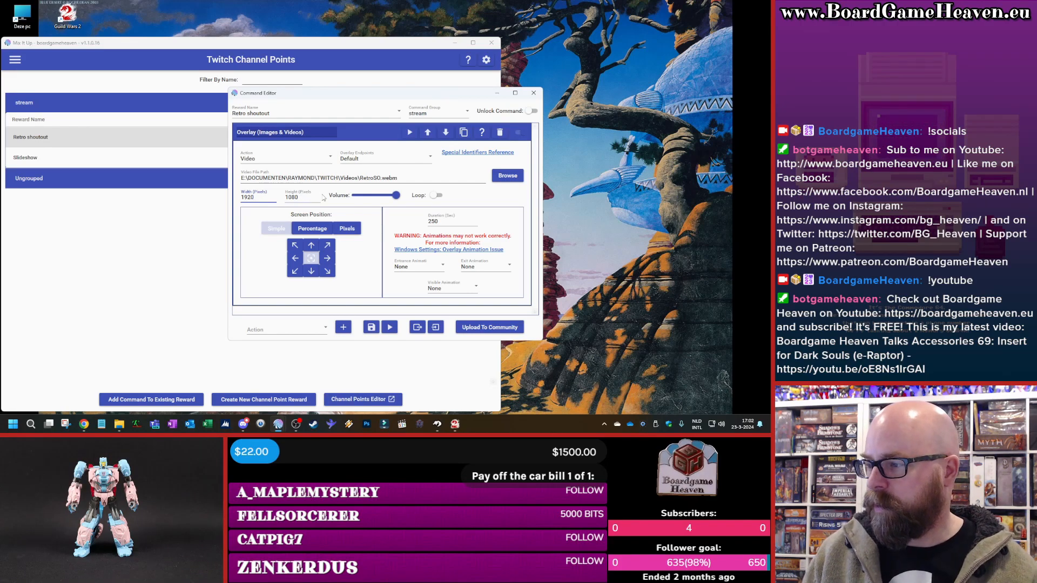
key(Tab)
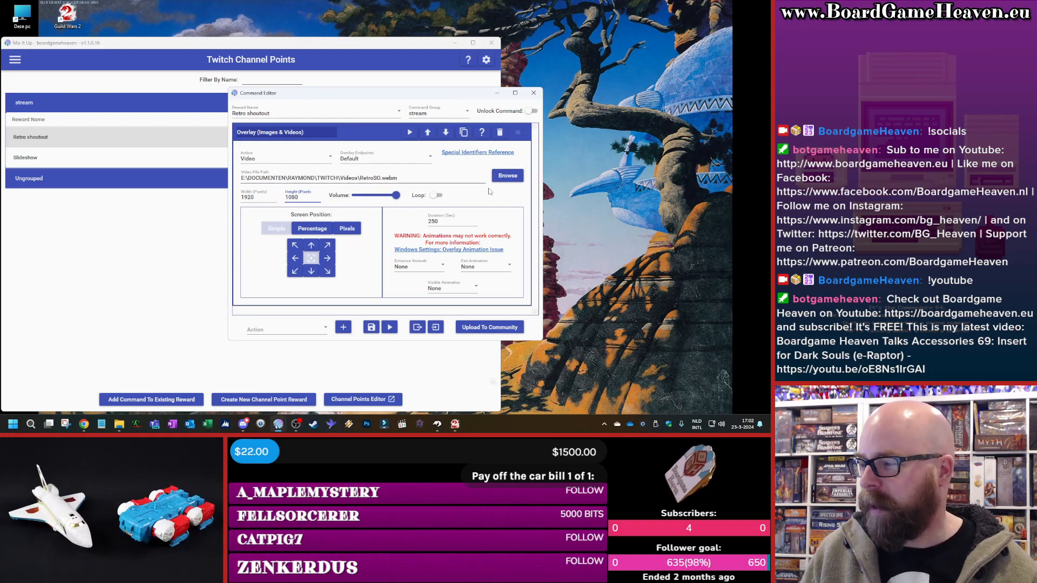
click(440, 221)
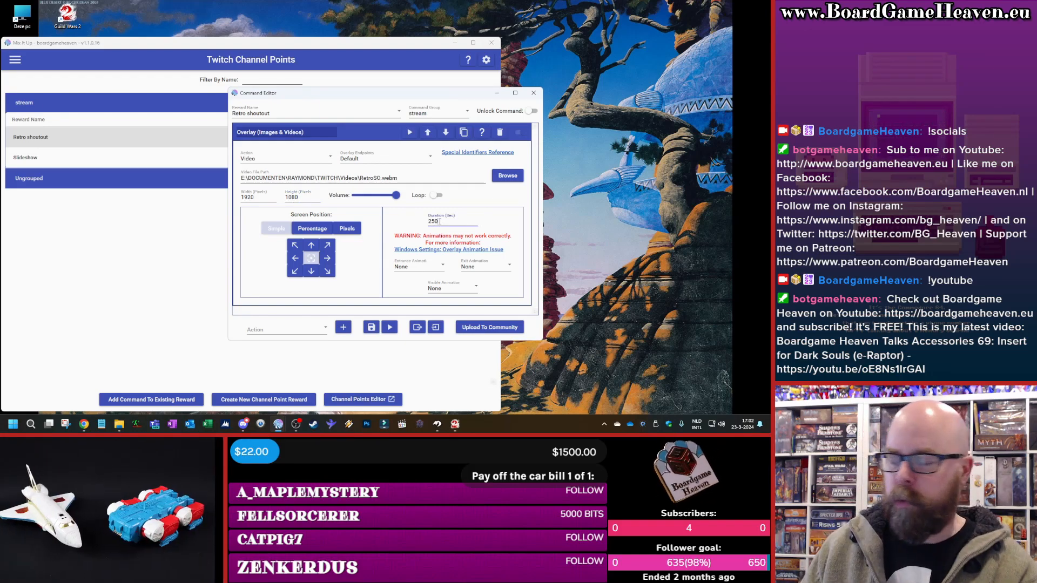
Compare the Percentage and Pixels screen position modes, return to Simple and save the Retro shoutout command
click(309, 229)
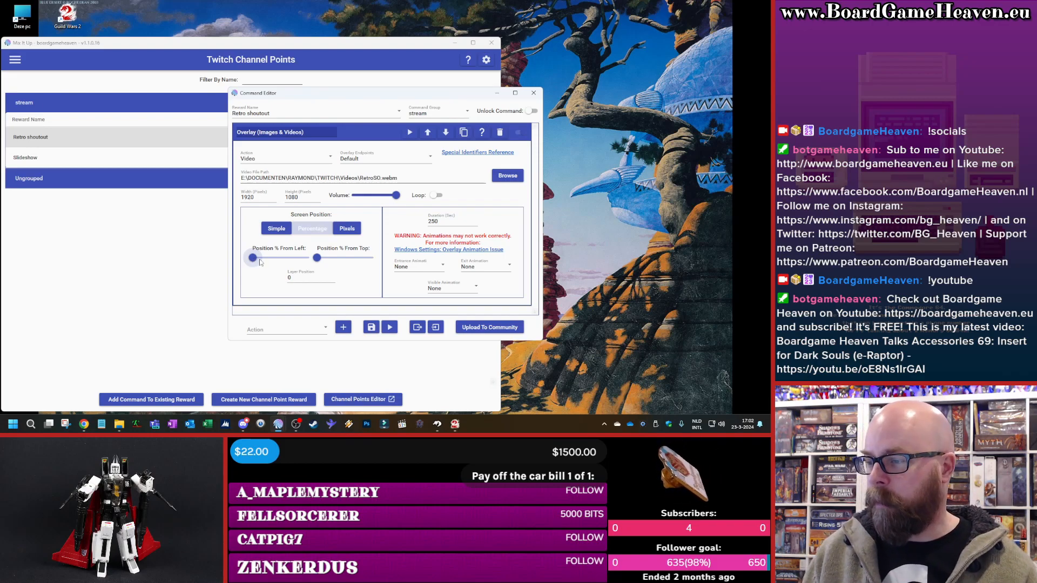
click(346, 230)
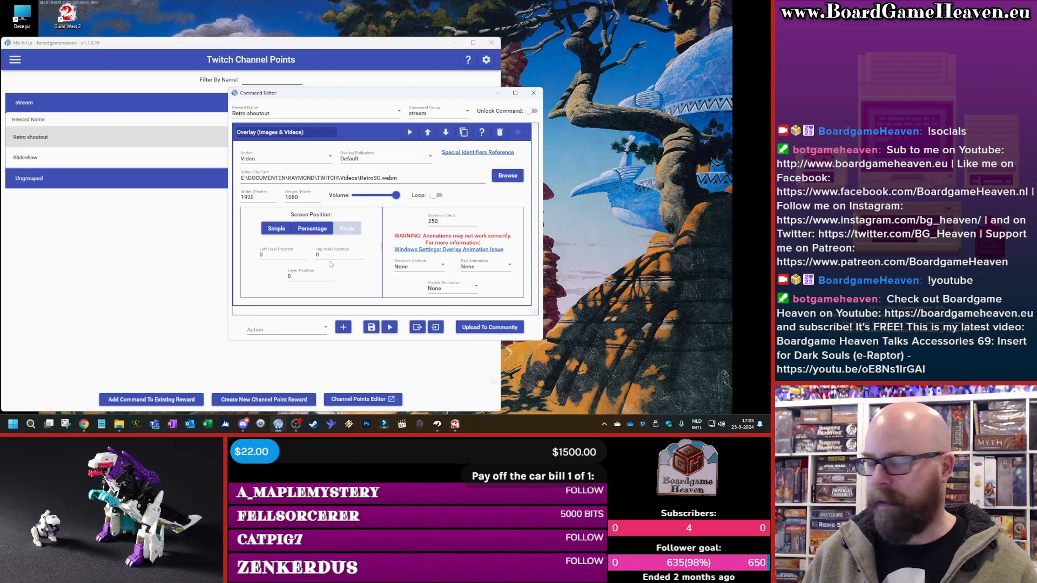
click(276, 228)
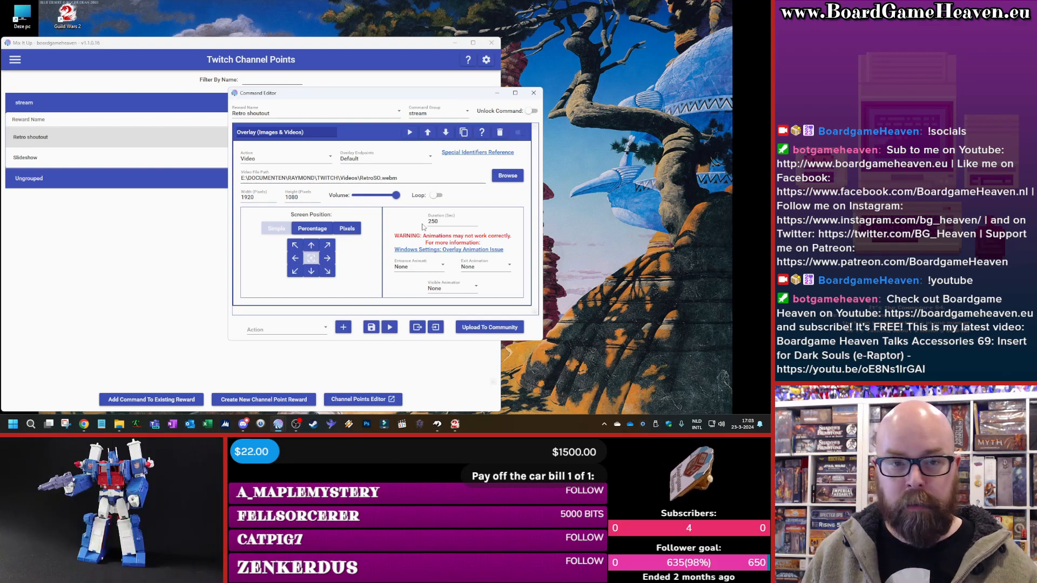
click(371, 328)
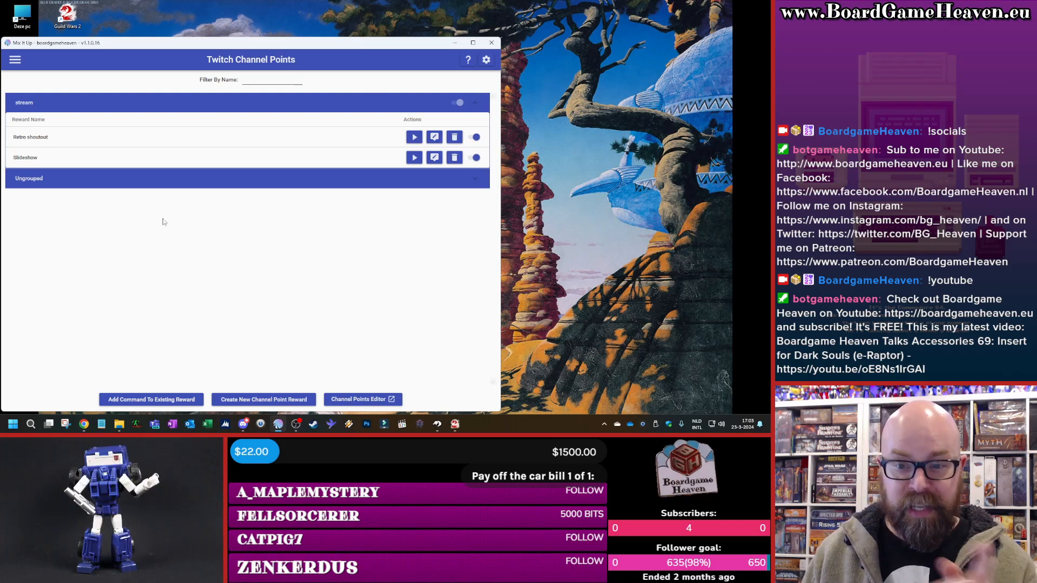
key(alt+Tab)
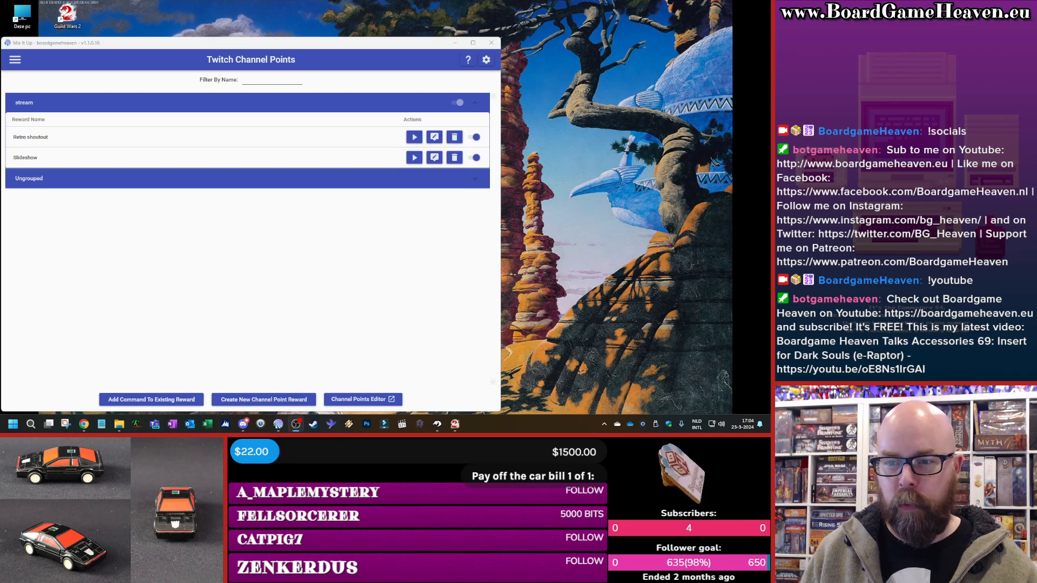
click(302, 136)
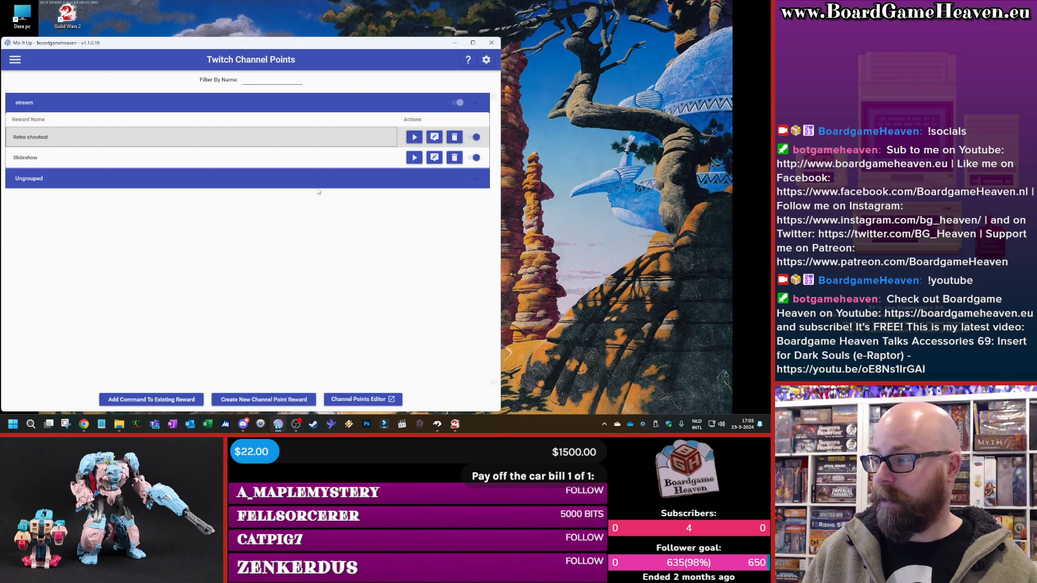
Run a test of the Retro shoutout command with the platform set to Twitch, keeping the other test values
click(414, 138)
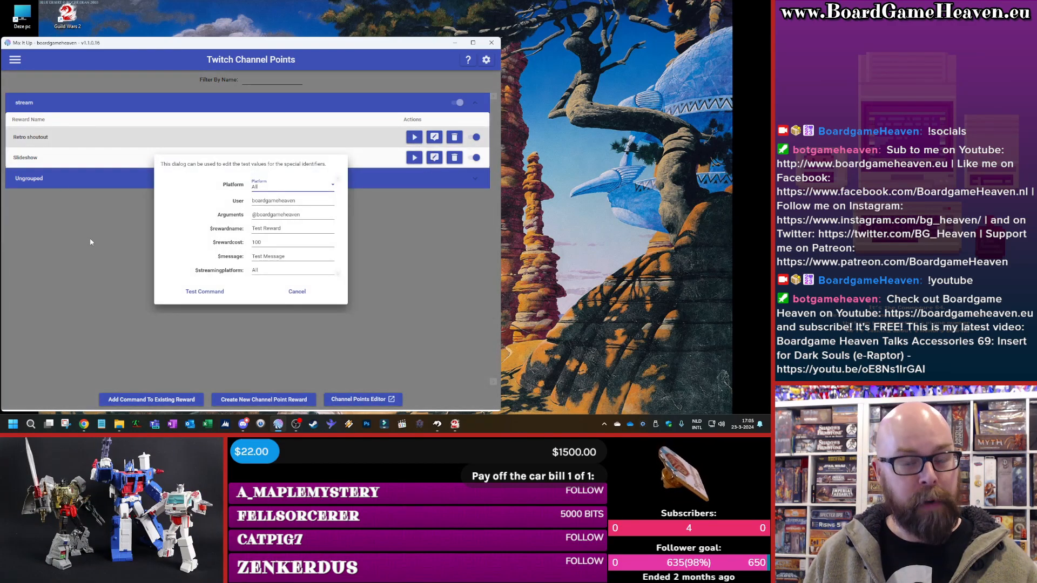
click(327, 191)
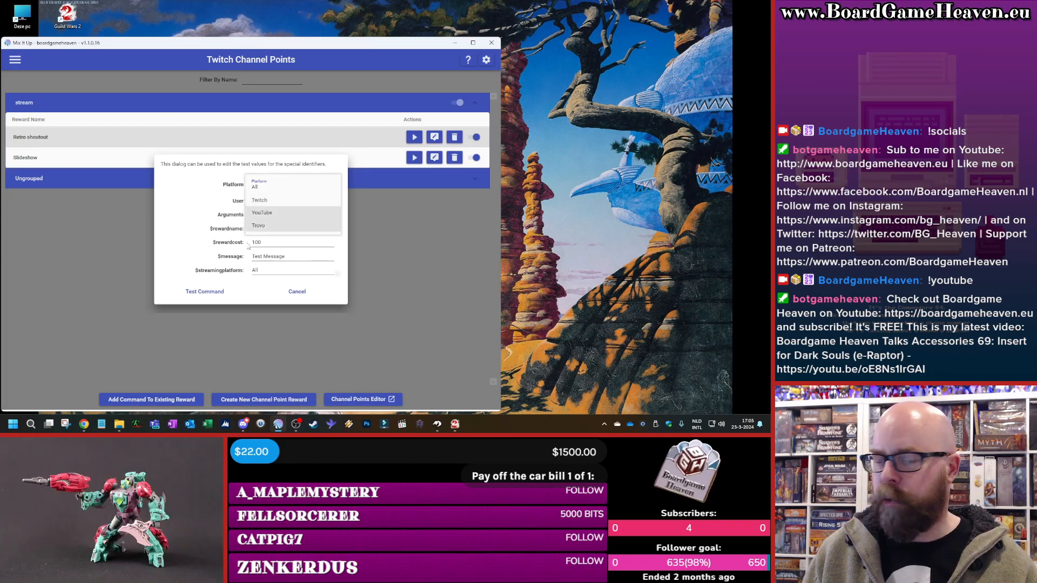
click(271, 200)
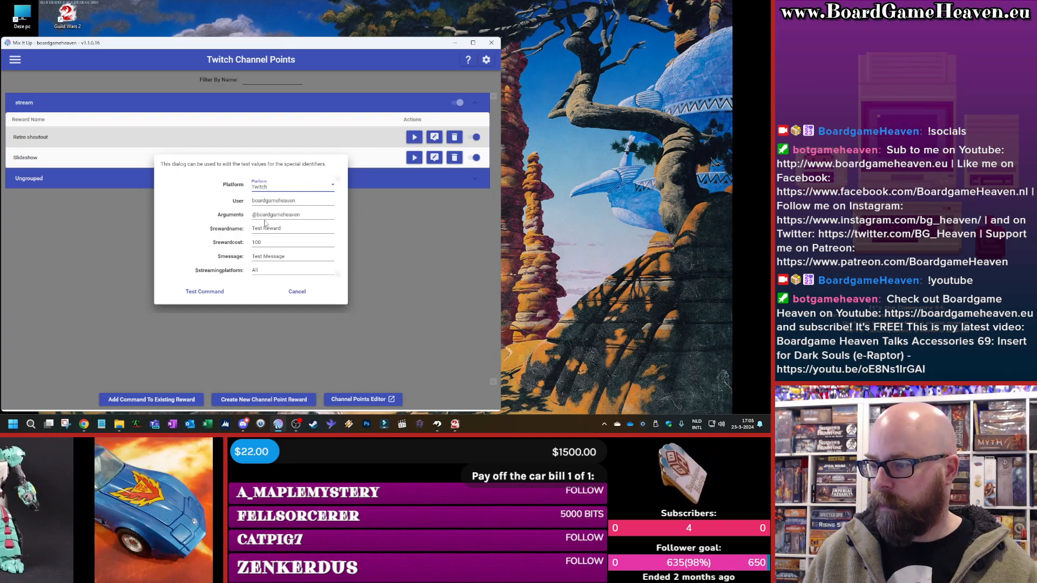
click(281, 227)
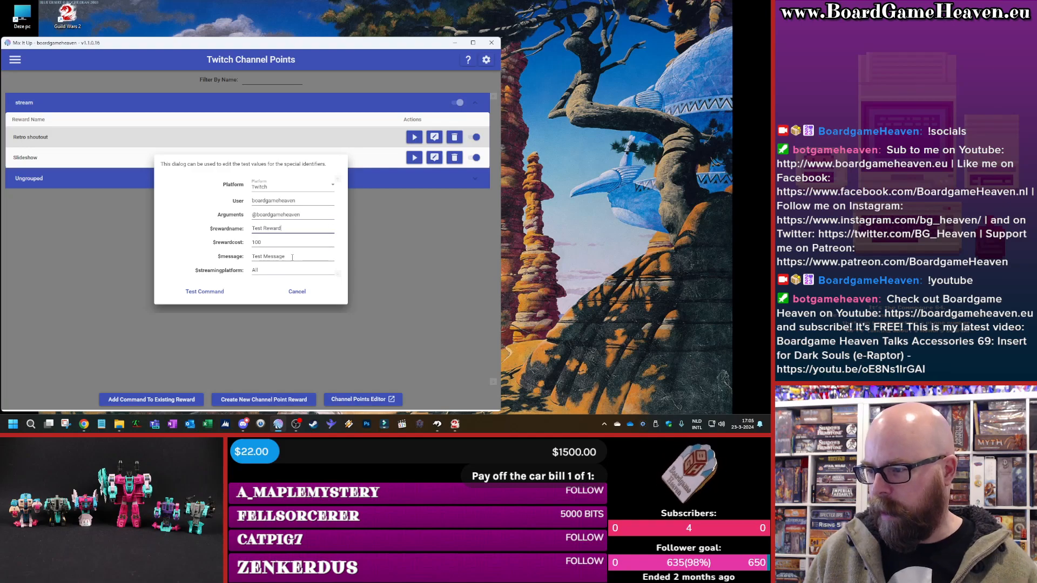
click(205, 291)
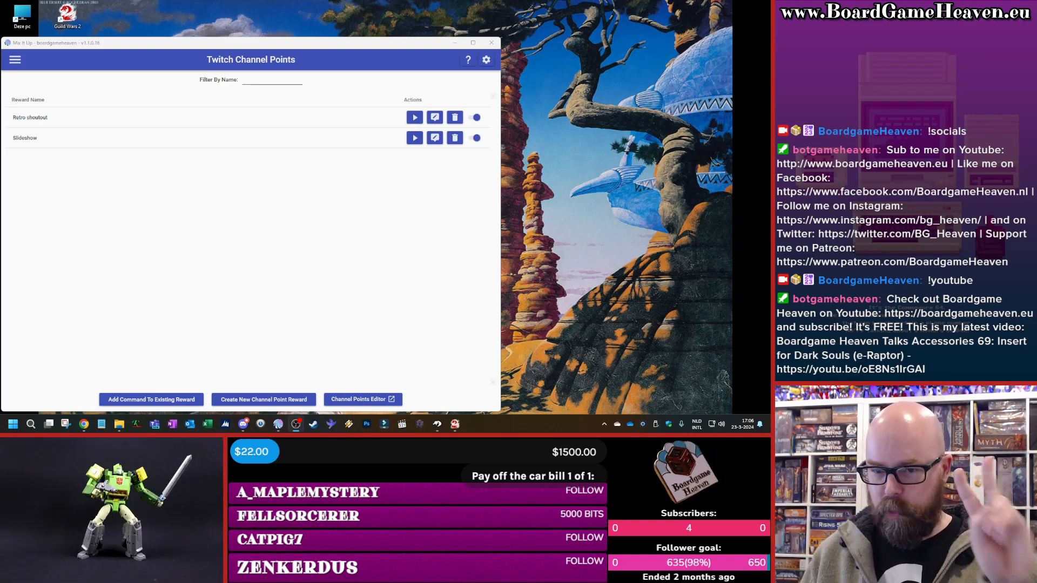
Go to the Services page and check the Discord service's description and connection options
click(15, 61)
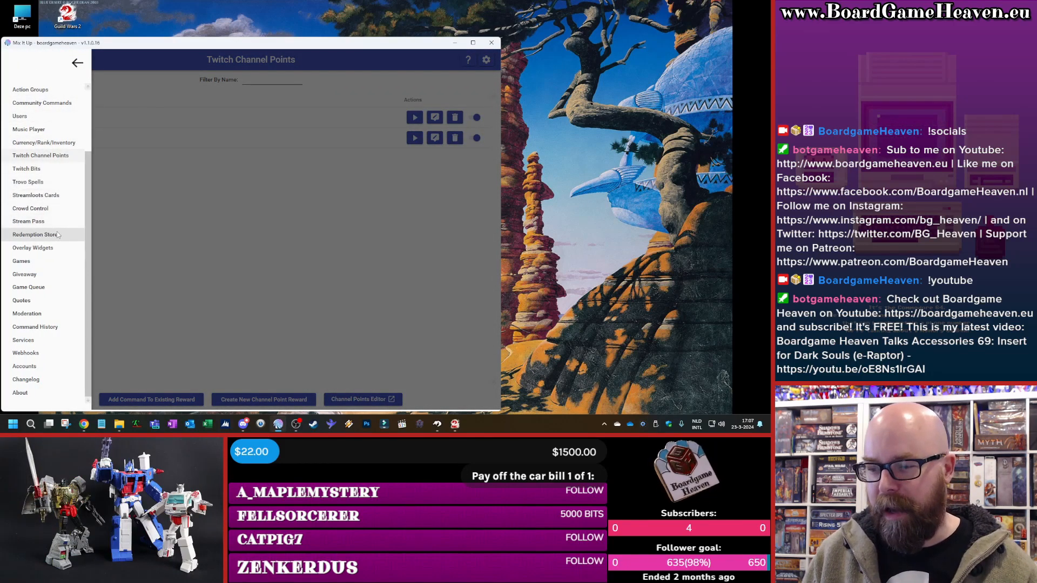
click(26, 340)
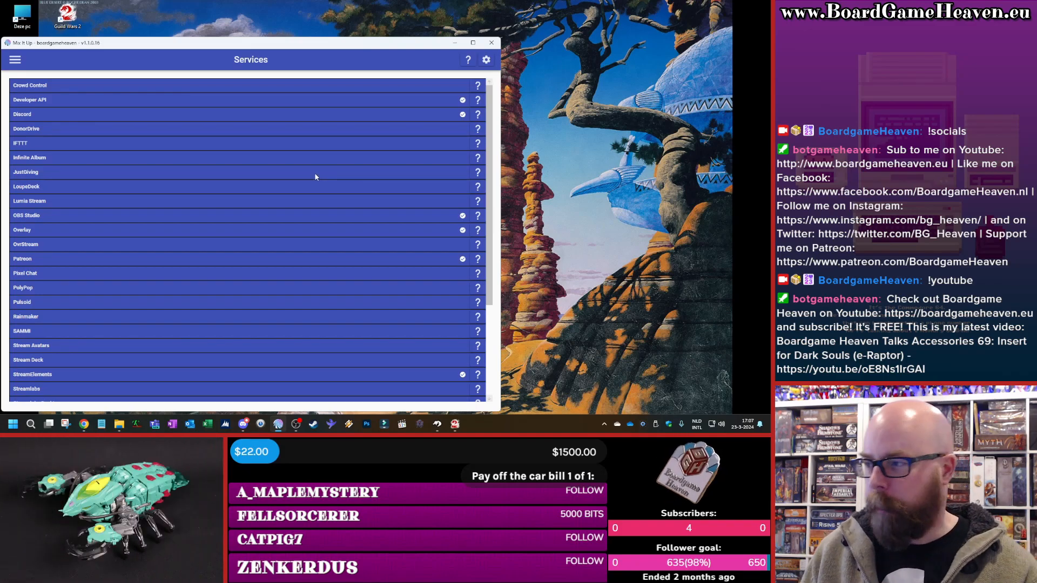
click(246, 115)
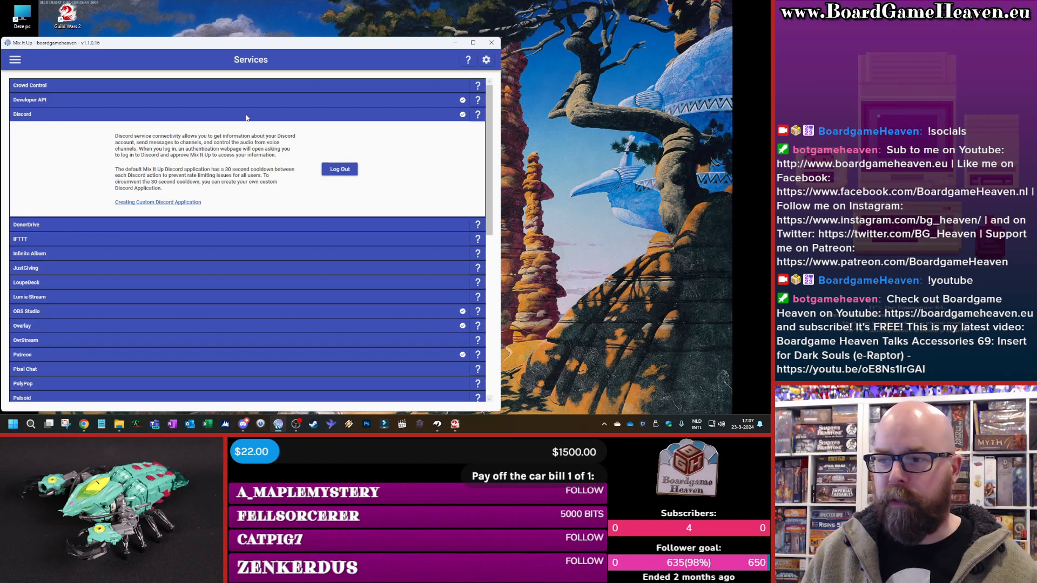
click(247, 115)
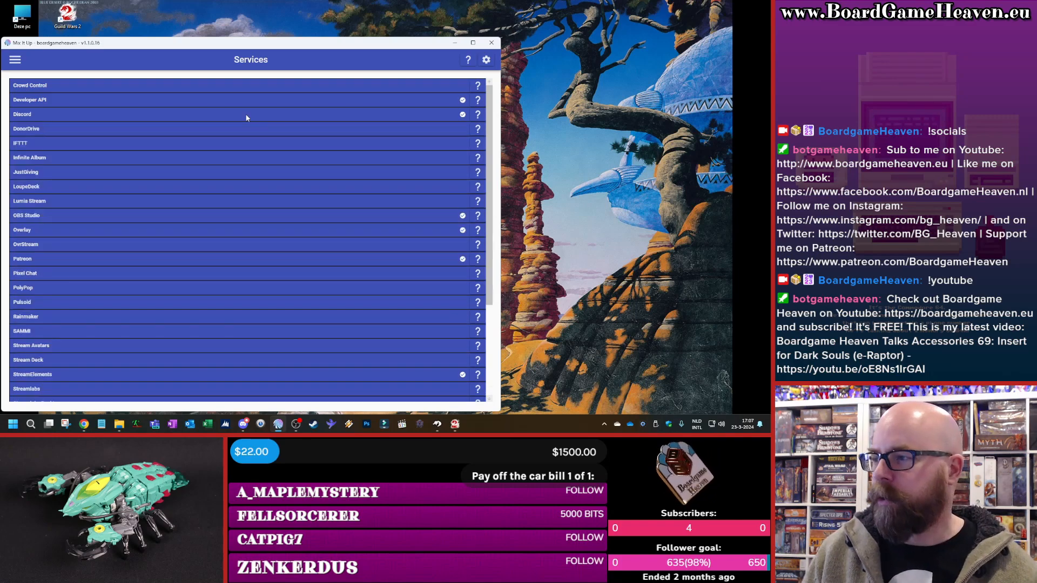
Test the connections of the OBS Studio and Overlay services
click(189, 217)
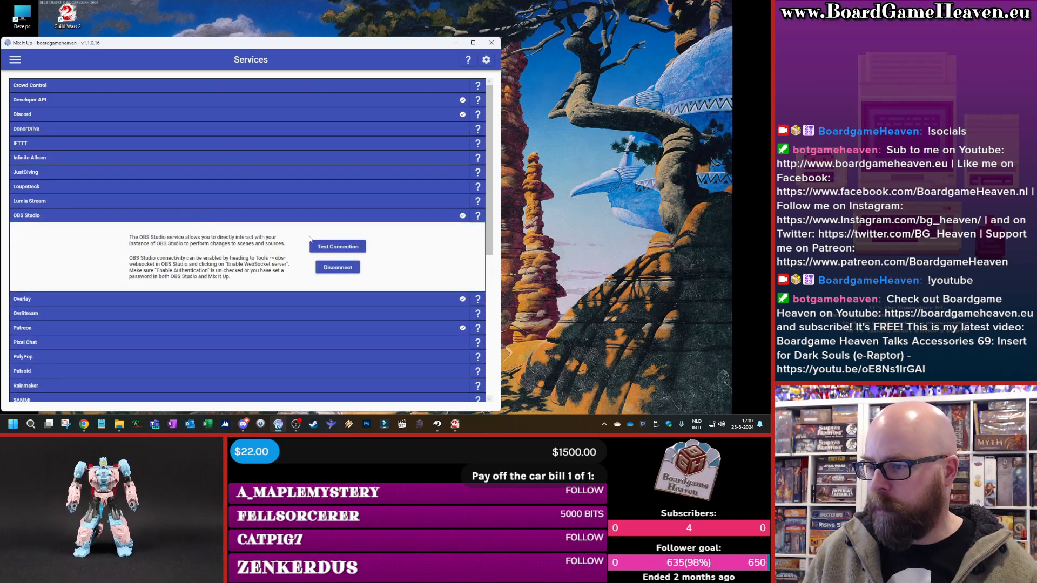
click(336, 248)
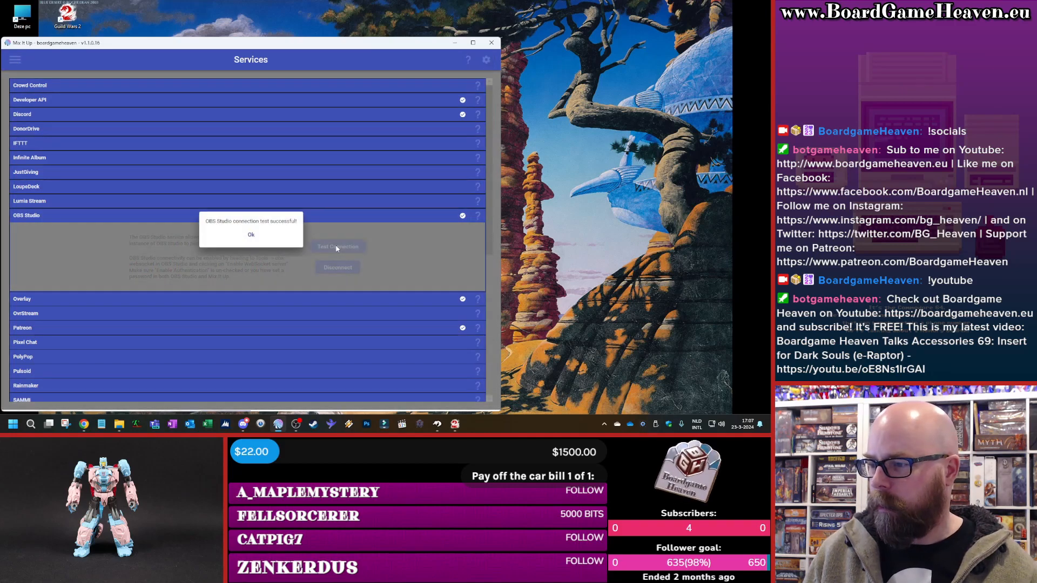
click(251, 235)
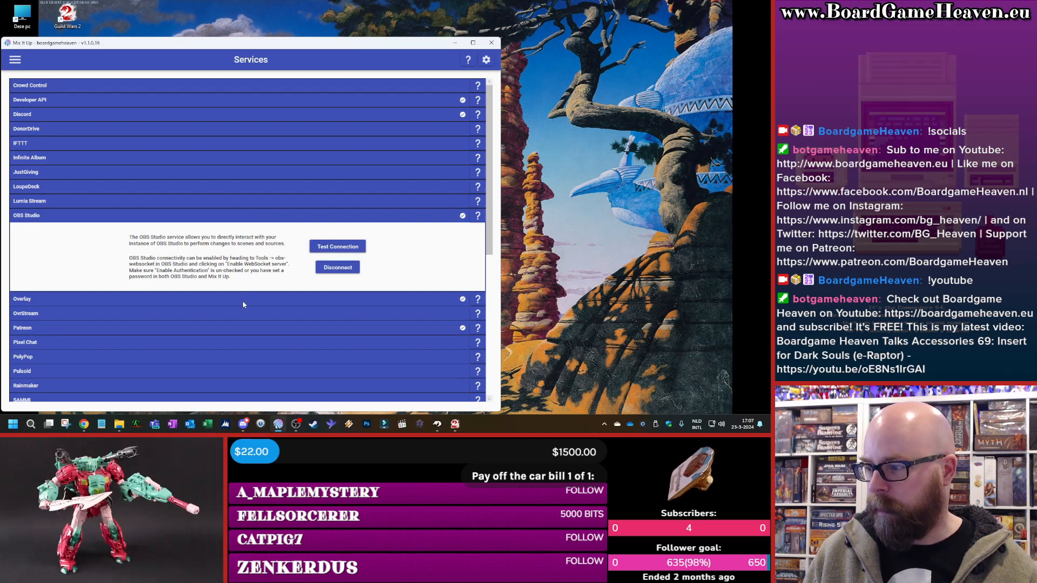
click(247, 218)
click(242, 233)
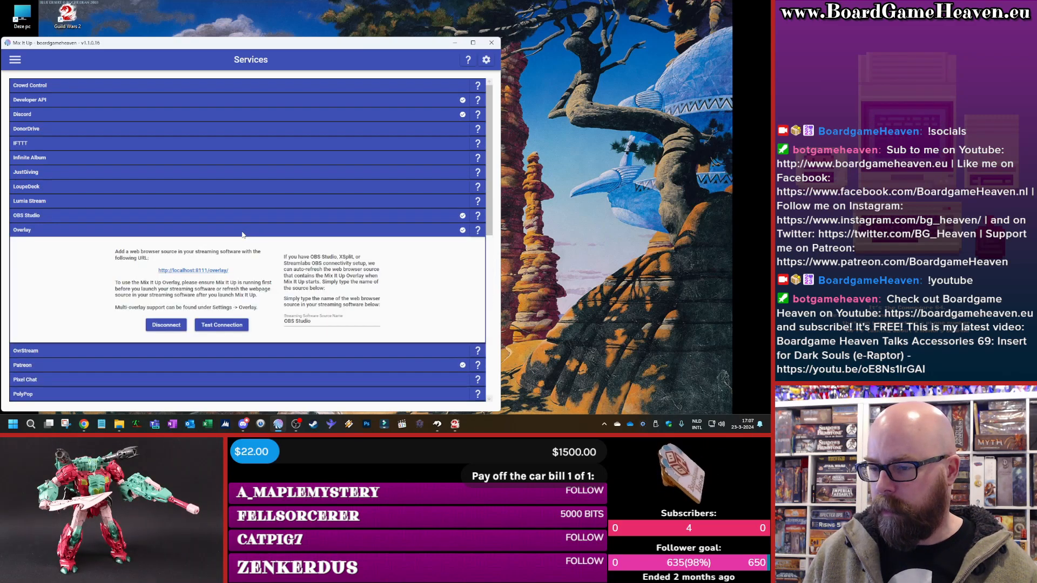
click(226, 328)
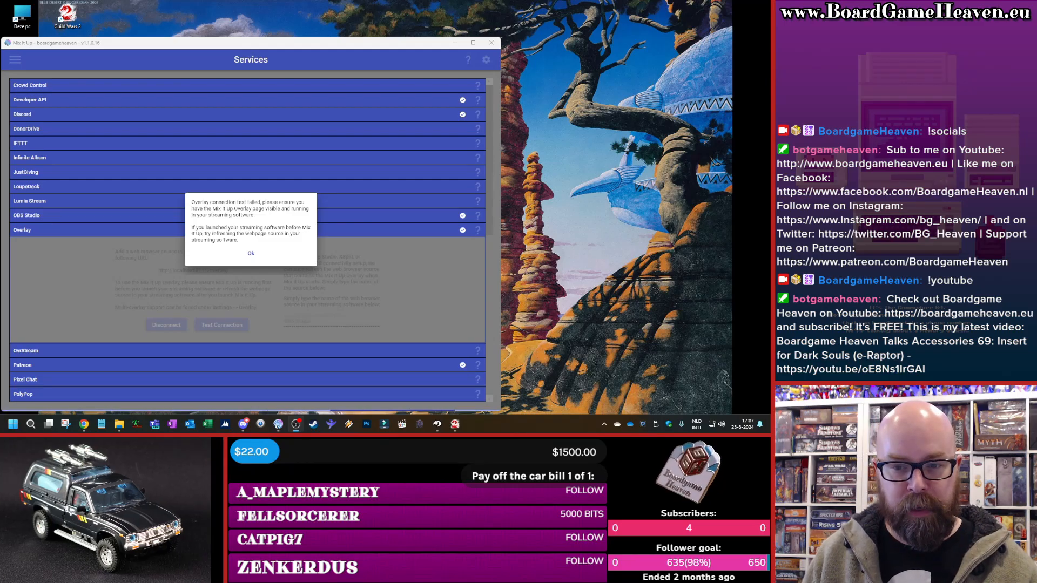
Switch to OBS Studio and refresh the MIU Overlay browser source in the Twitch stream game 16:9 scene
key(alt+Tab)
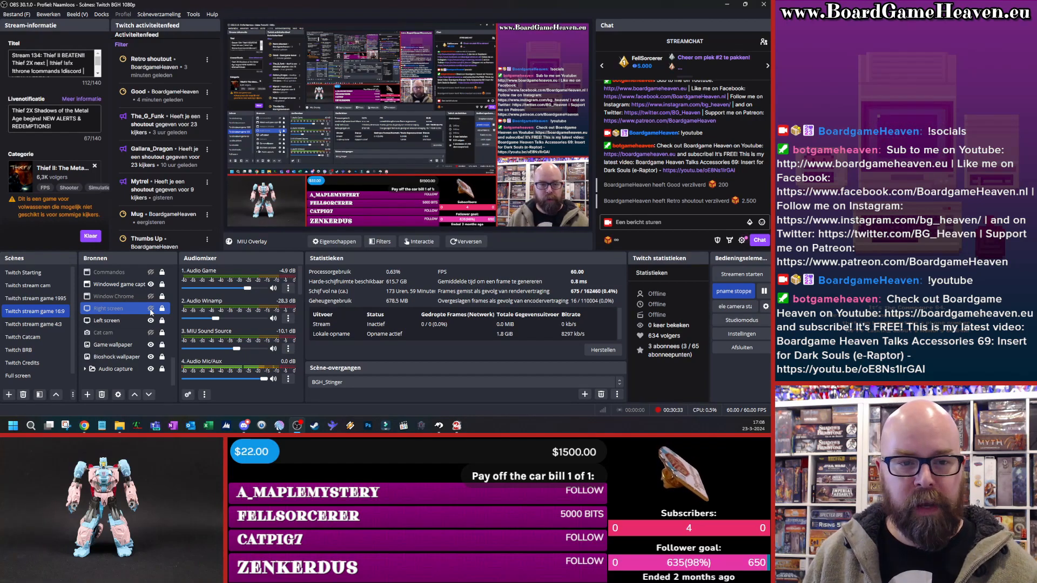
scroll(135, 308, up, 5)
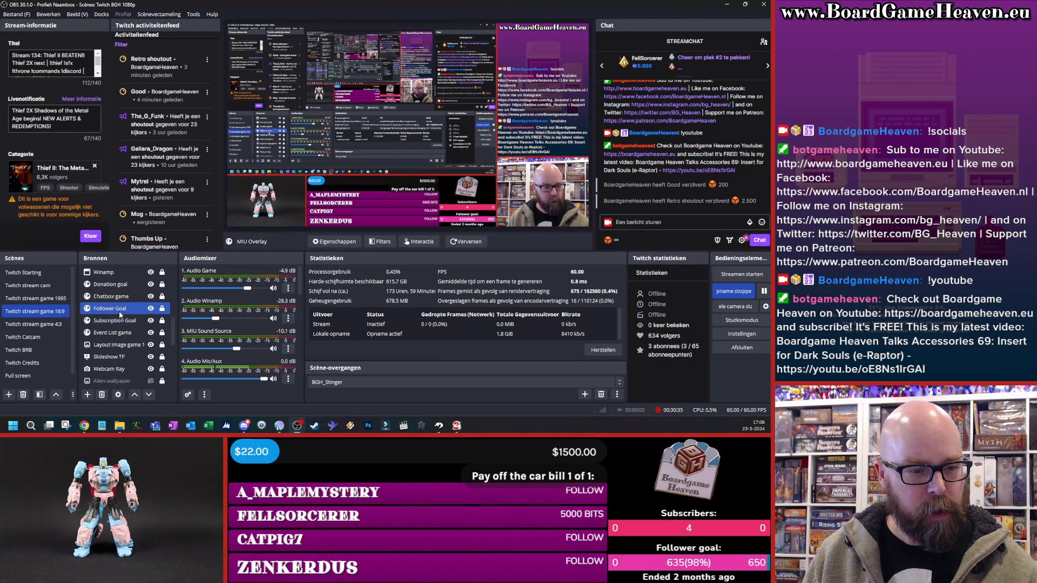
scroll(130, 301, up, 3)
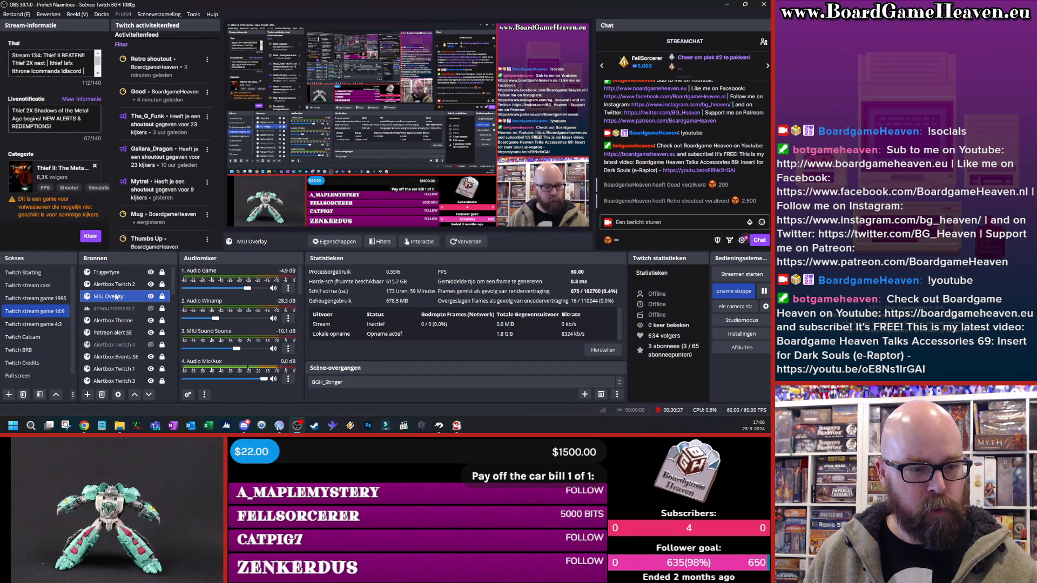
ctrl+click(106, 307)
click(100, 297)
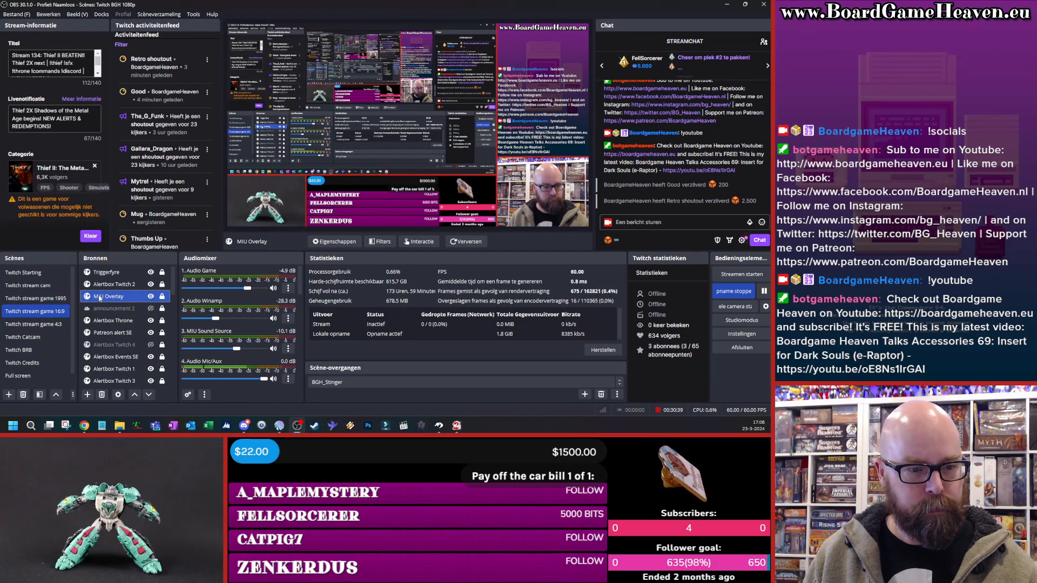
click(162, 296)
click(162, 297)
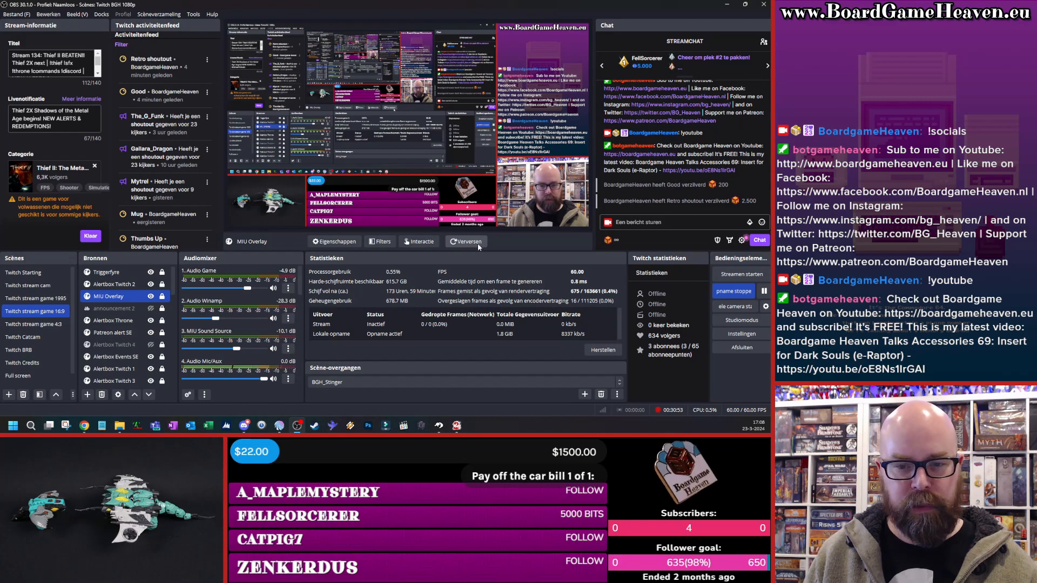
click(465, 244)
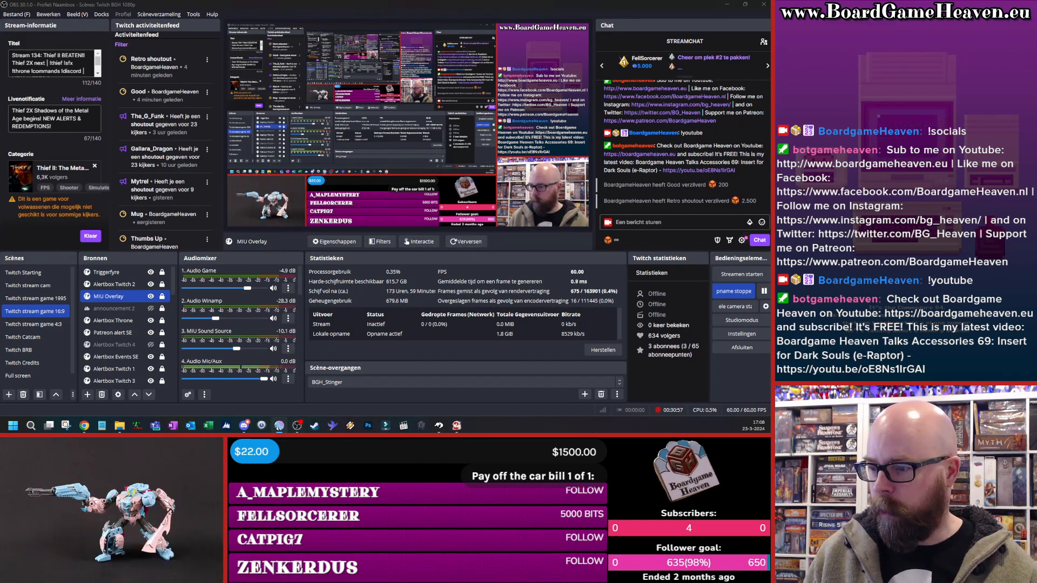
Switch the captured display back to the Mix It Up screen and retest the Overlay service connection
scroll(124, 324, down, 5)
click(133, 322)
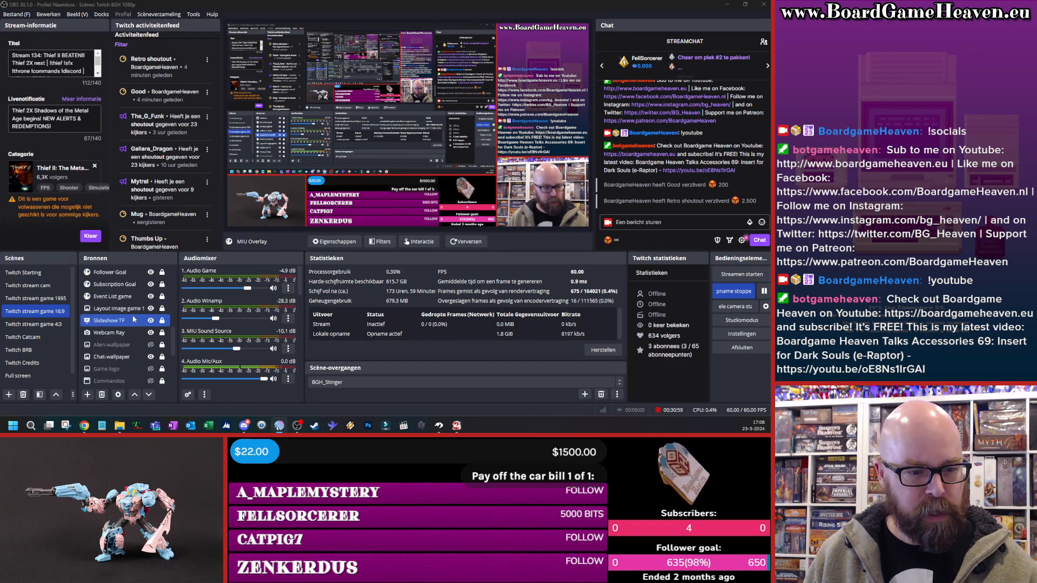
click(151, 344)
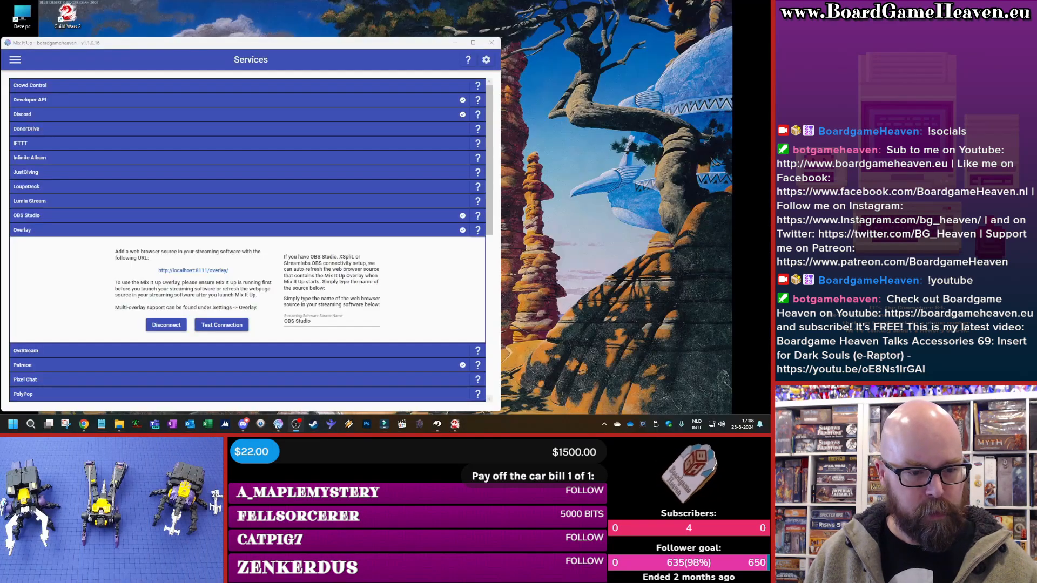
click(227, 327)
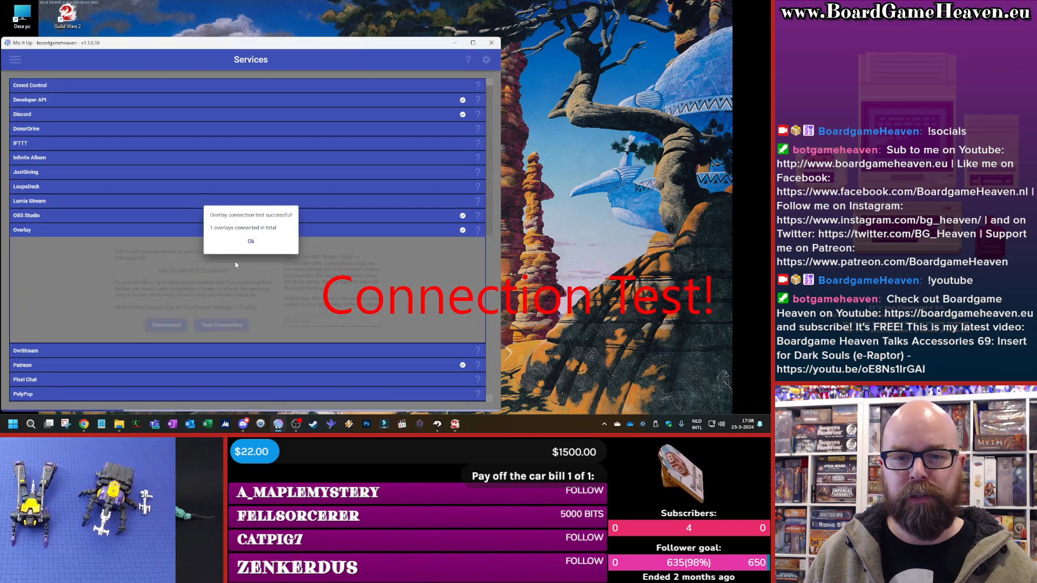
click(249, 242)
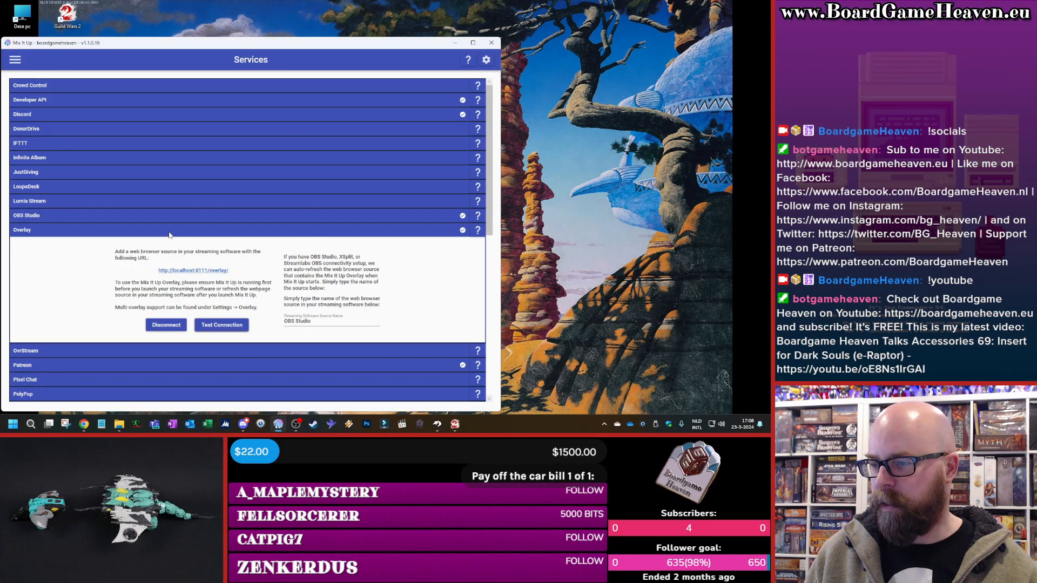
click(205, 230)
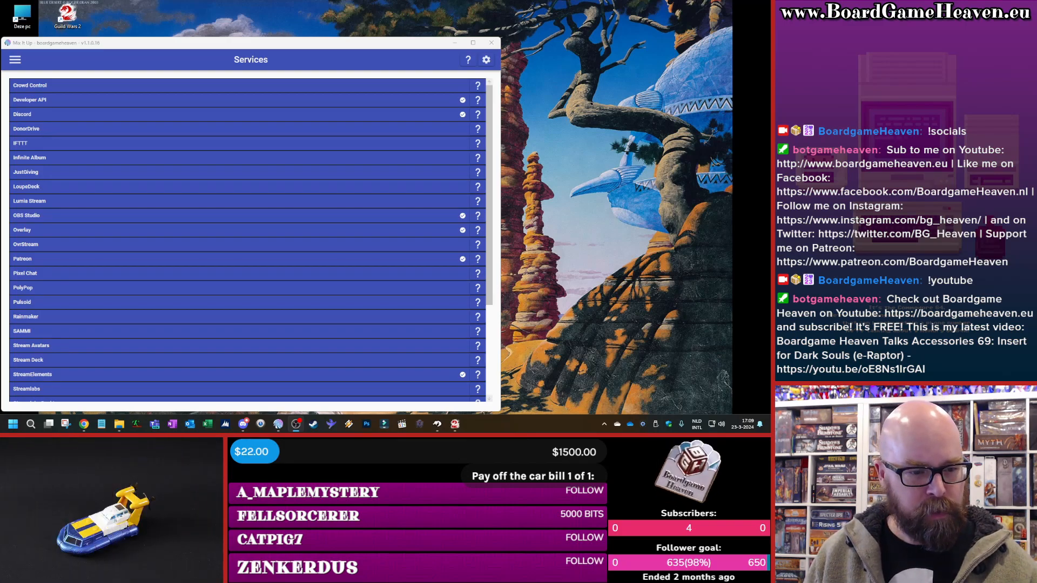
Switch to OBS Studio and open the Retro shoutout reward from the chat's channel point rewards list
key(alt+Tab)
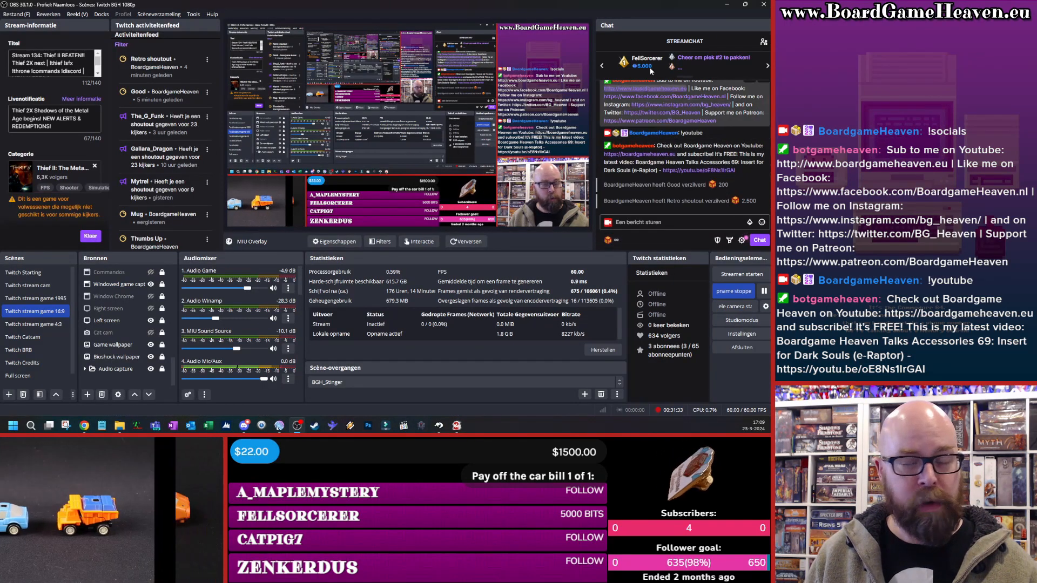
click(616, 241)
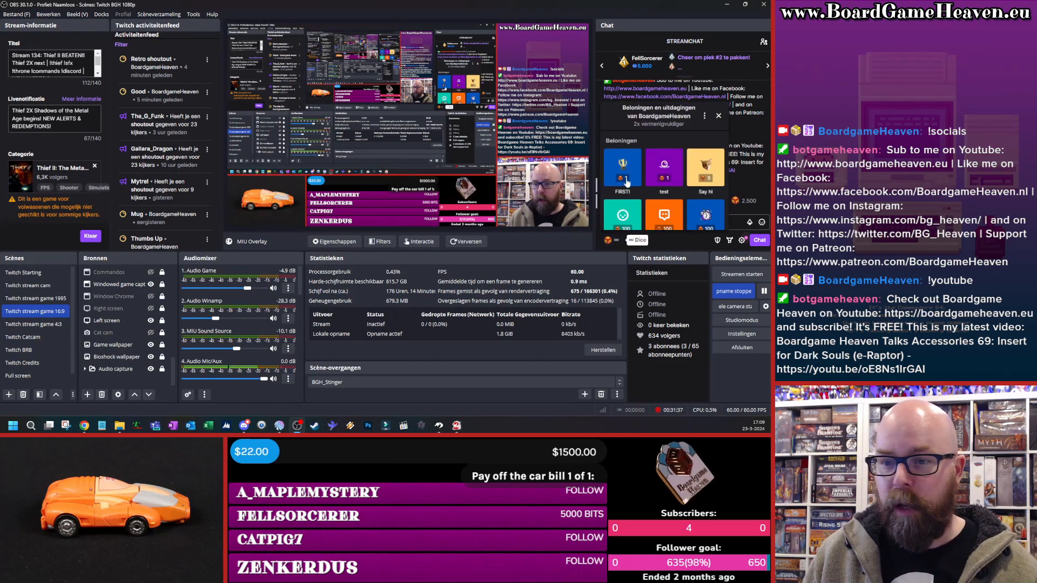
scroll(643, 185, down, 5)
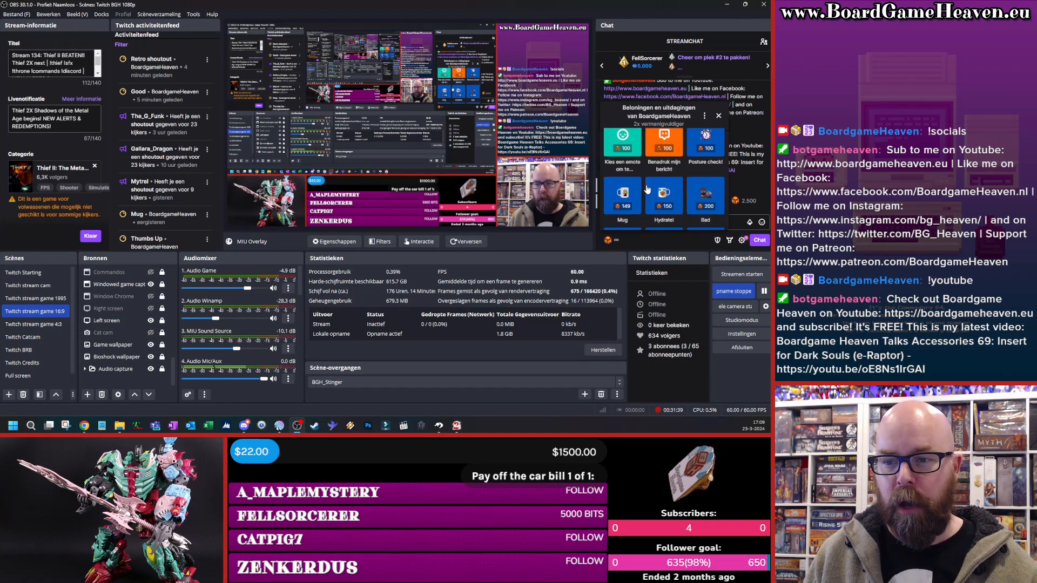
scroll(651, 192, down, 4)
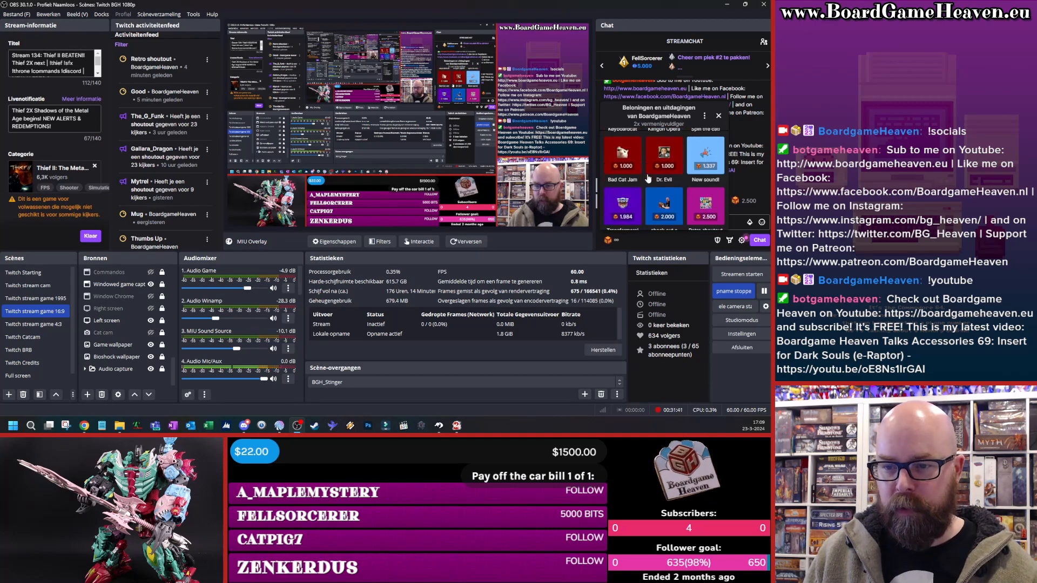
click(705, 205)
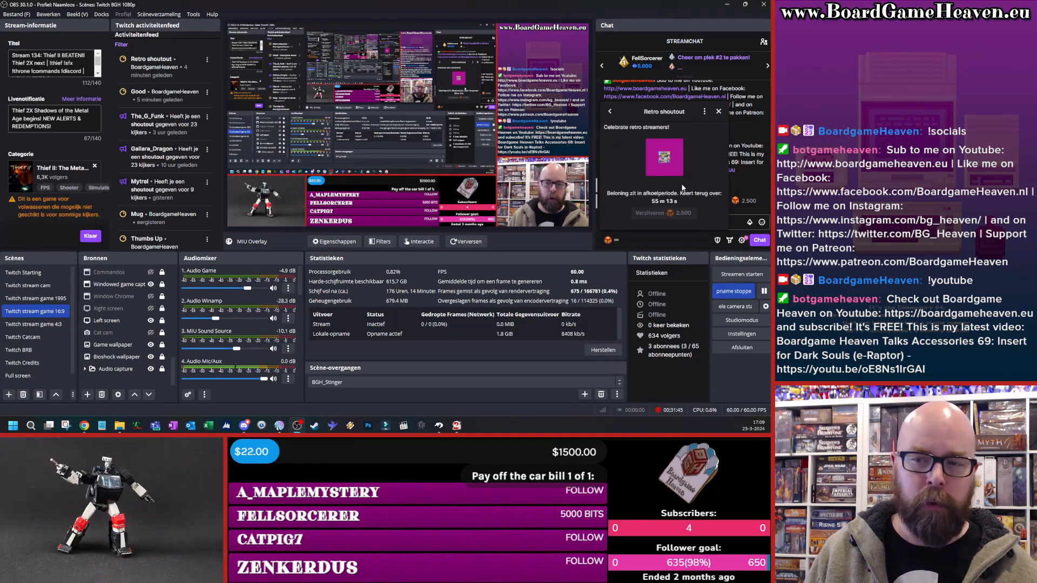
Switch to the Twitch dashboard in the browser and edit the Retro shoutout reward to lift its redemption cooldown
key(alt+Tab)
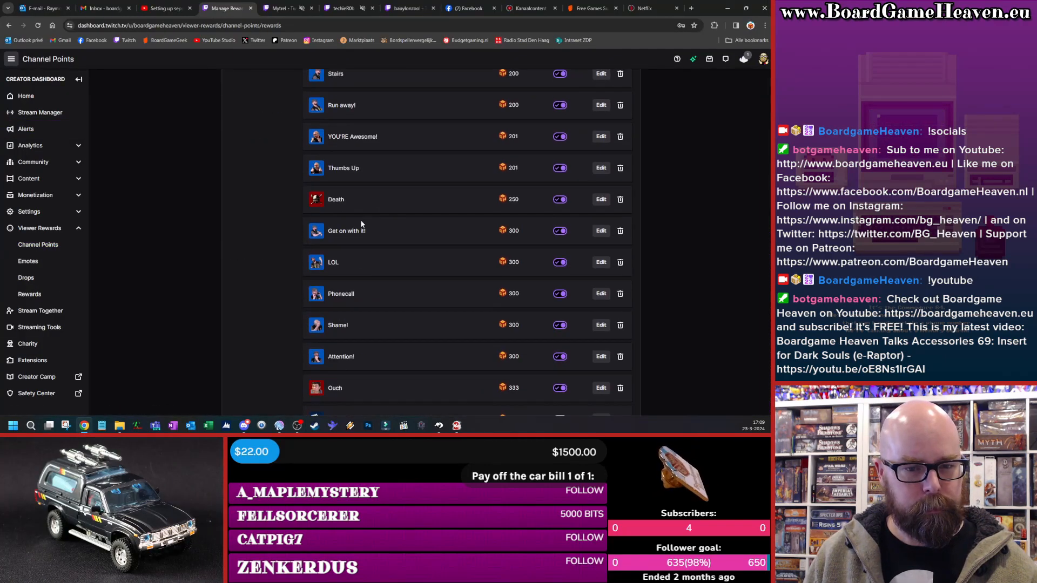
scroll(422, 231, down, 1)
scroll(424, 227, down, 5)
click(600, 273)
scroll(578, 273, down, 3)
Back in OBS Studio, redeem the Retro shoutout reward for 2,500 channel points and select the Left screen source
key(alt+Tab)
click(610, 242)
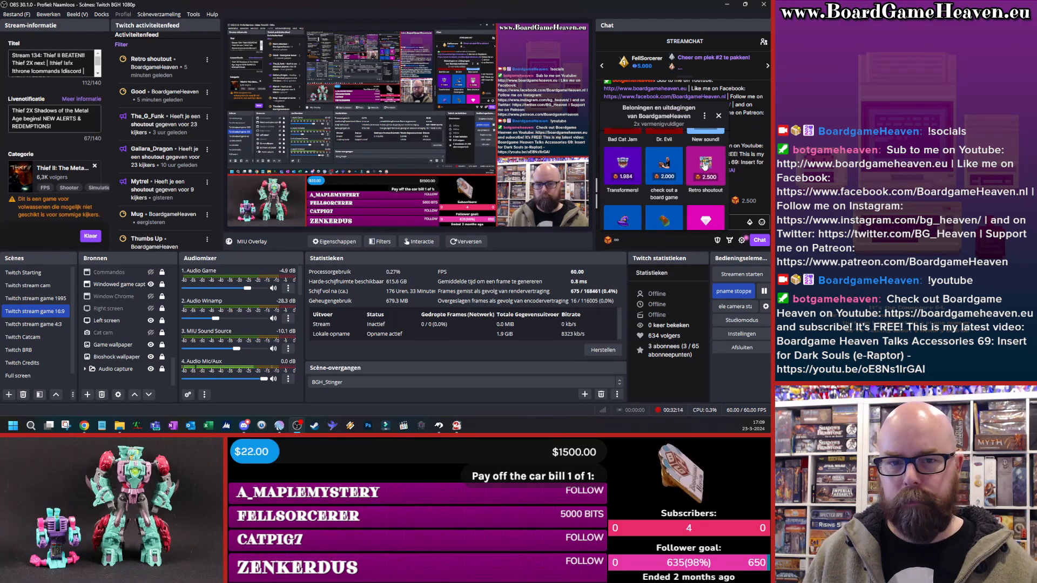
click(713, 169)
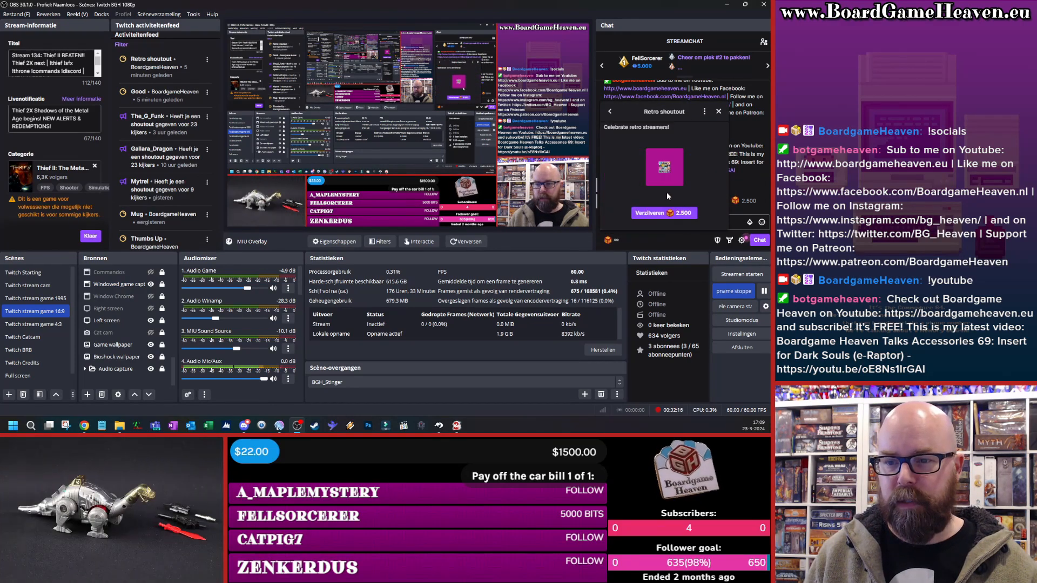
click(647, 213)
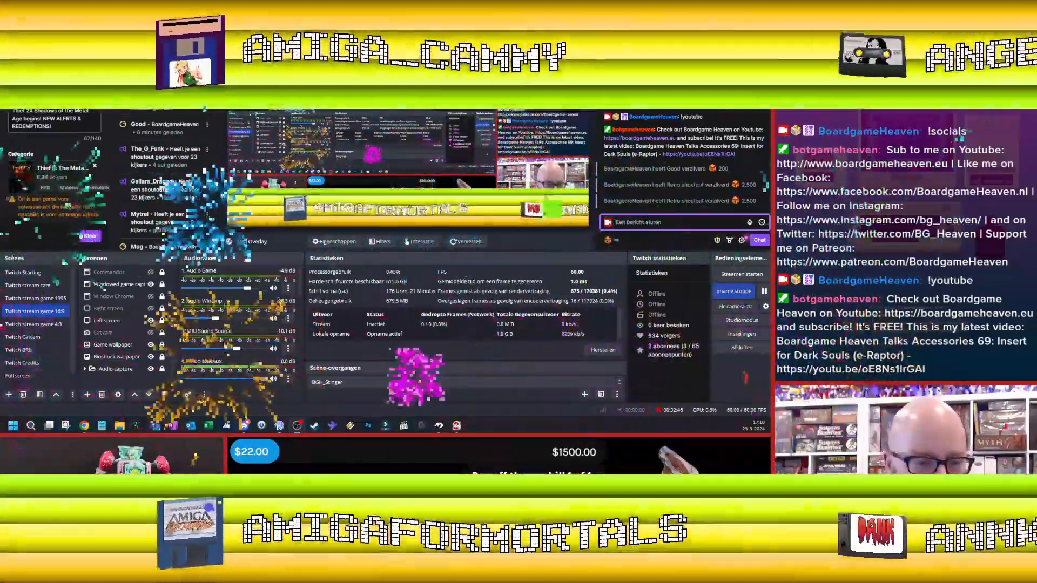
click(154, 321)
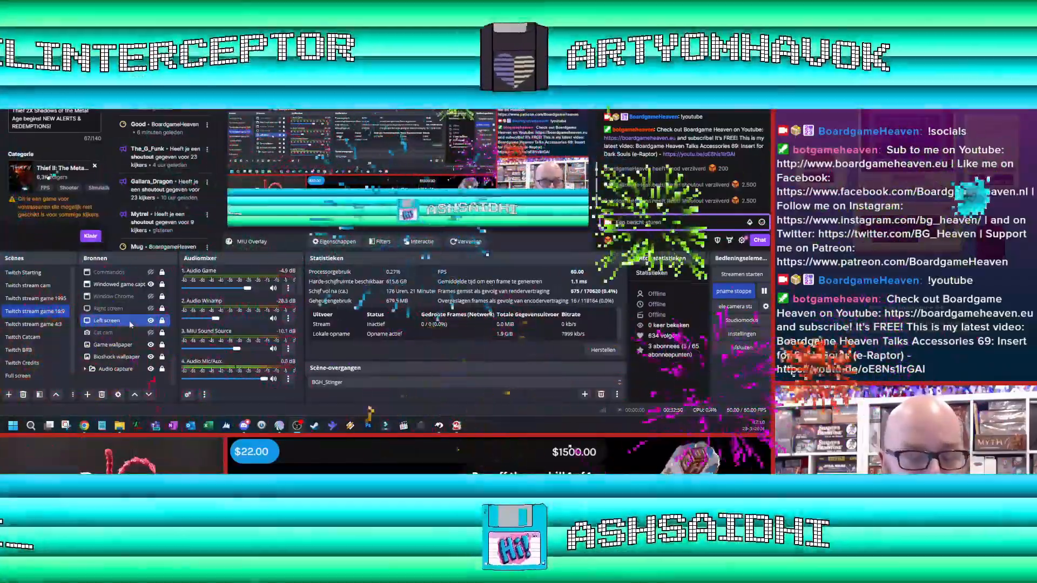
click(121, 333)
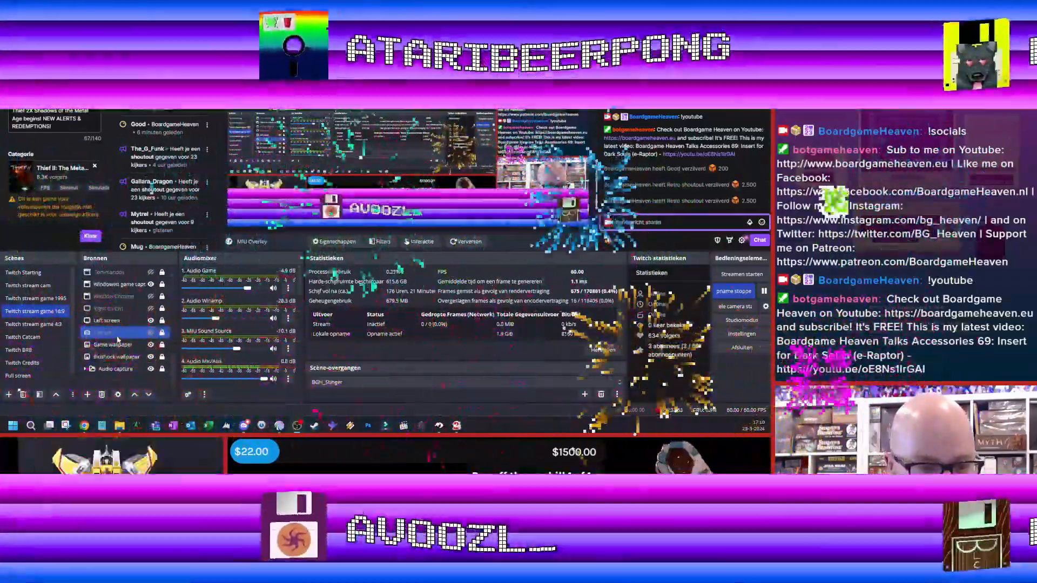
click(55, 306)
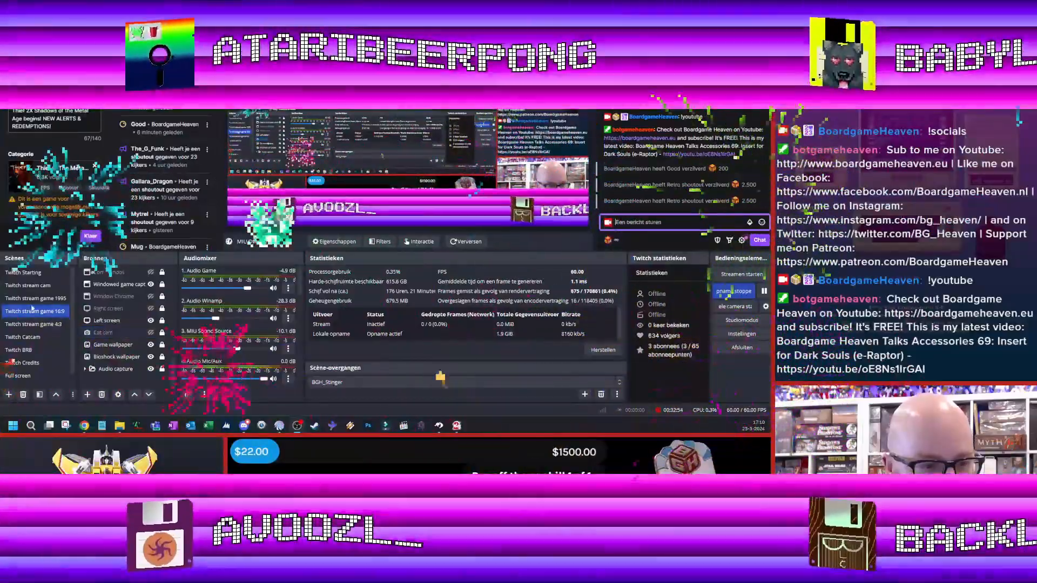
click(46, 287)
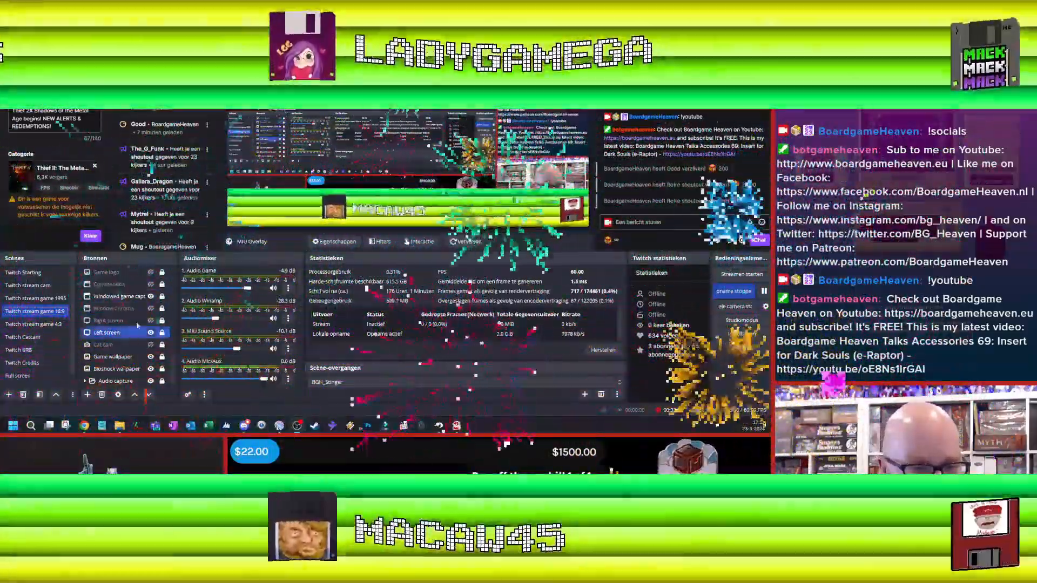
Look through the alert sources of the Twitch stream game 16:9 scene, selecting Alertbox Twitch 1, Alertbox Twitch 3 and Alertbox Twitch 2
click(122, 324)
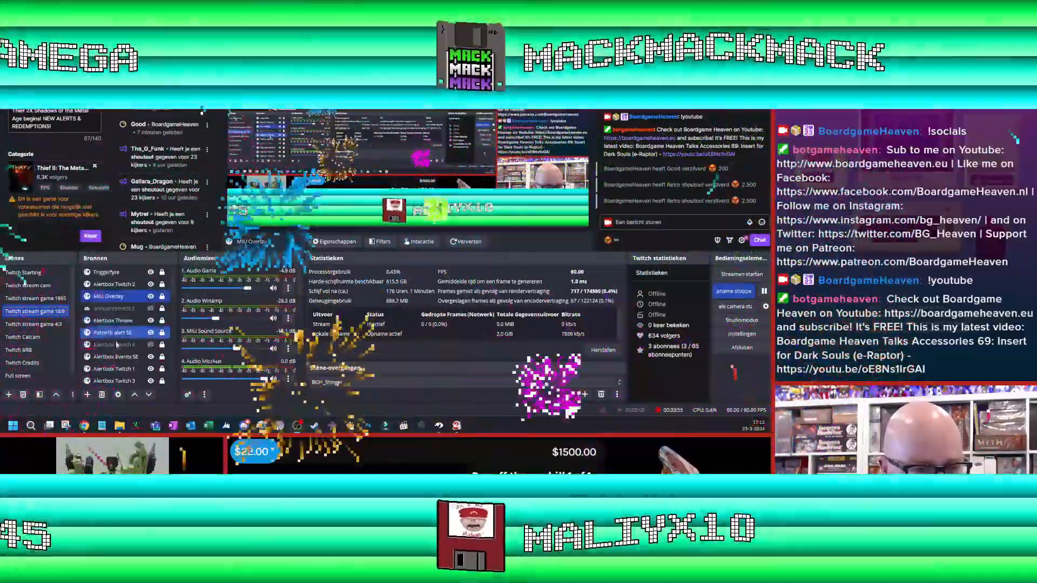
scroll(116, 344, down, 2)
click(123, 323)
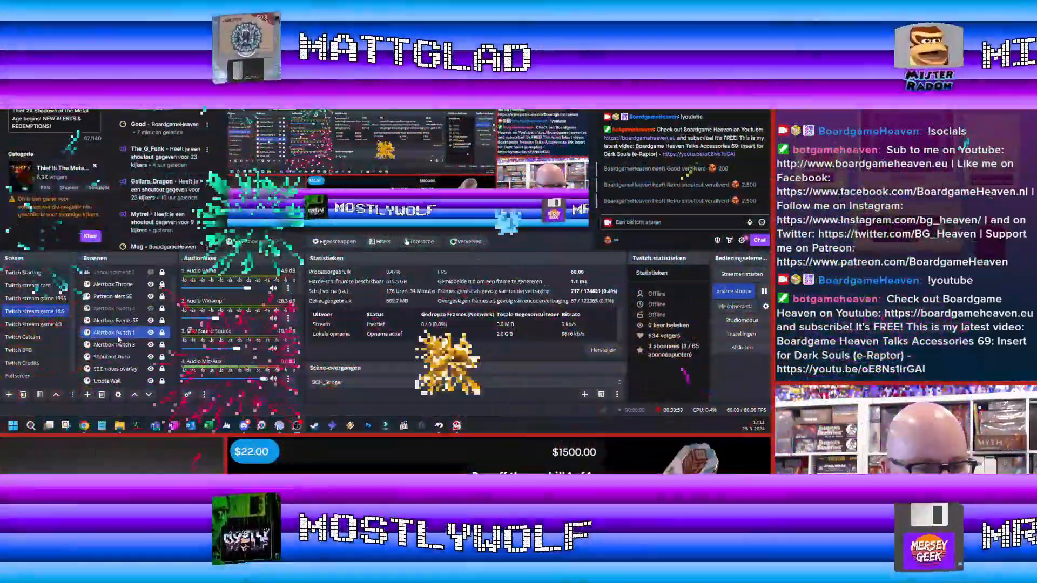
click(116, 345)
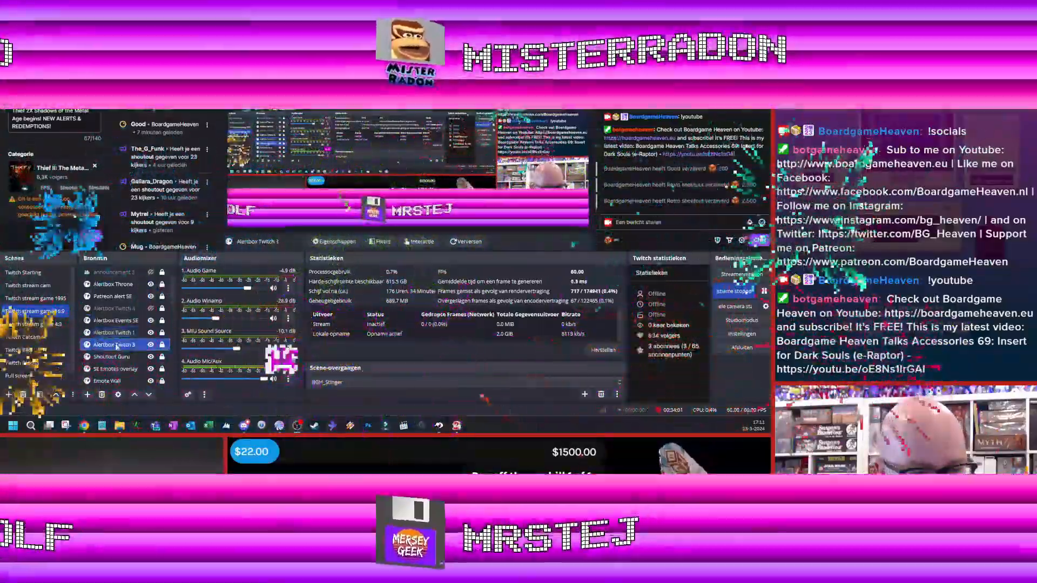
click(114, 333)
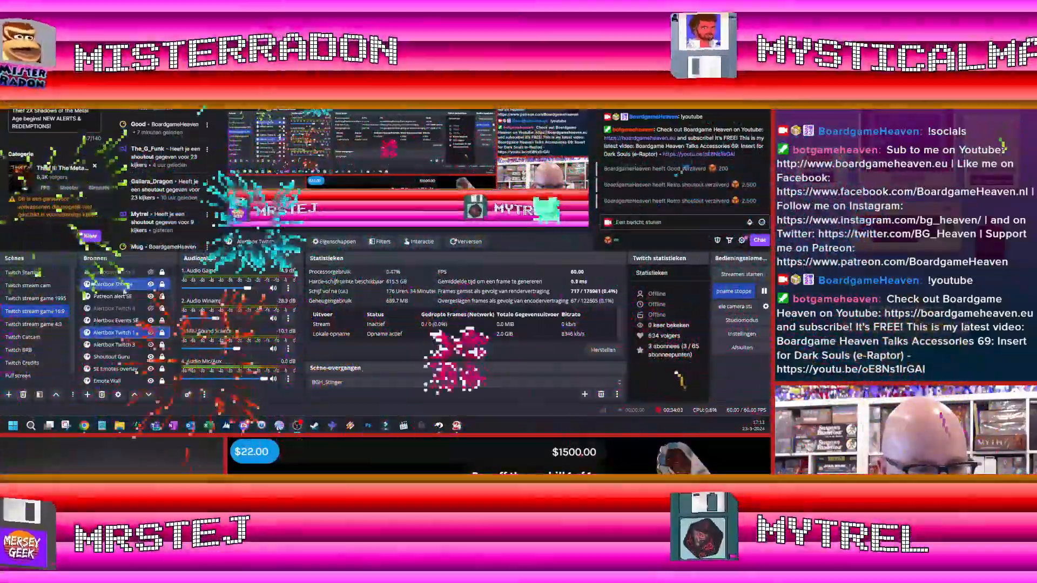
scroll(123, 286, up, 1)
click(123, 284)
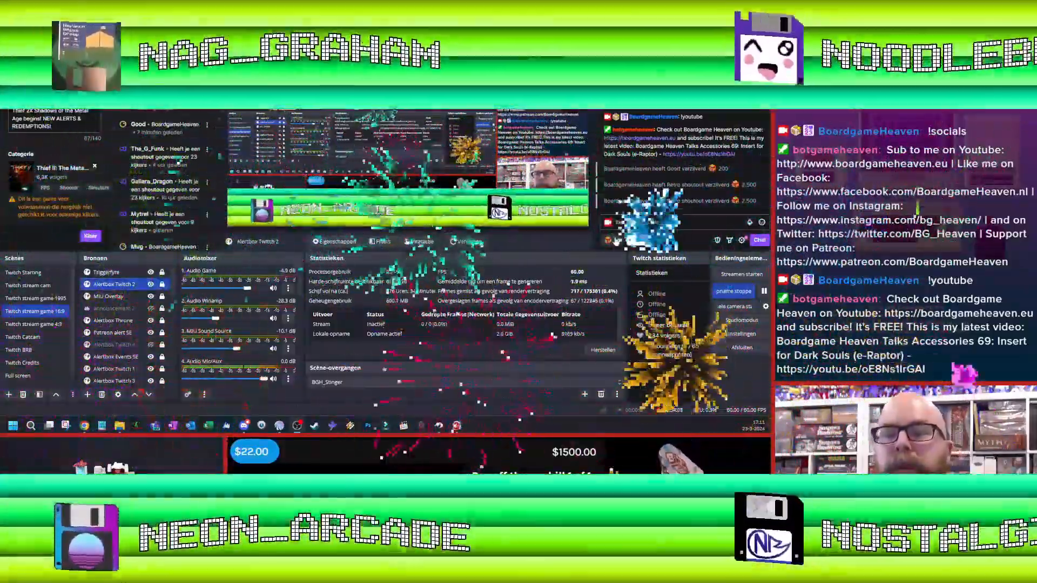
Redeem the Hydrate! reward for 150 channel points from the chat's rewards list
click(612, 240)
scroll(679, 182, down, 2)
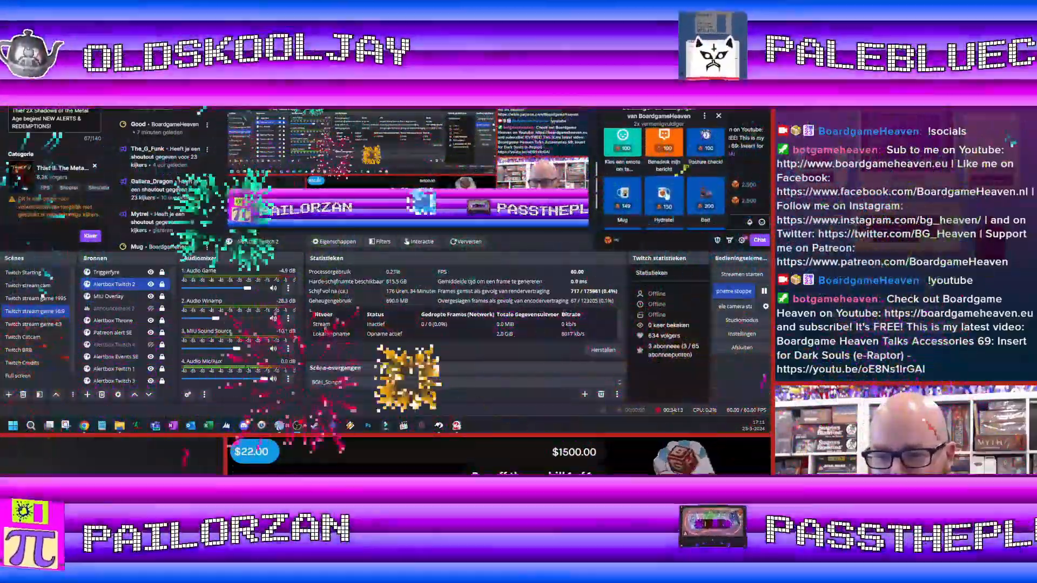
click(665, 195)
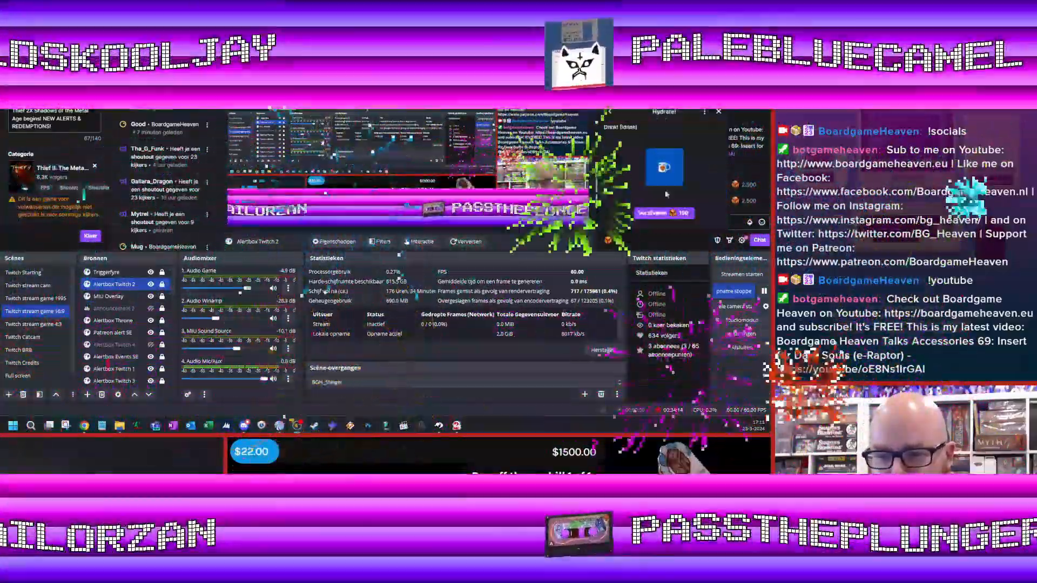
click(650, 214)
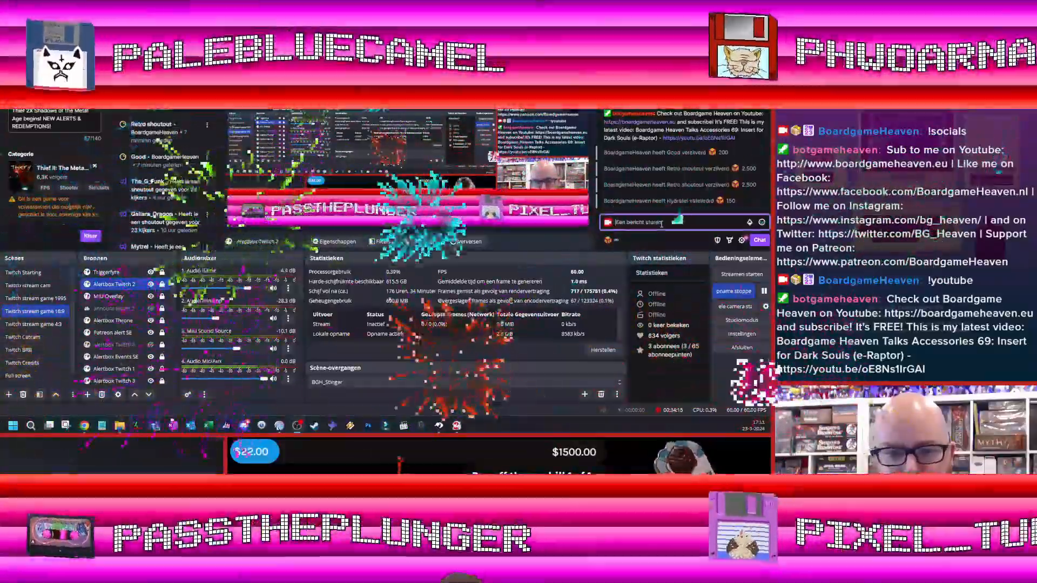